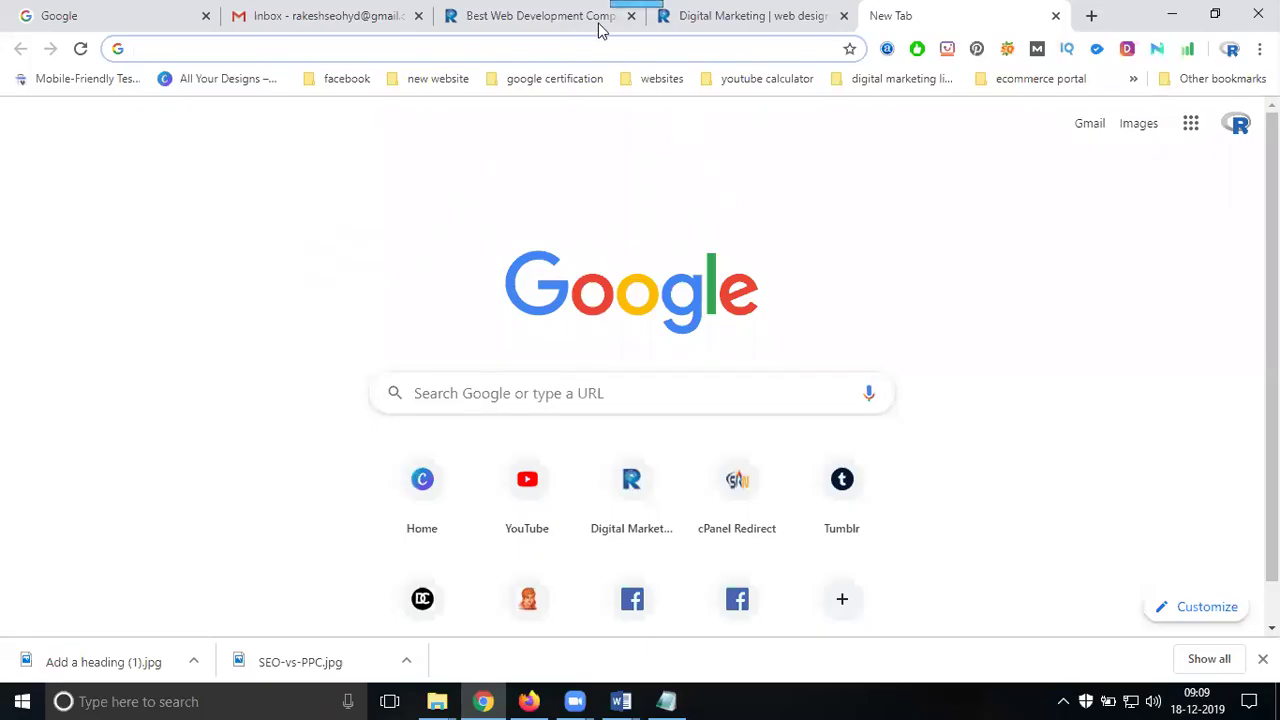
Open sites.google.com/new in the empty browser tab and create a blank site.
left_click(598, 27)
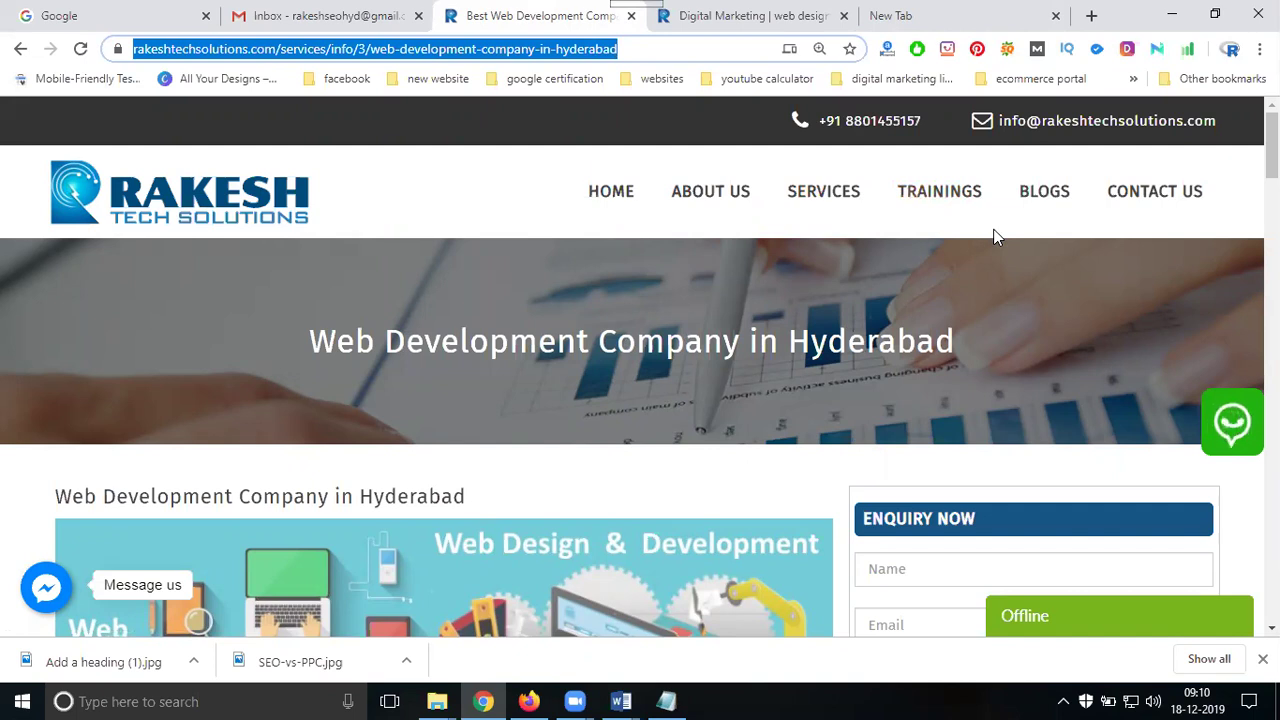
left_click(966, 12)
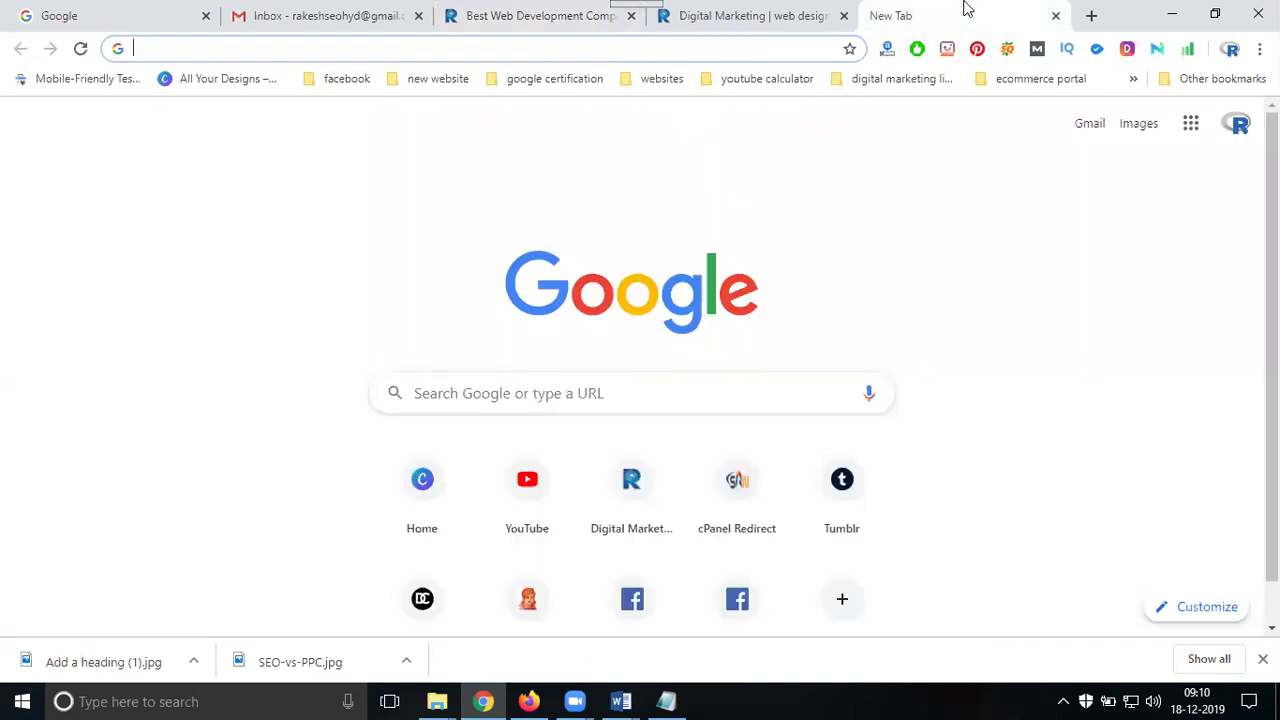
type("sites.google.com/new")
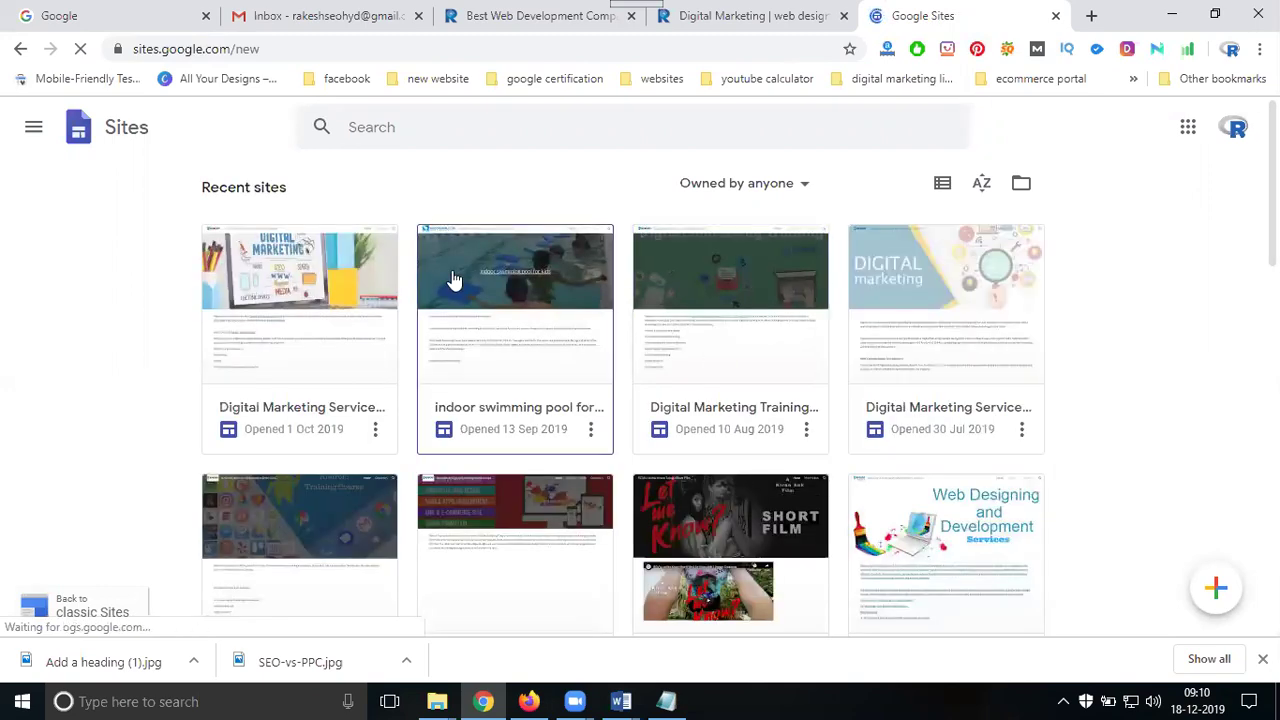
scroll(1080, 437, "down", 4)
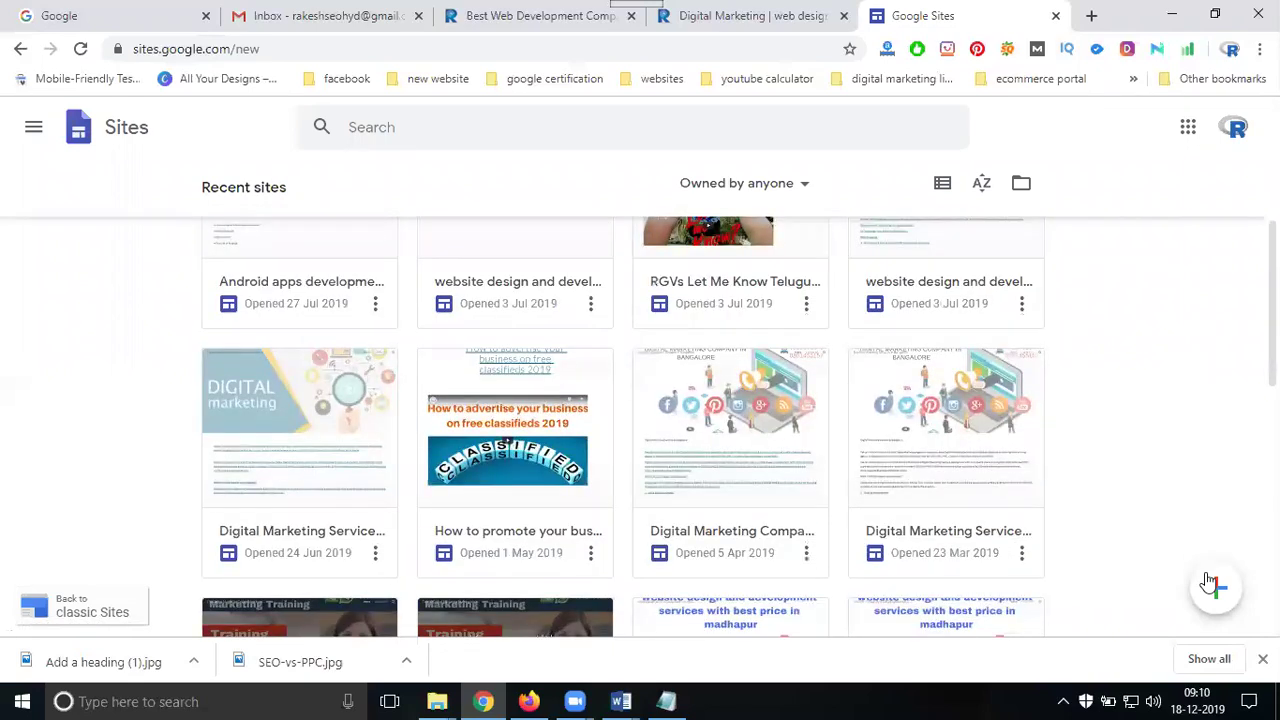
left_click(1215, 588)
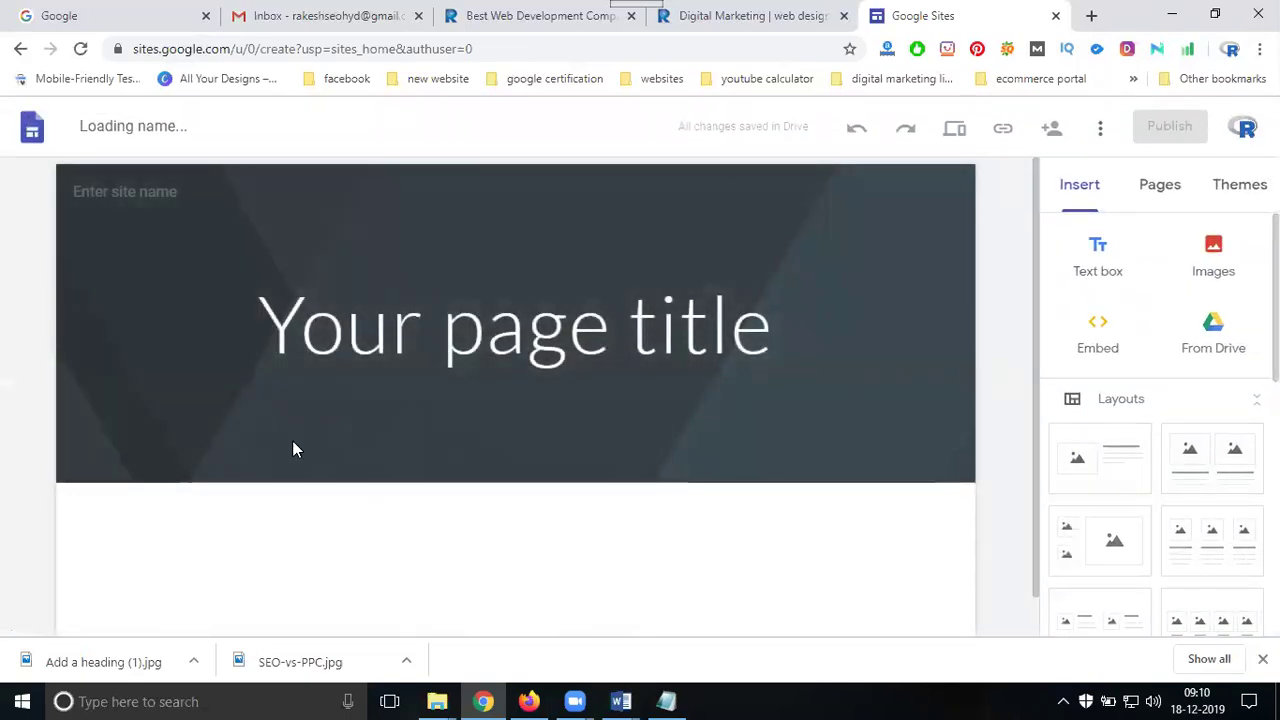
Name the site "Website design and development with best price".
left_click(125, 187)
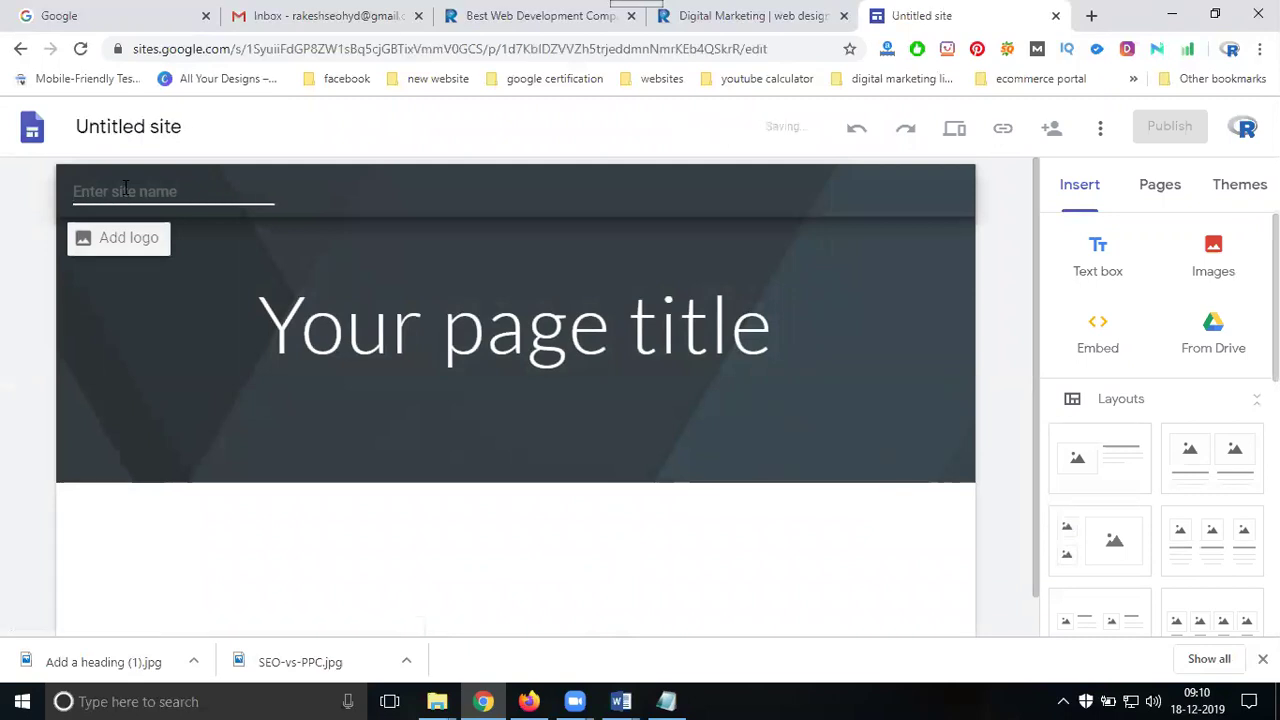
type("Website ")
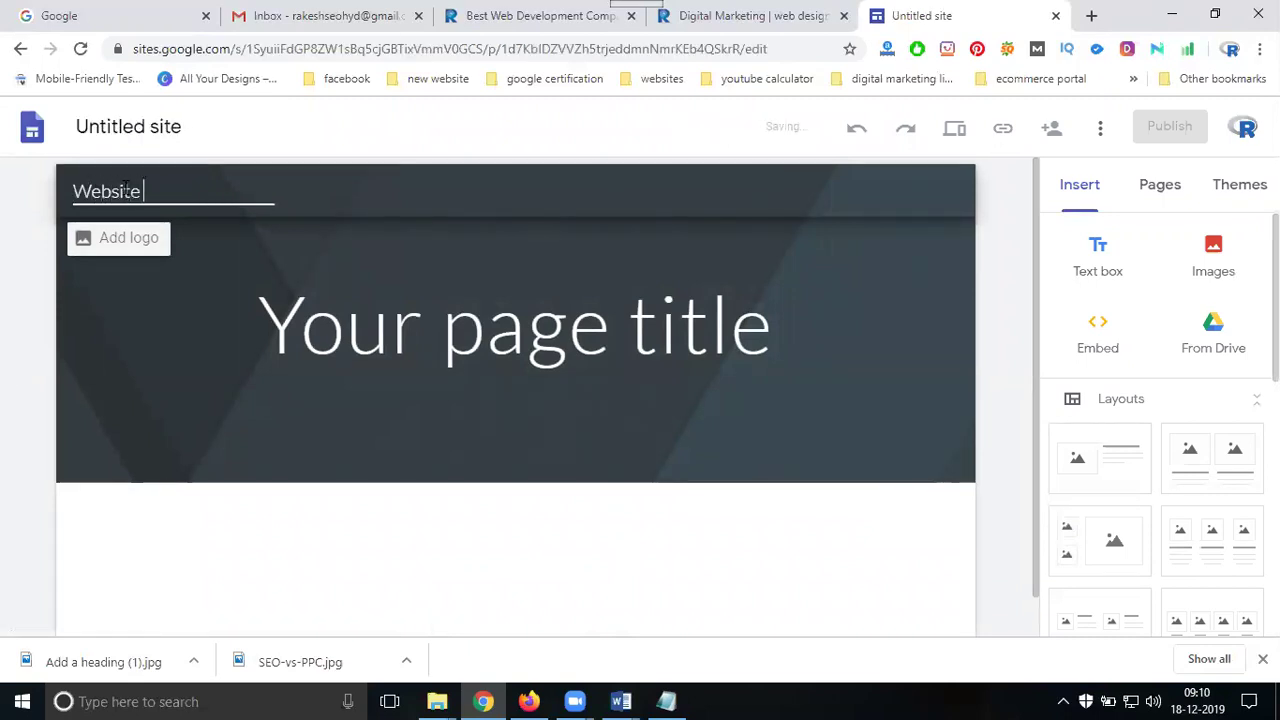
type("design and ")
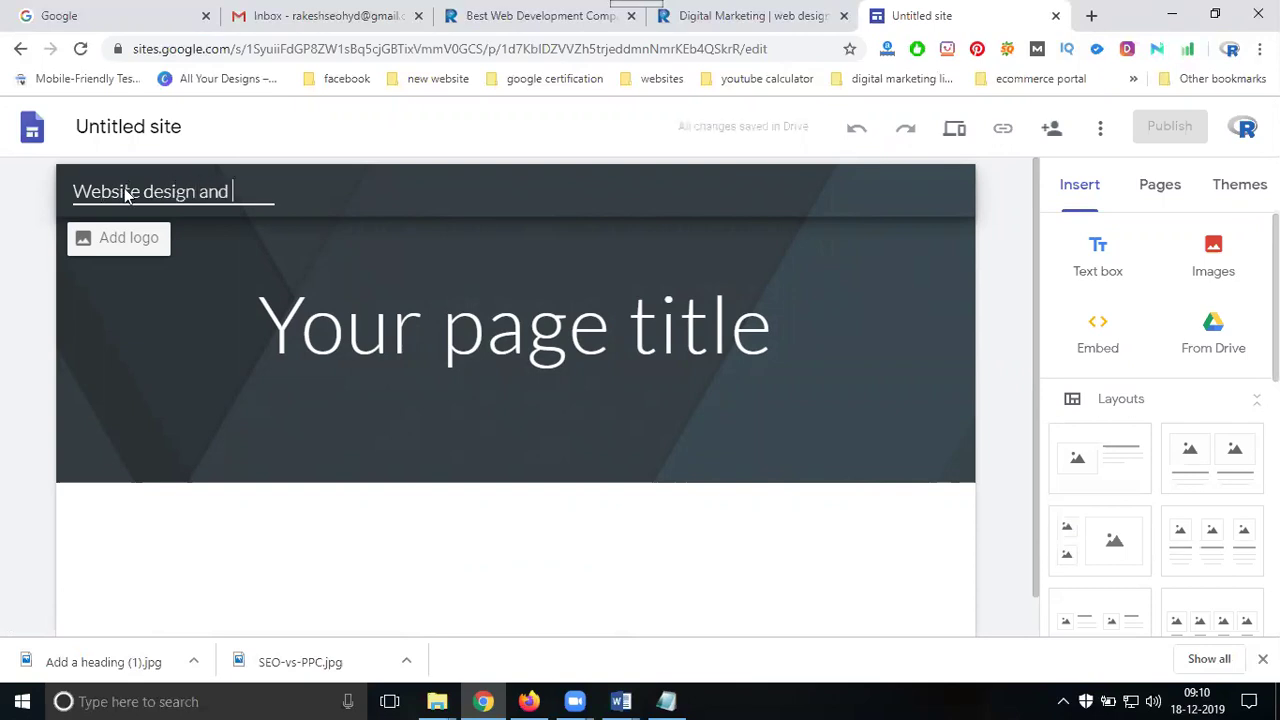
type("development")
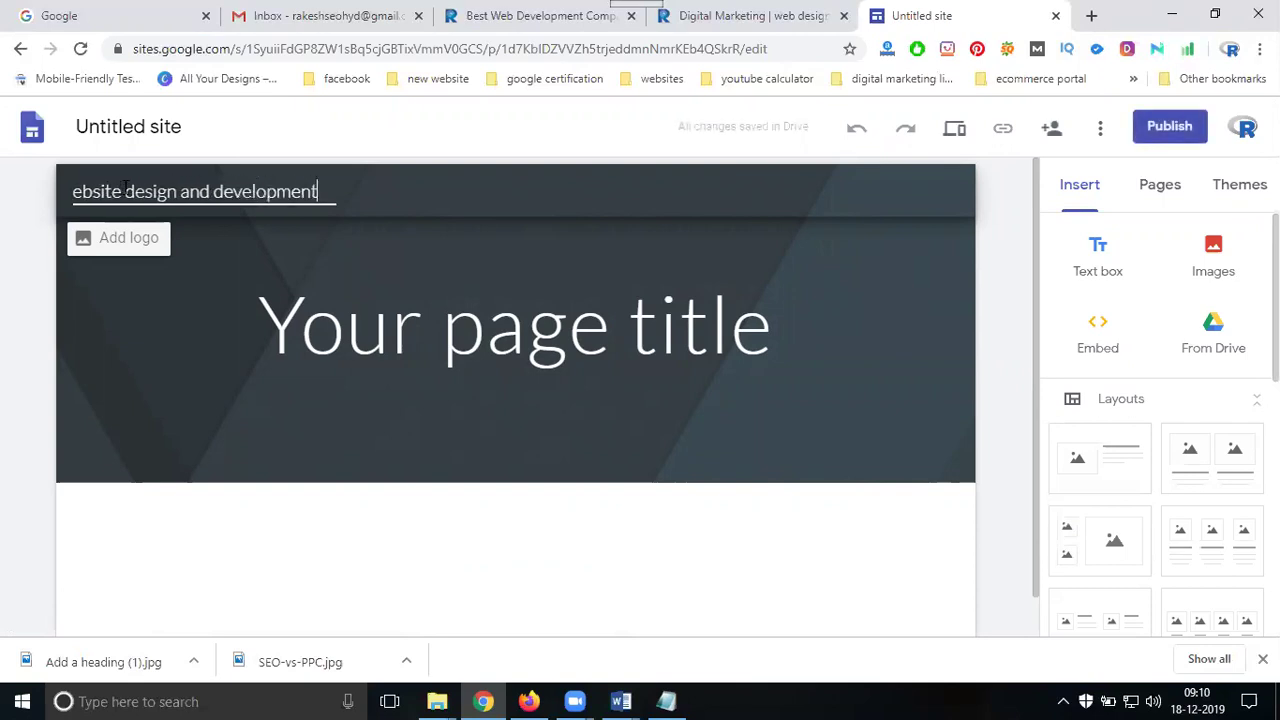
type(" with bes")
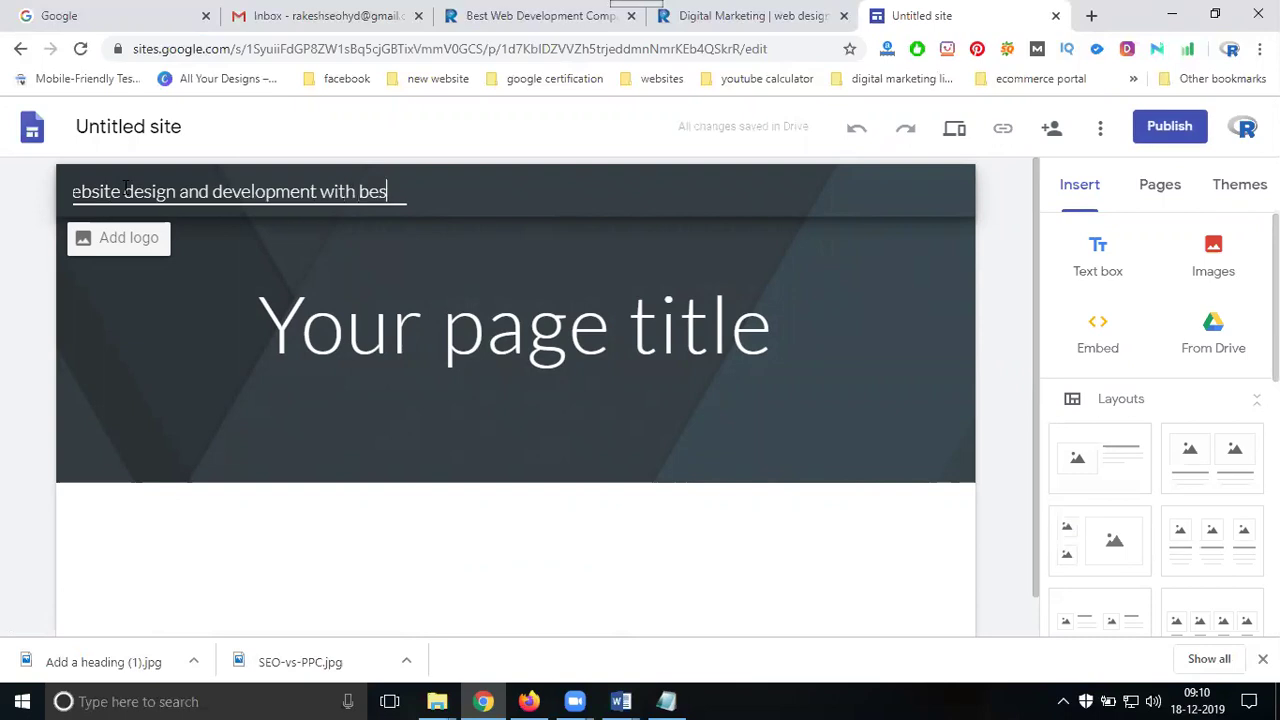
type("t price")
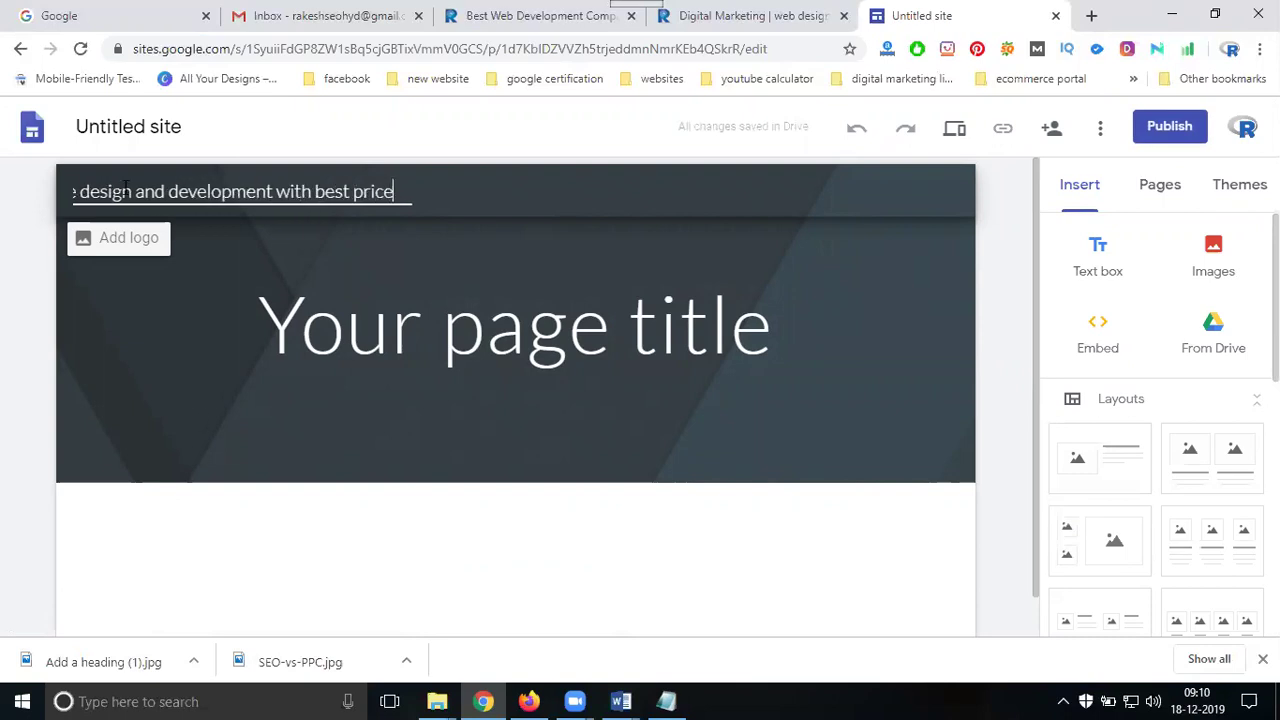
left_click(137, 268)
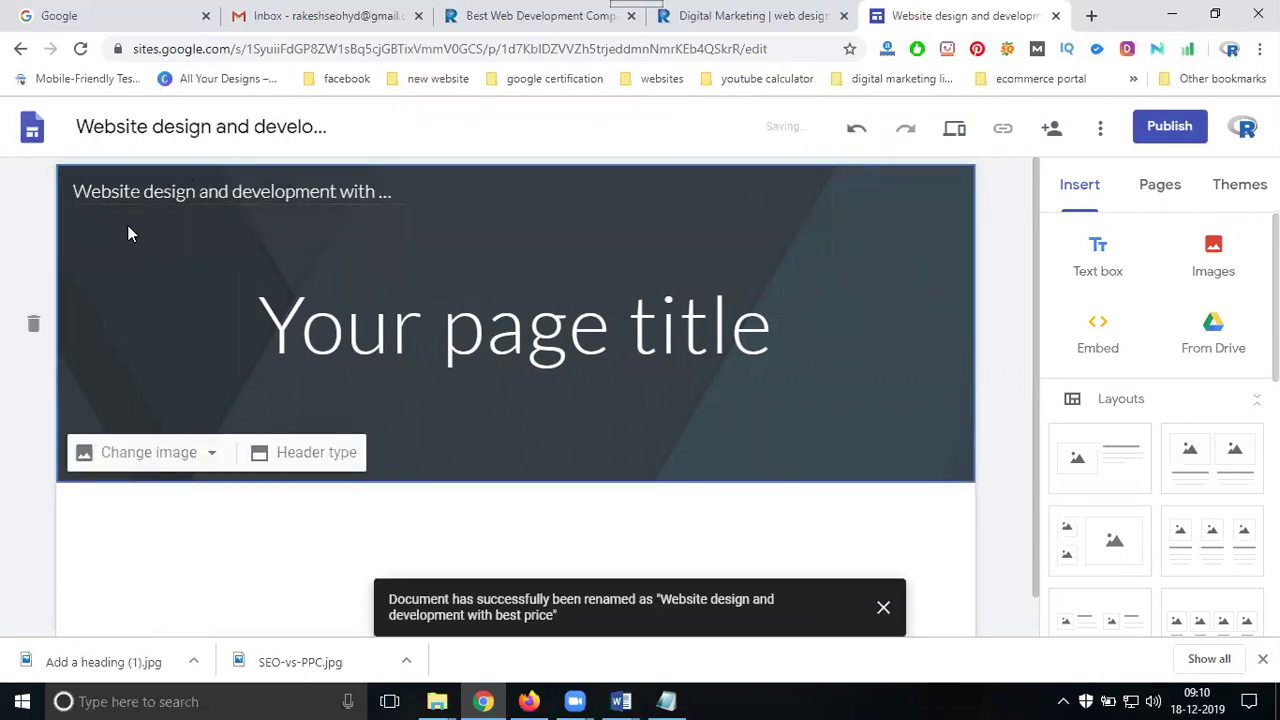
Upload the "logo" image from the "new logo rts" folder on drive D: as the site logo.
left_click(115, 245)
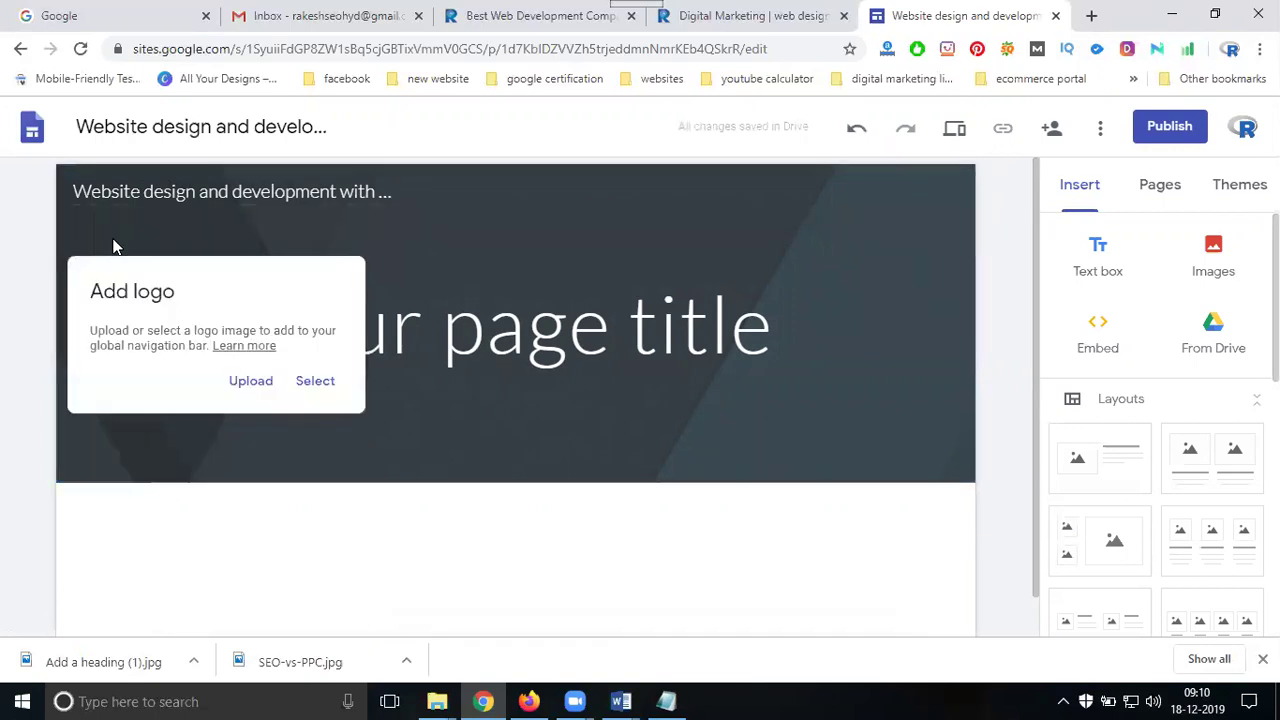
left_click(258, 386)
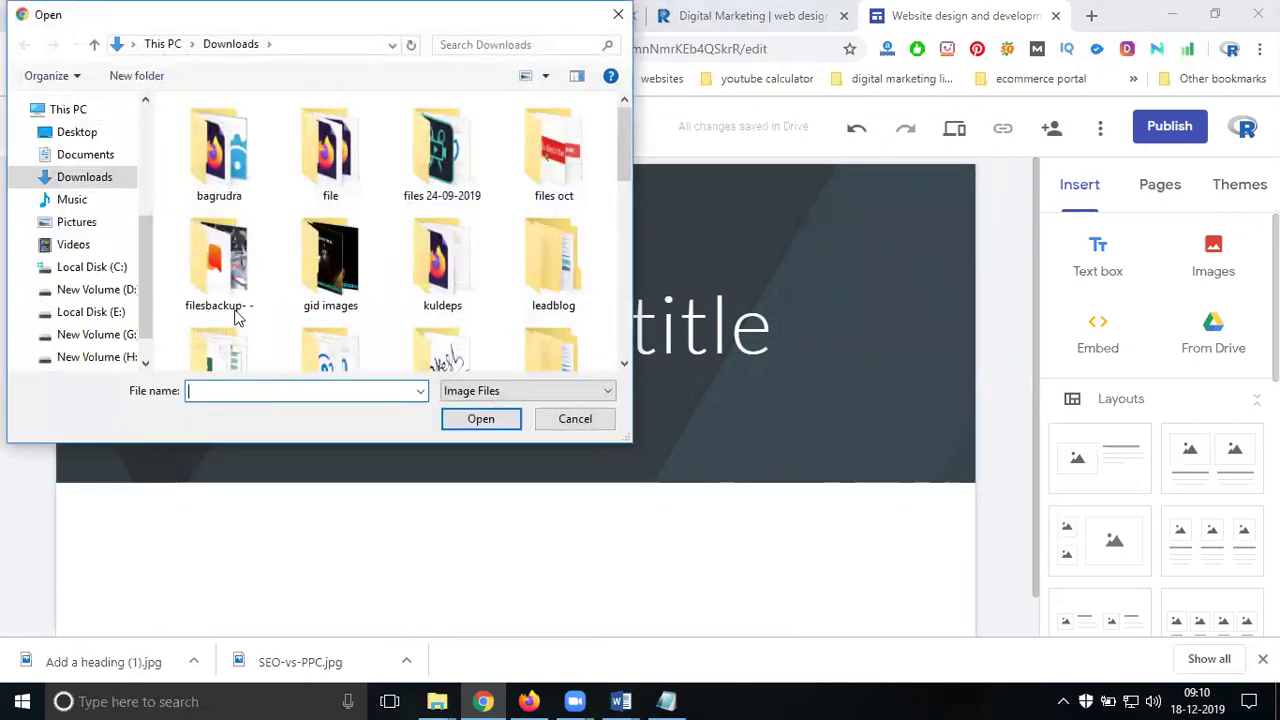
left_click(135, 291)
scroll(403, 246, "down", 2)
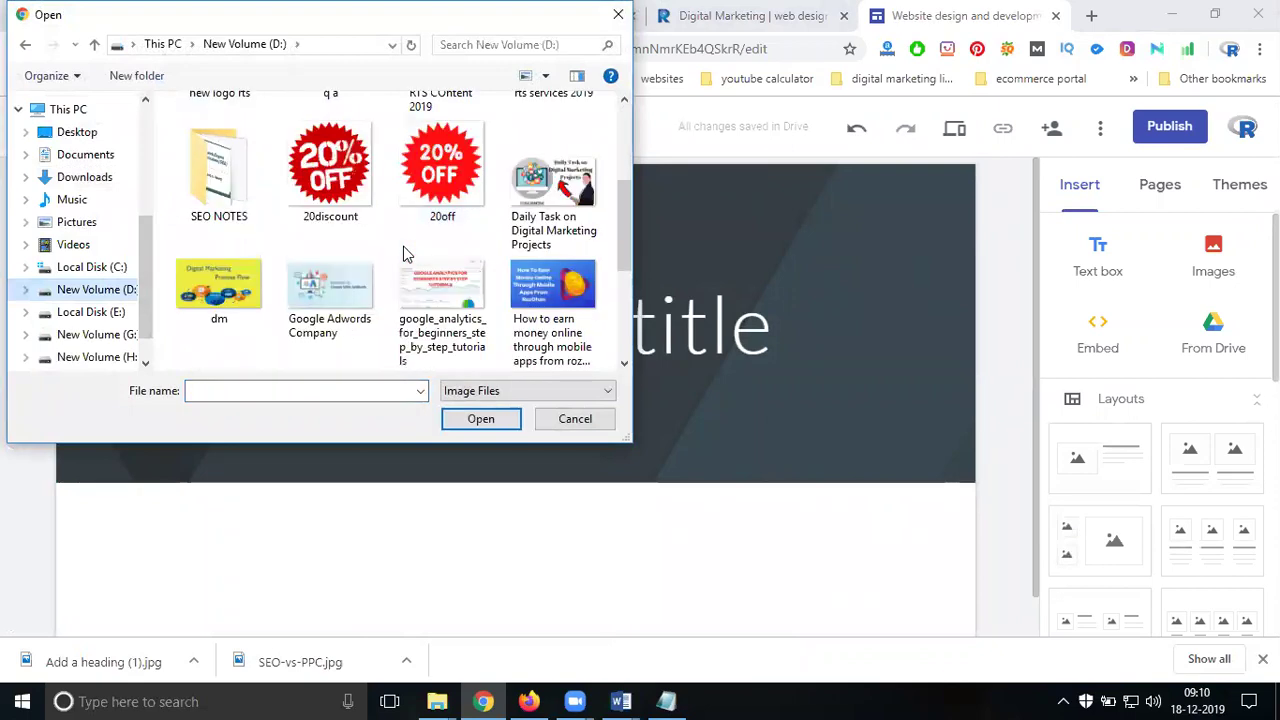
scroll(403, 250, "up", 2)
double_click(217, 270)
double_click(324, 161)
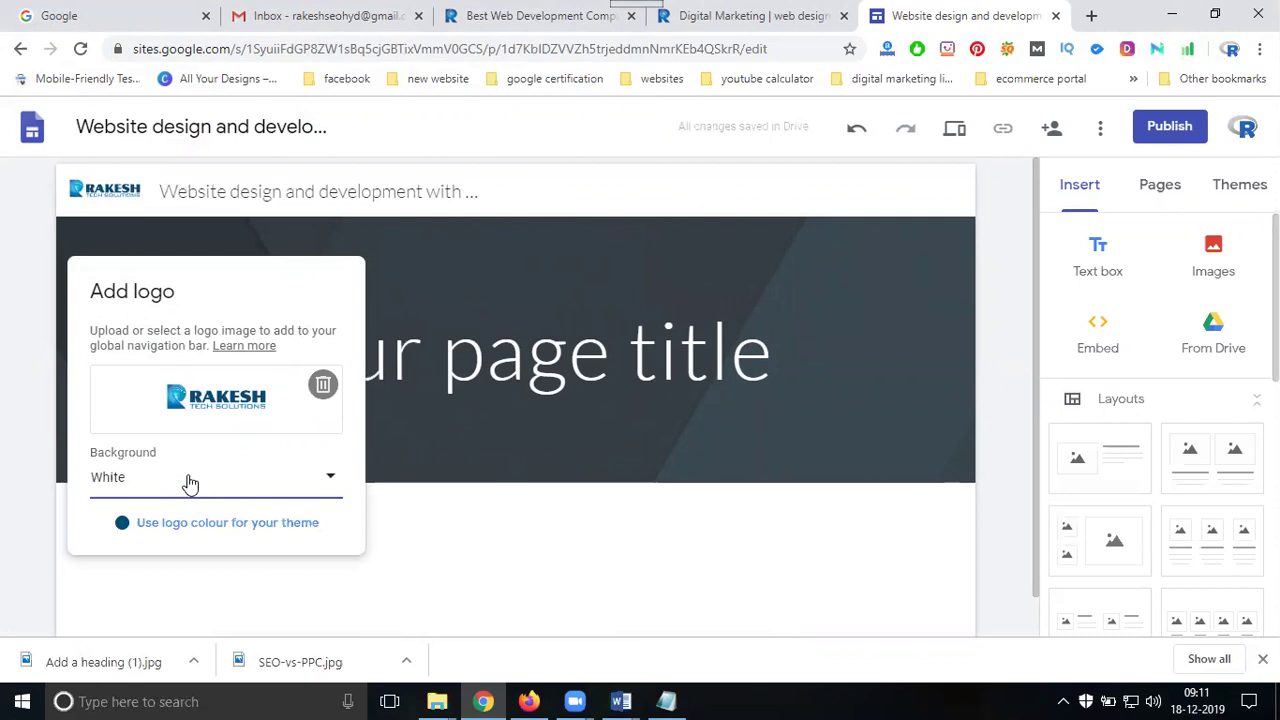
Try the Black background for the logo, set it back to White and close the logo settings.
left_click(187, 482)
left_click(166, 516)
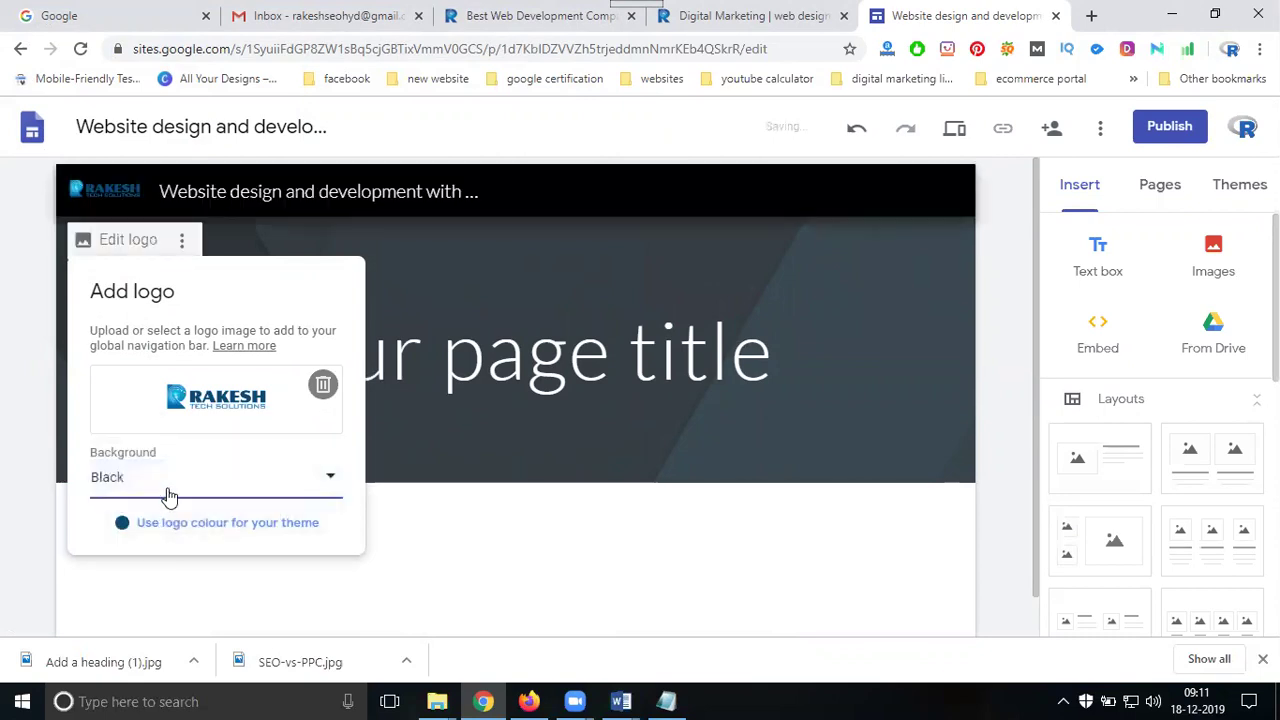
left_click(151, 436)
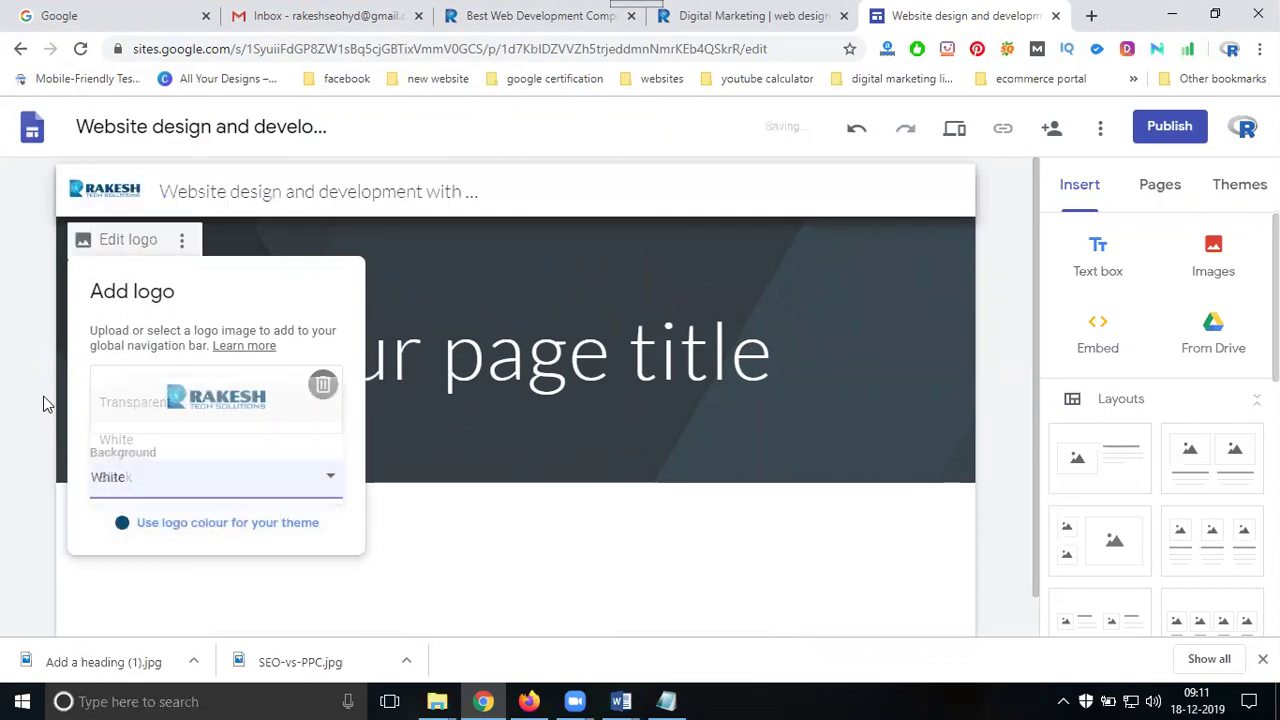
left_click(8, 355)
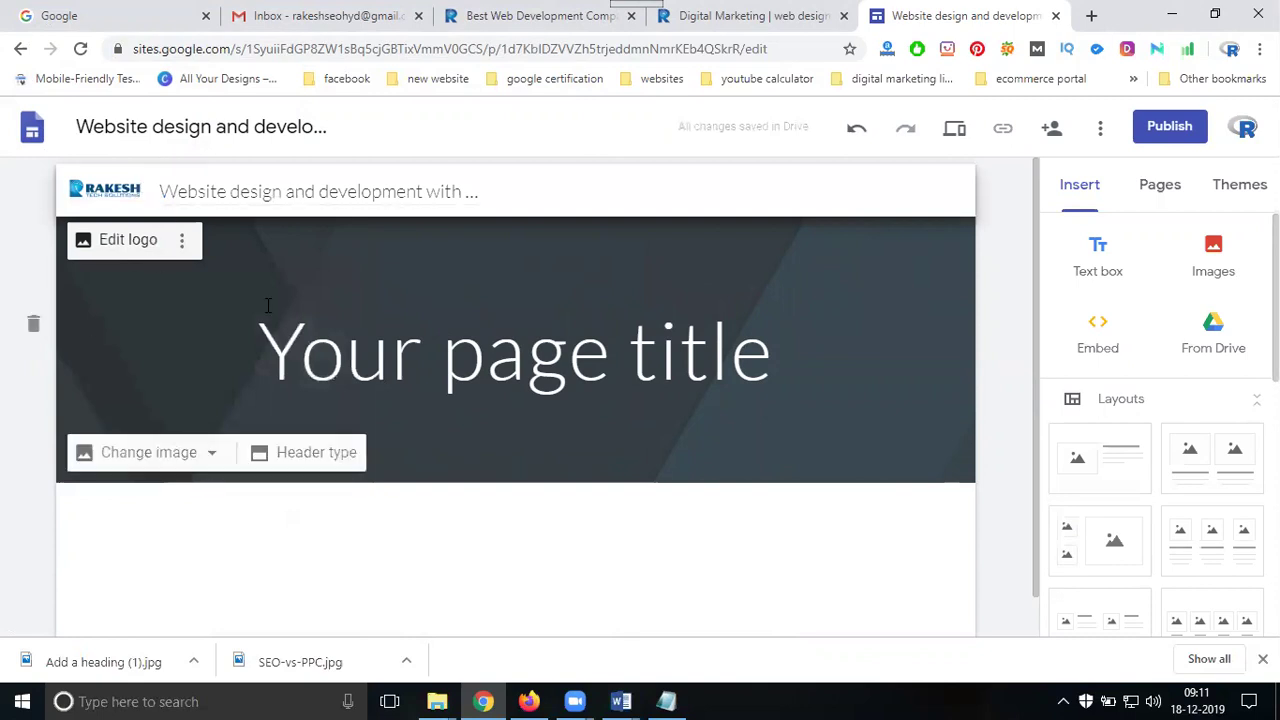
Replace the header image with the web development company picture from the "web design images" folder within "rts services 2019" on drive D:.
left_click(192, 458)
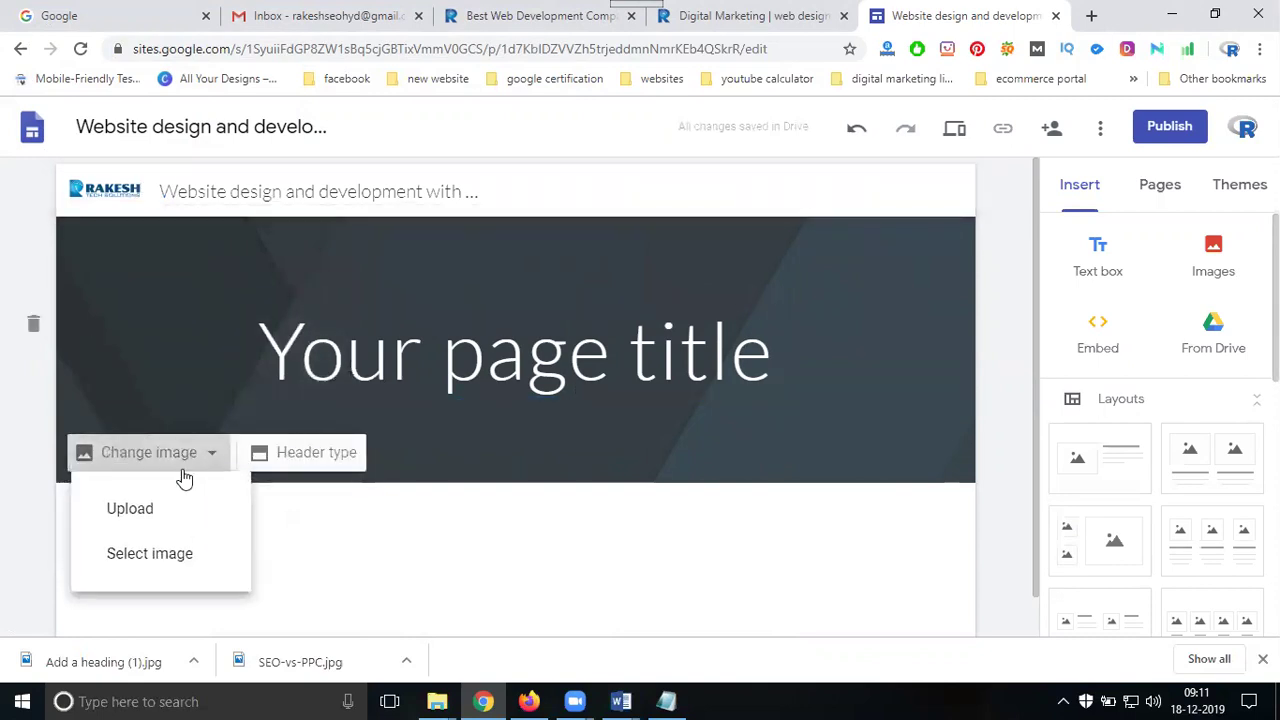
left_click(169, 510)
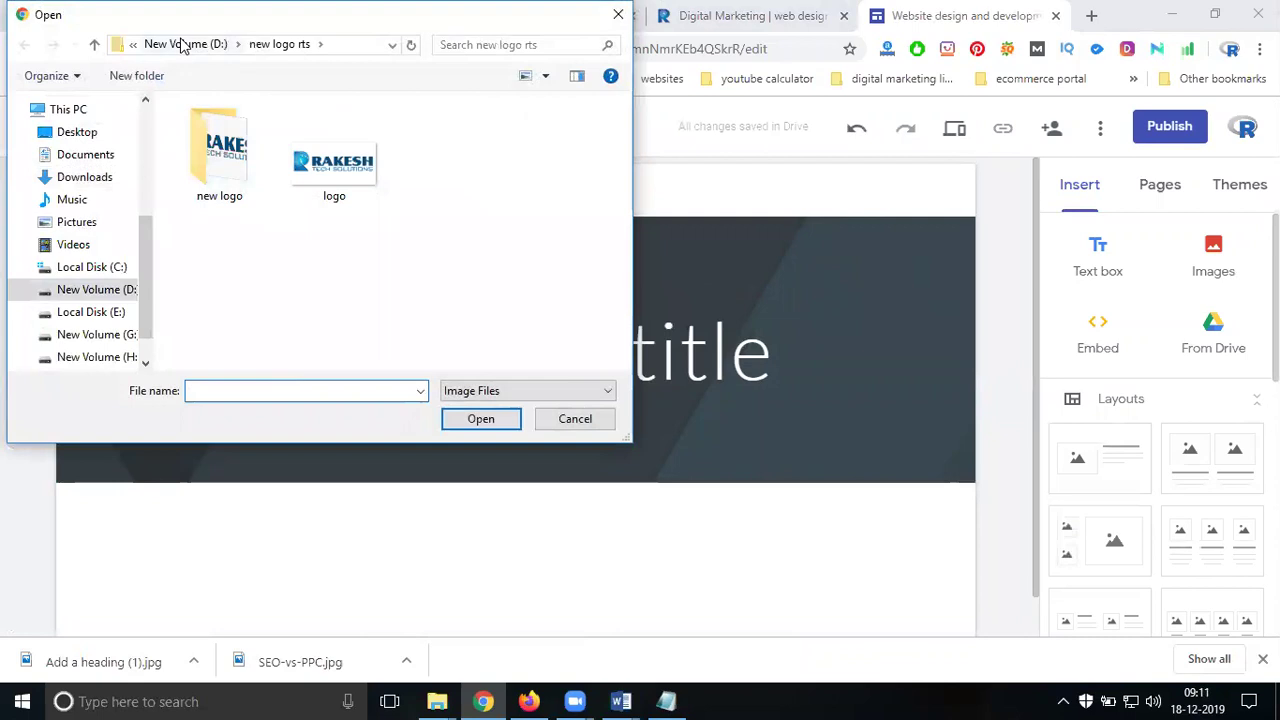
left_click(177, 43)
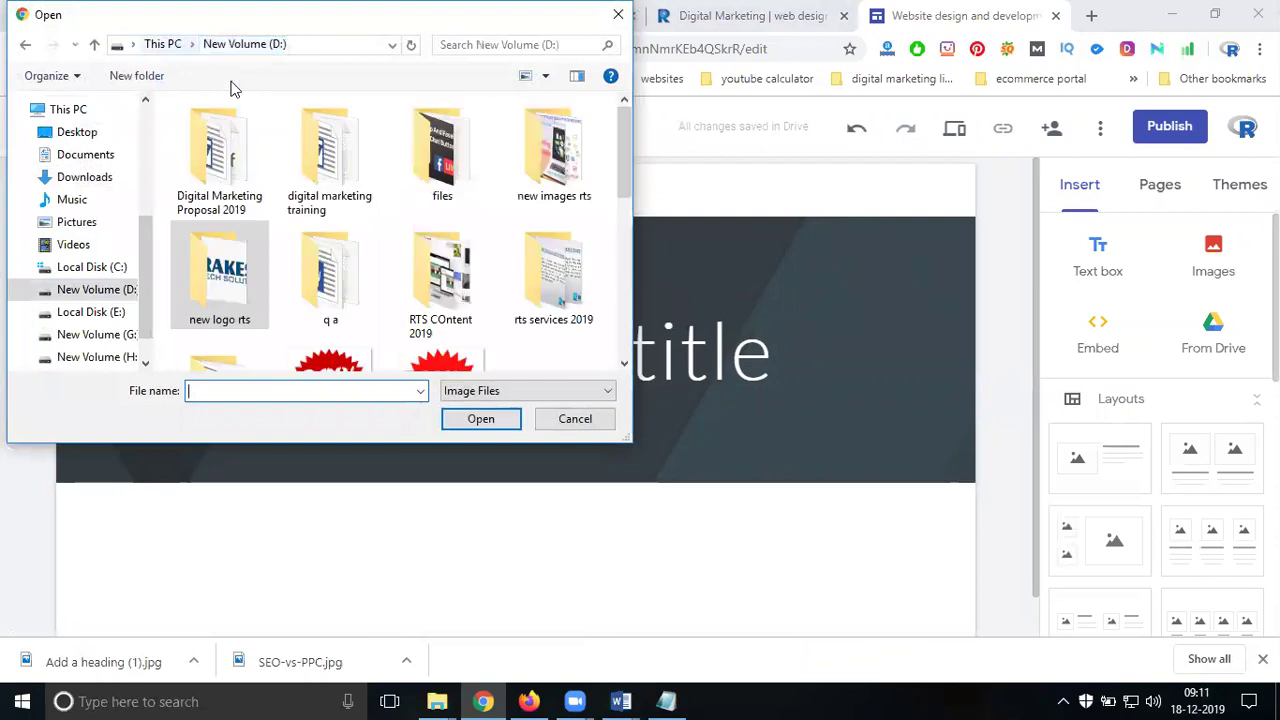
double_click(508, 302)
double_click(449, 150)
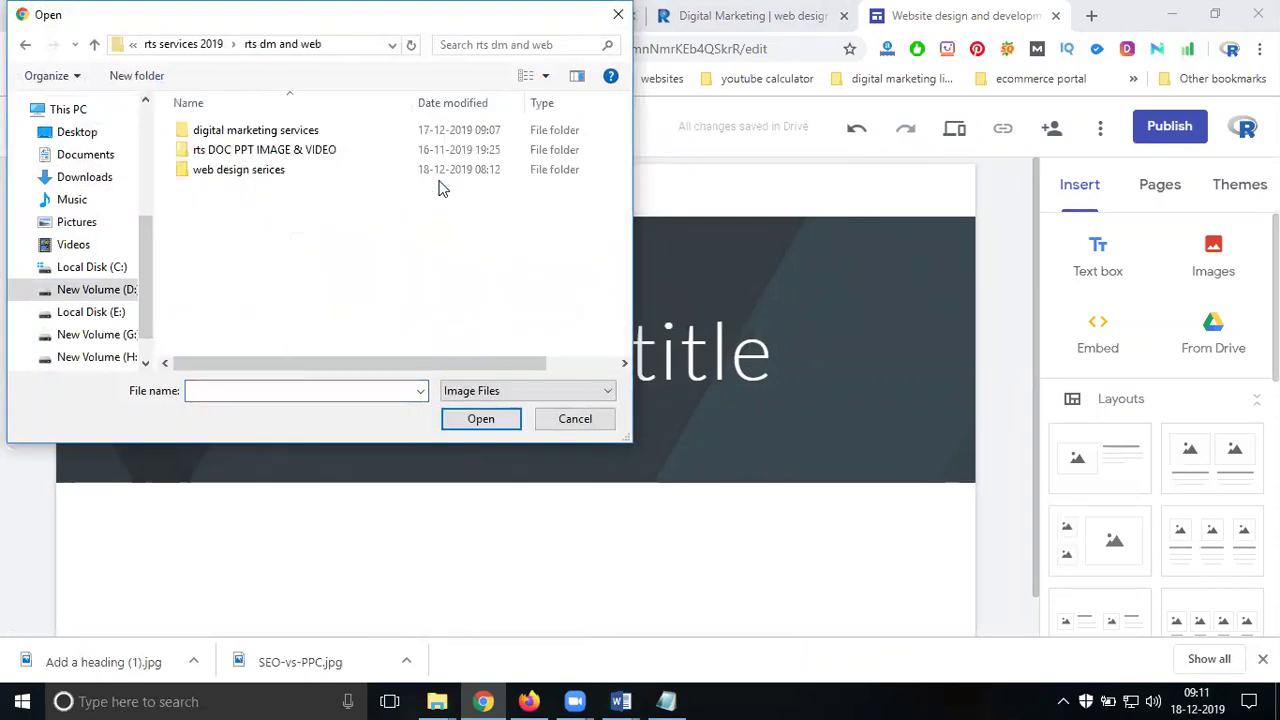
double_click(270, 172)
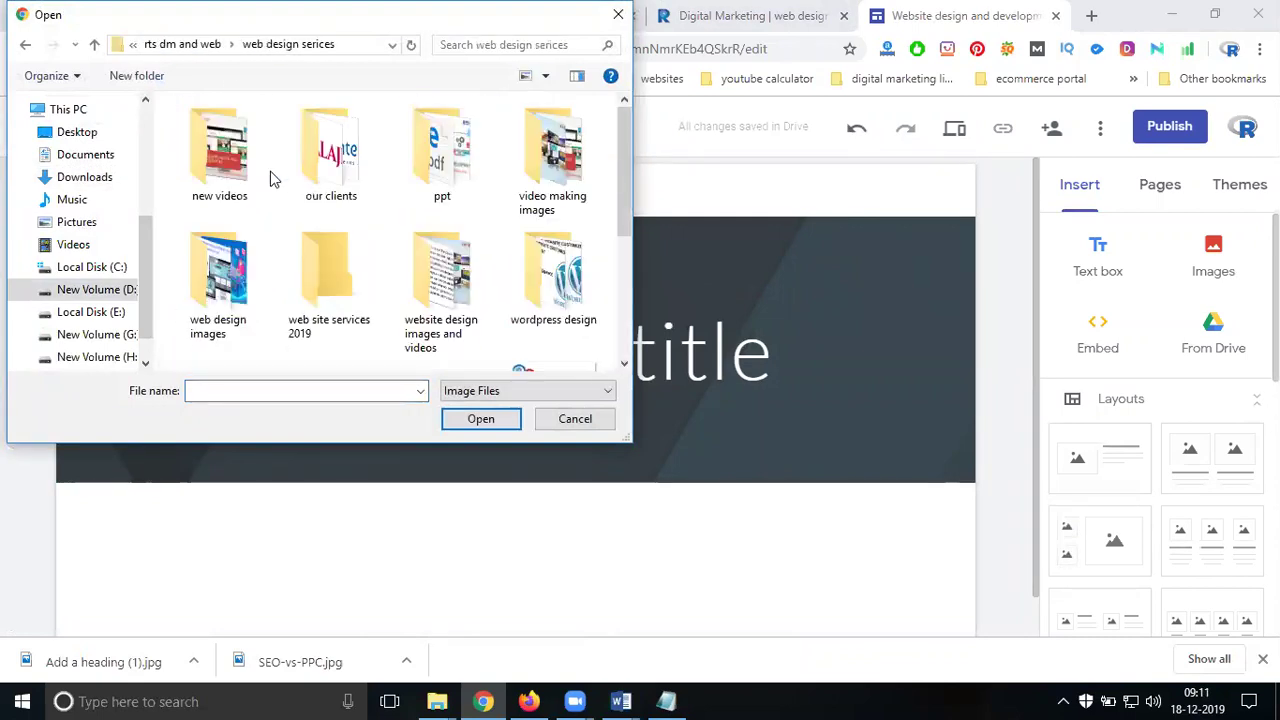
double_click(248, 280)
double_click(449, 140)
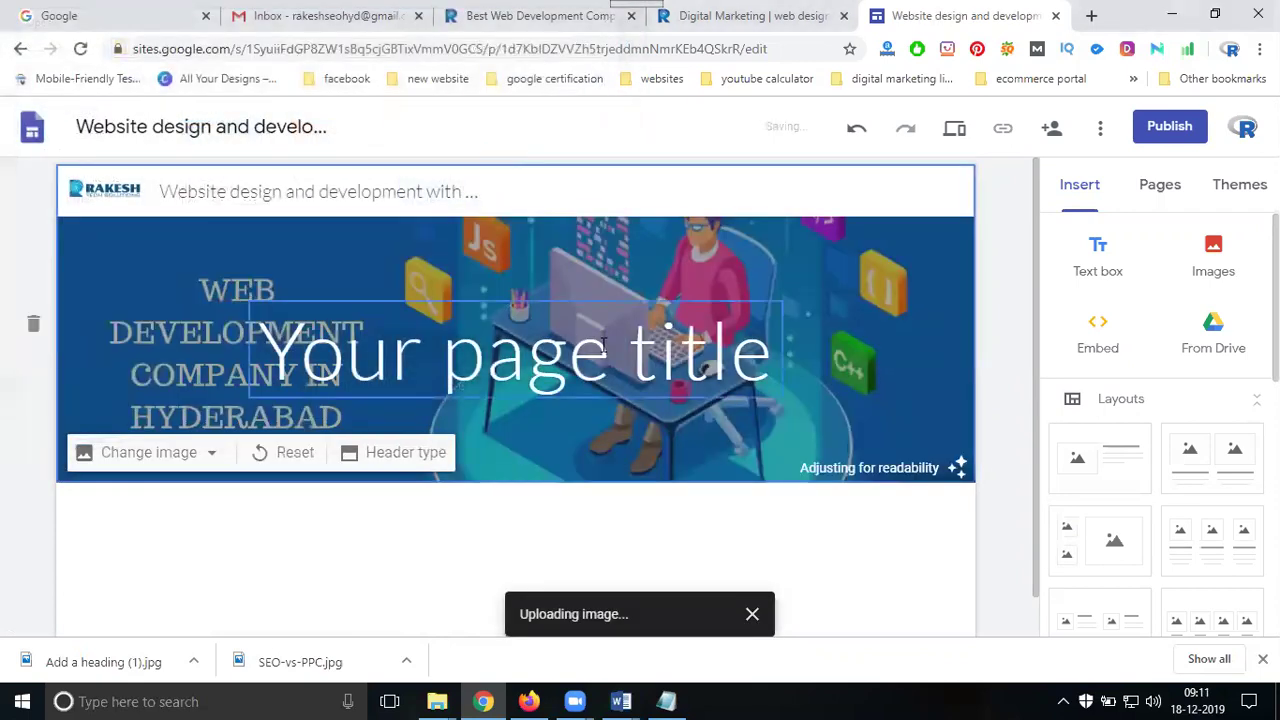
Set the header type to Large banner and delete the page title placeholder over the image.
left_click(370, 452)
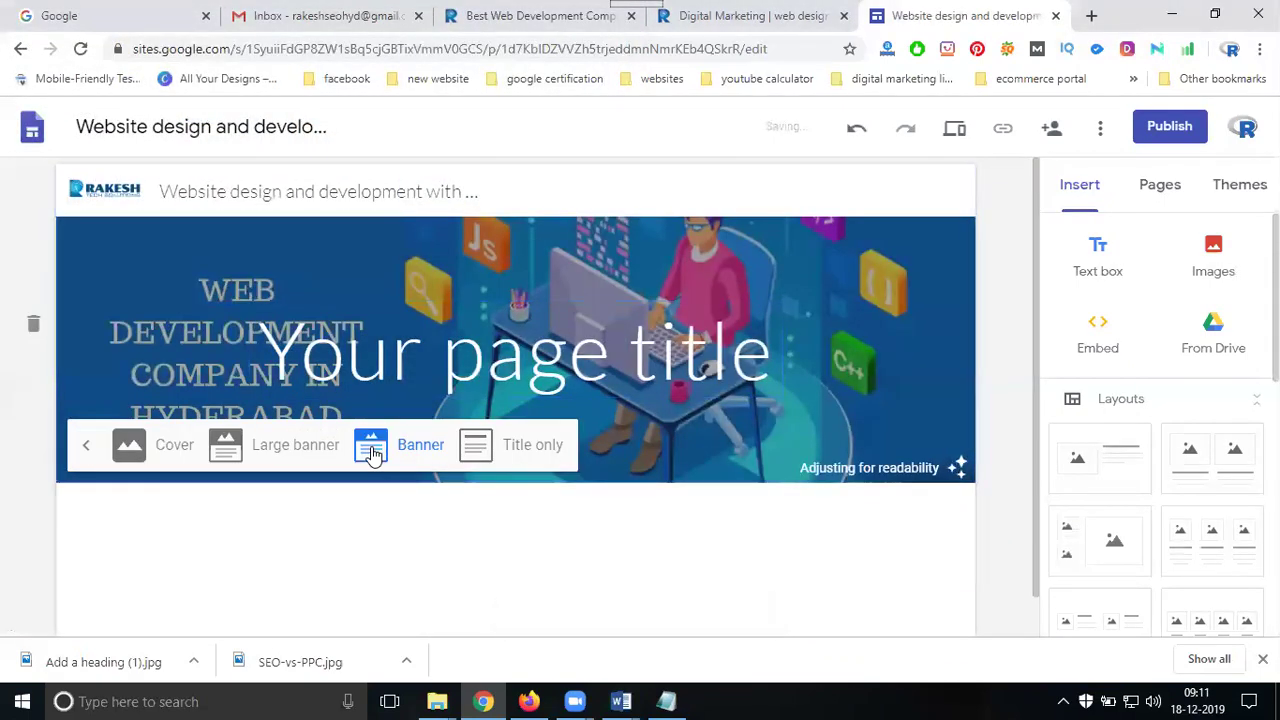
left_click(305, 452)
left_click(470, 440)
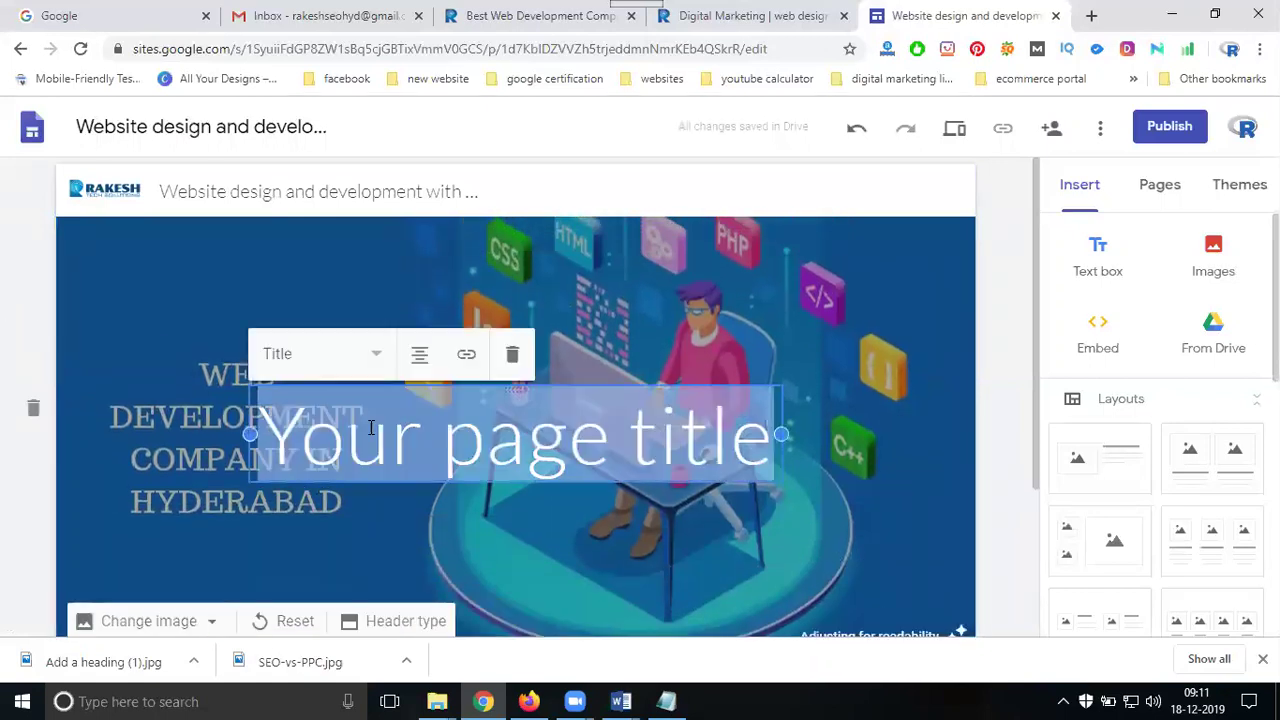
left_click(512, 356)
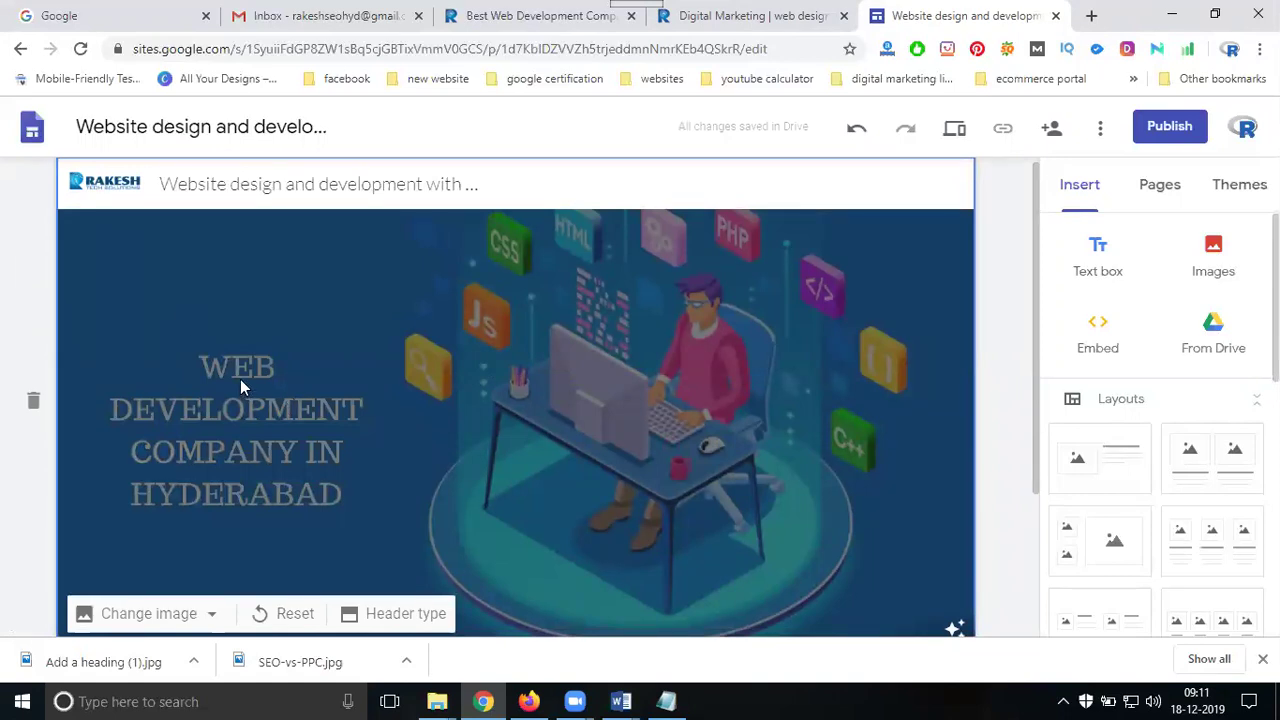
Copy the site name into a new text box below the header and add an empty line after it.
double_click(188, 122)
triple_click(188, 122)
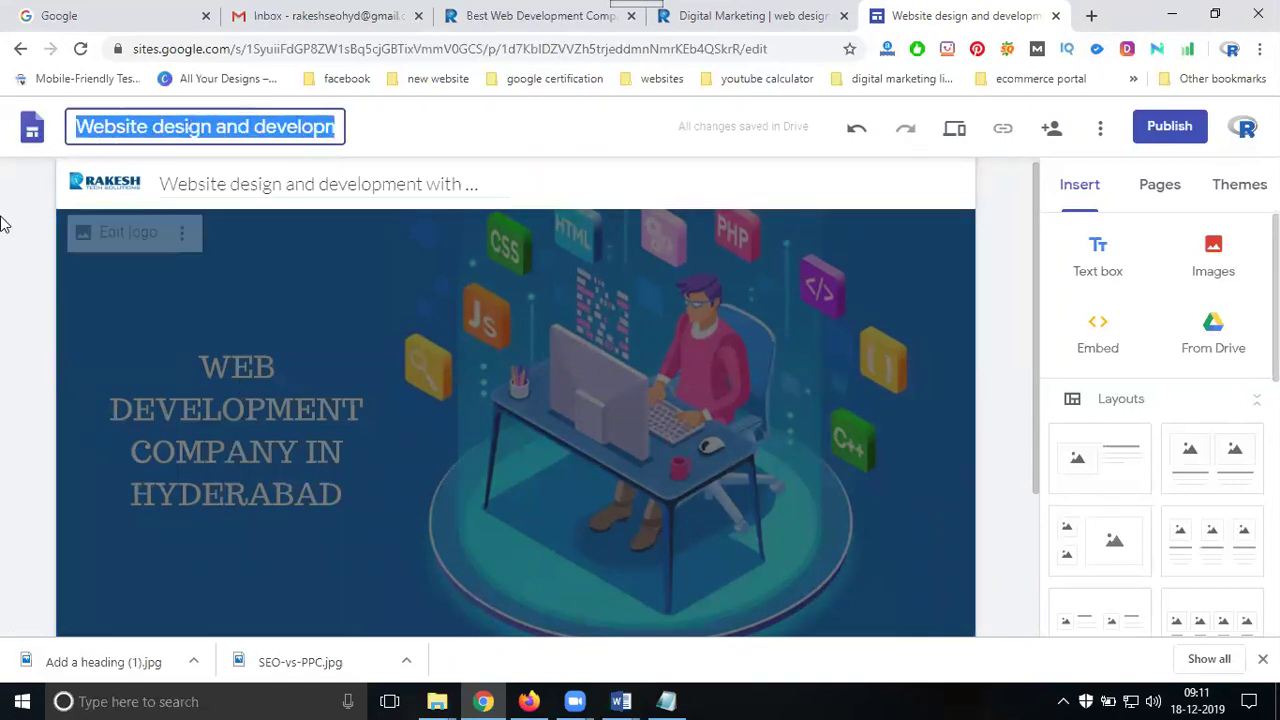
scroll(22, 290, "down", 2)
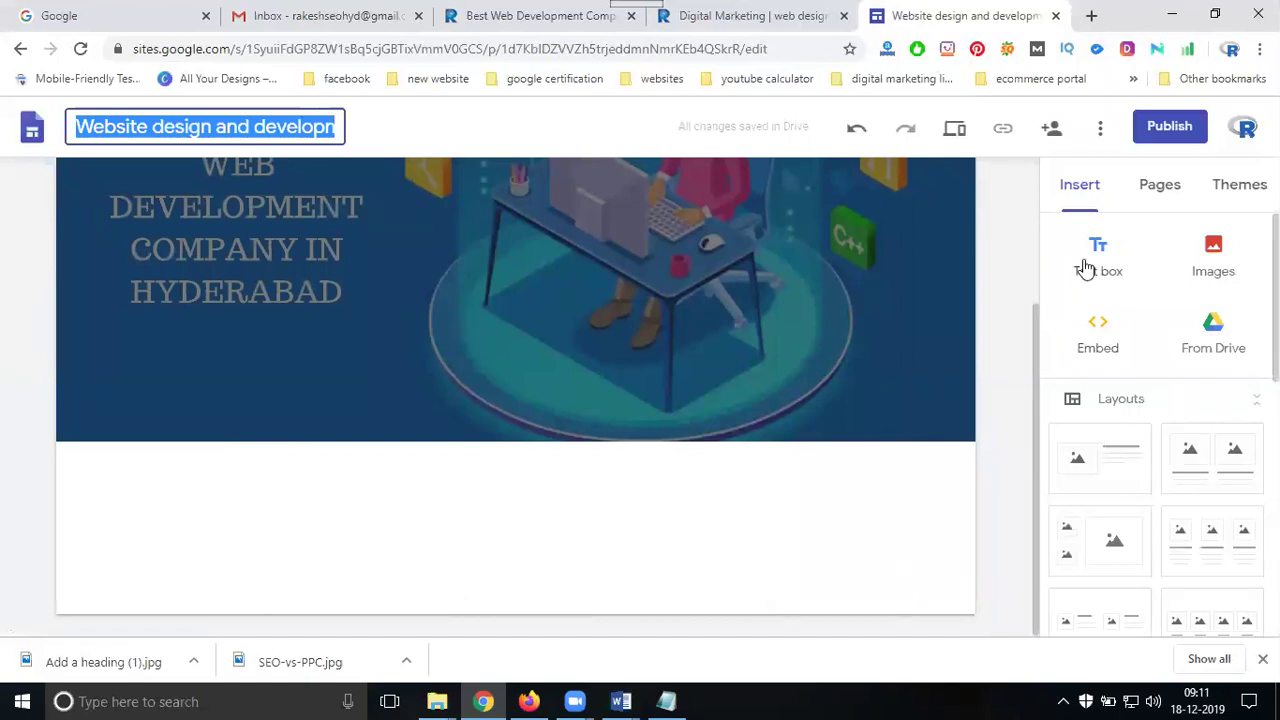
left_click(1086, 266)
type("Website design and development with best price")
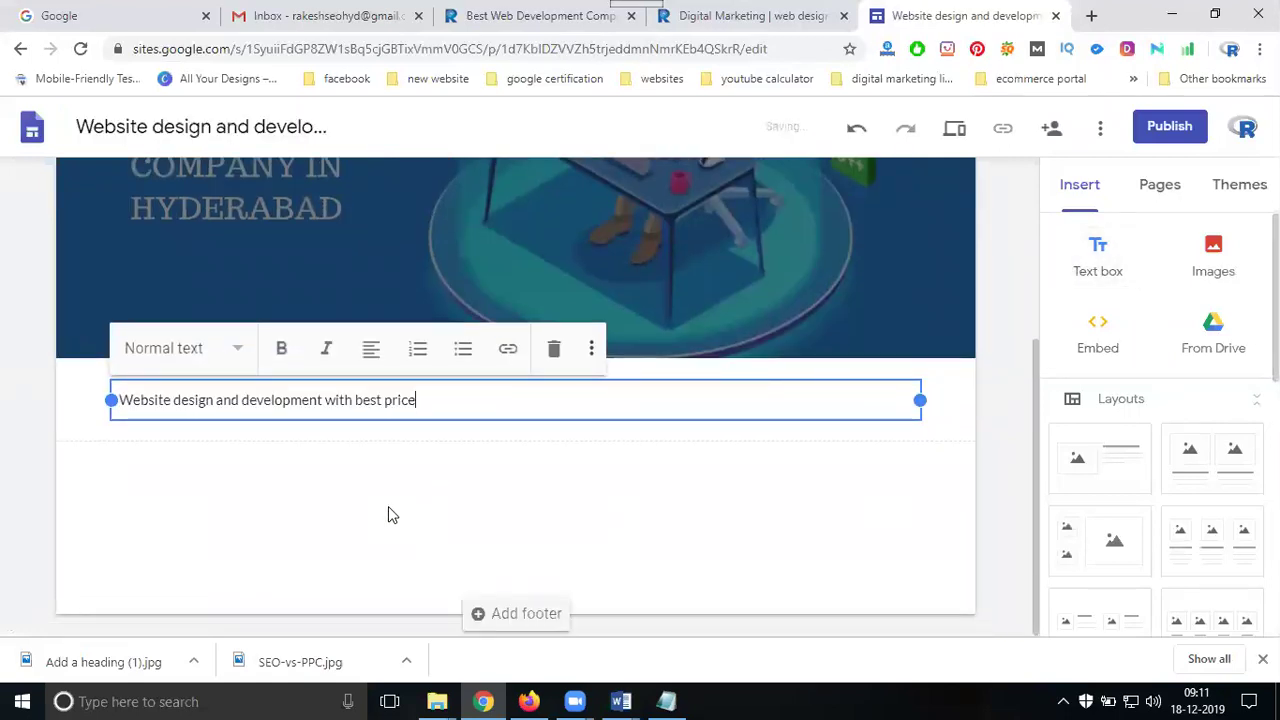
key("Return")
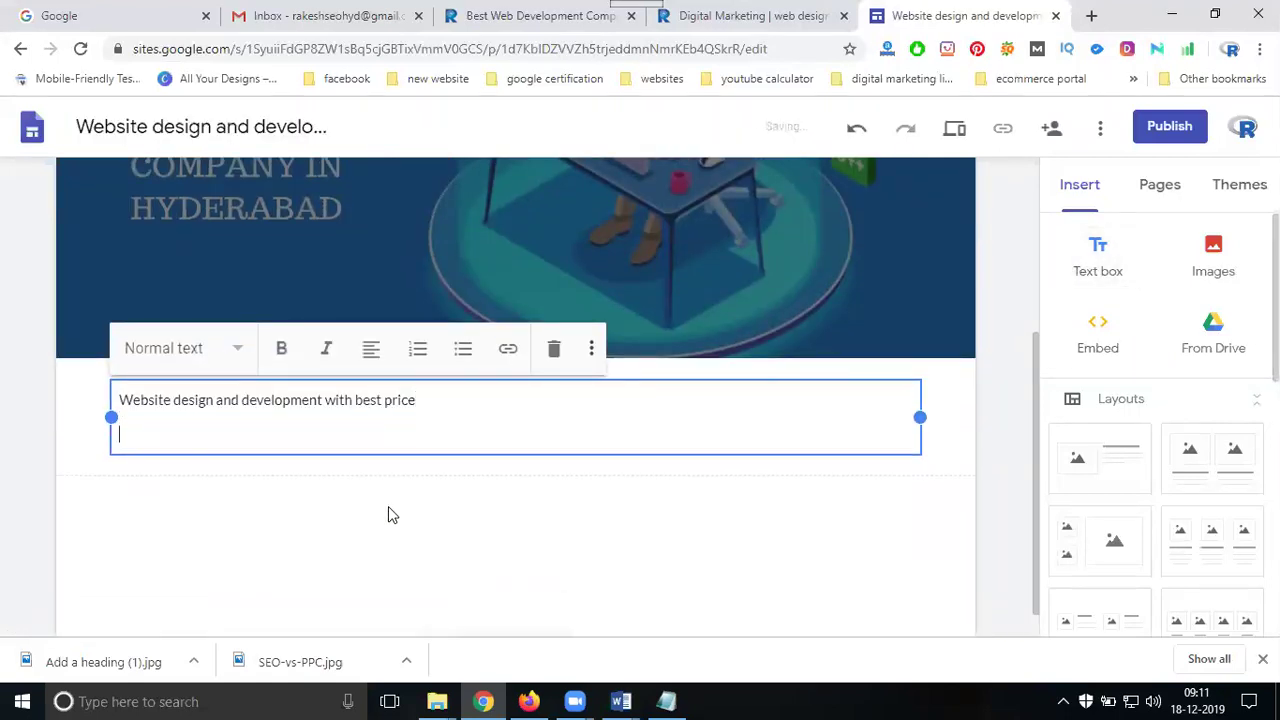
Switch to Word, copy the entire "Web Design and Development in Hyderabad" document text, and return to the site editor in Chrome.
left_click(620, 700)
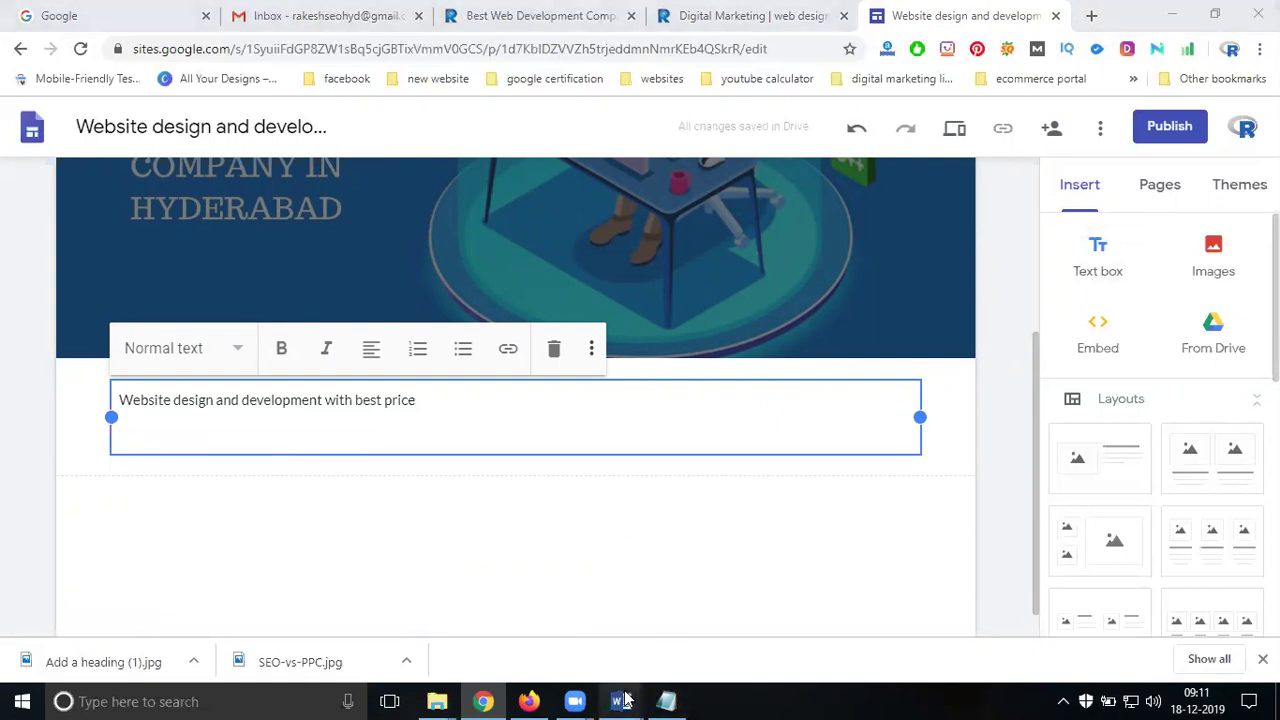
left_click(552, 624)
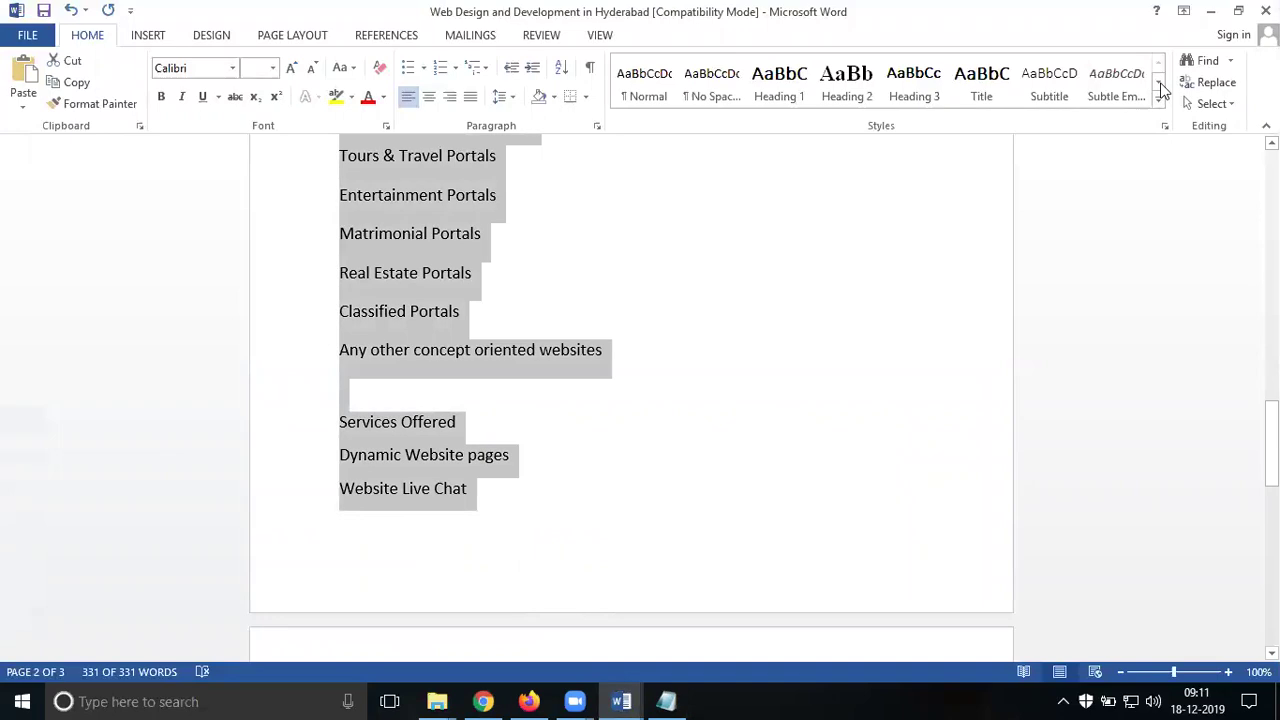
left_click(1210, 11)
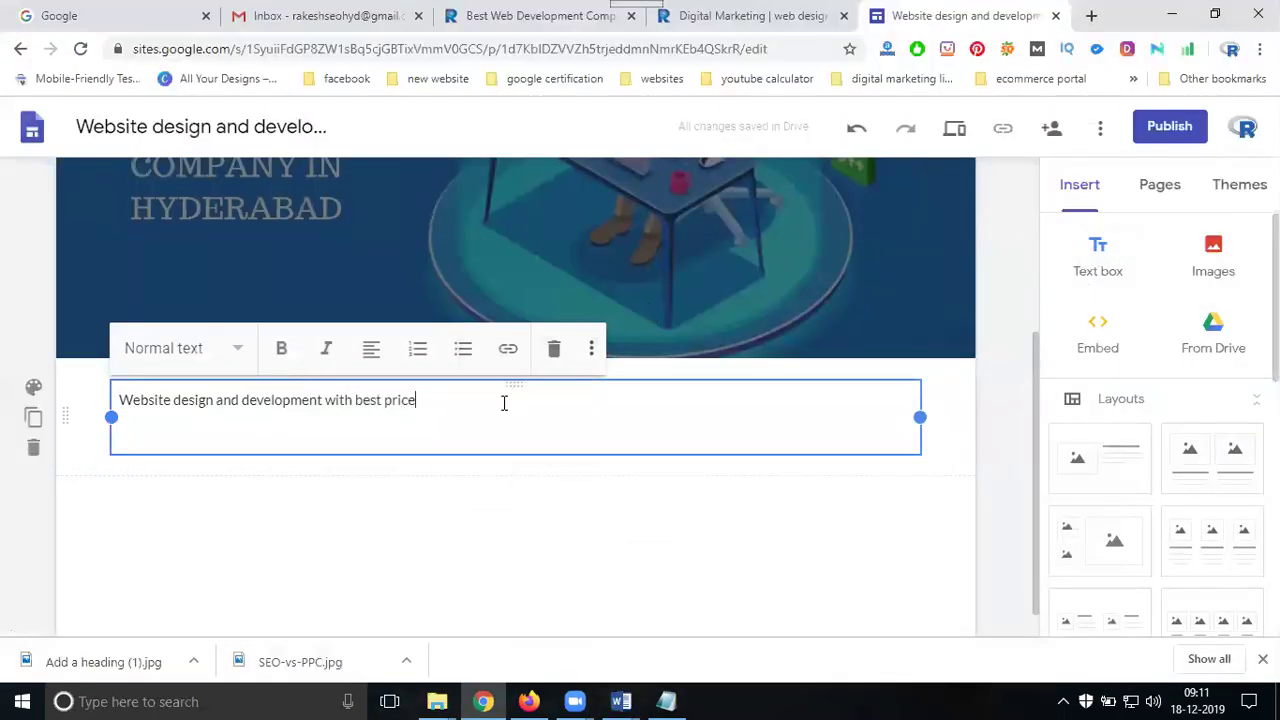
Replace the text box content with the copied Word text and delete its closing lines from "More Details" through the web link.
key("ctrl+a")
key("ctrl+v")
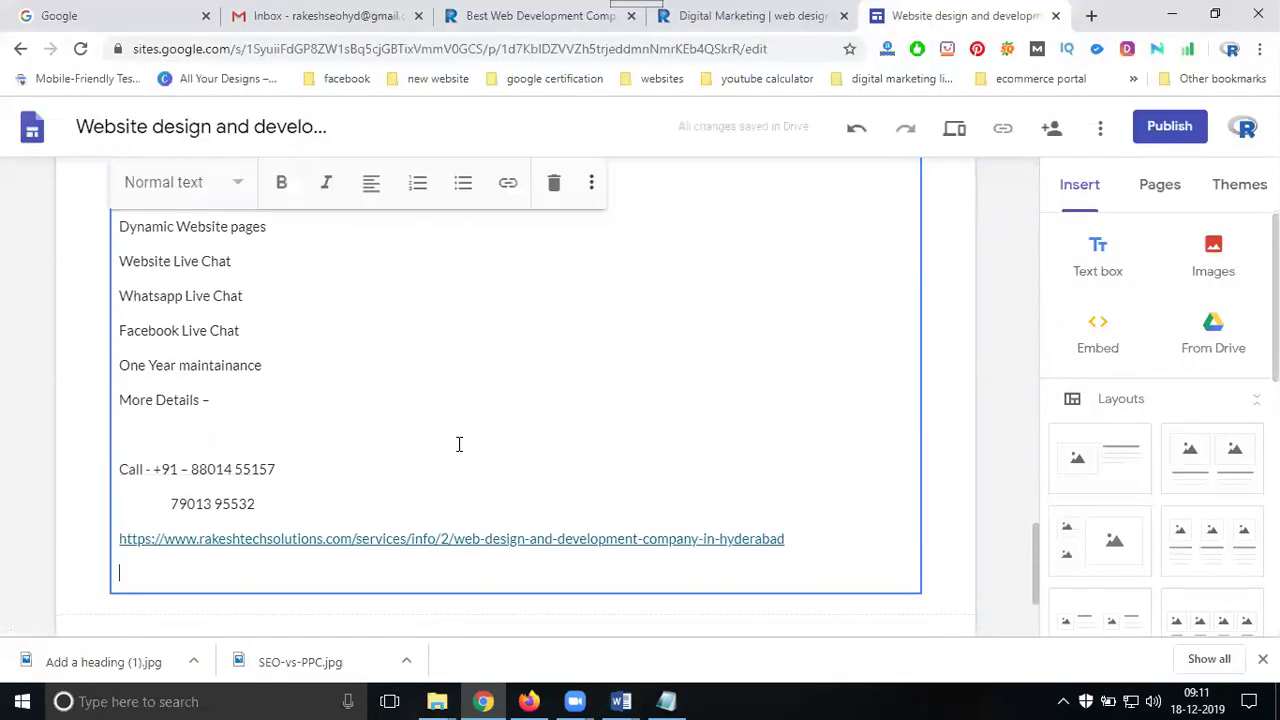
left_click_drag(788, 538, 113, 400)
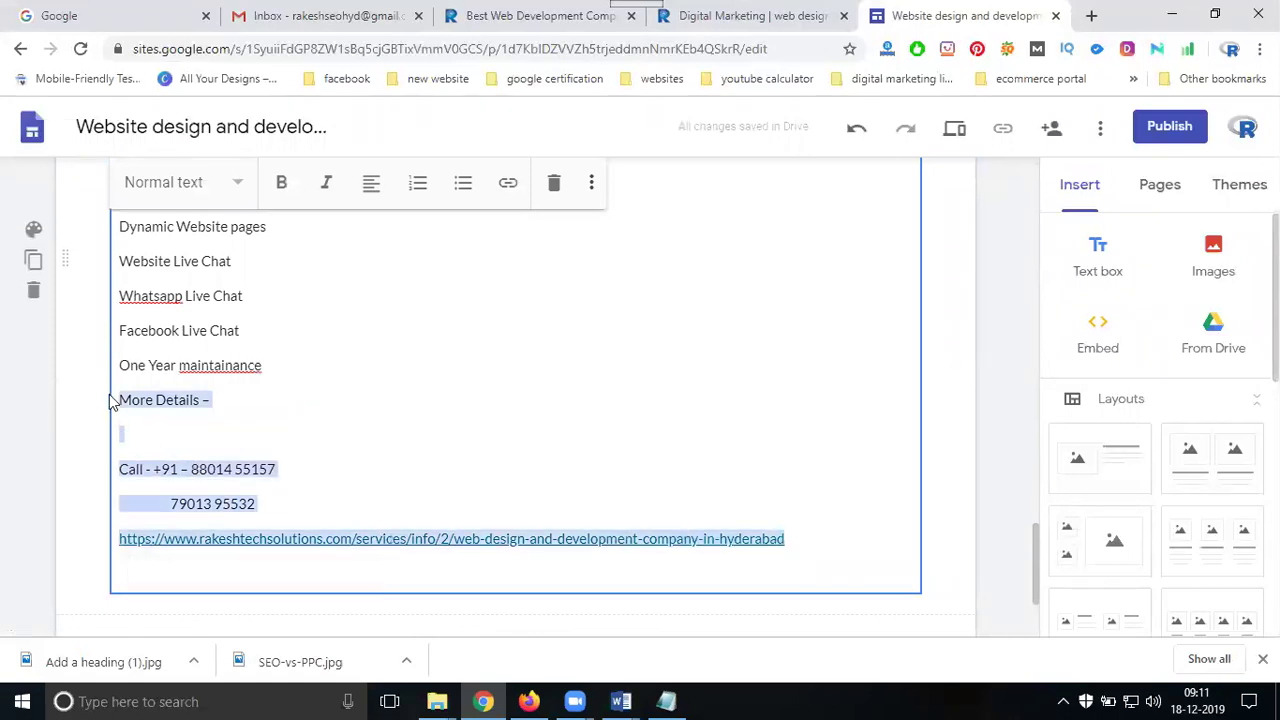
key("BackSpace")
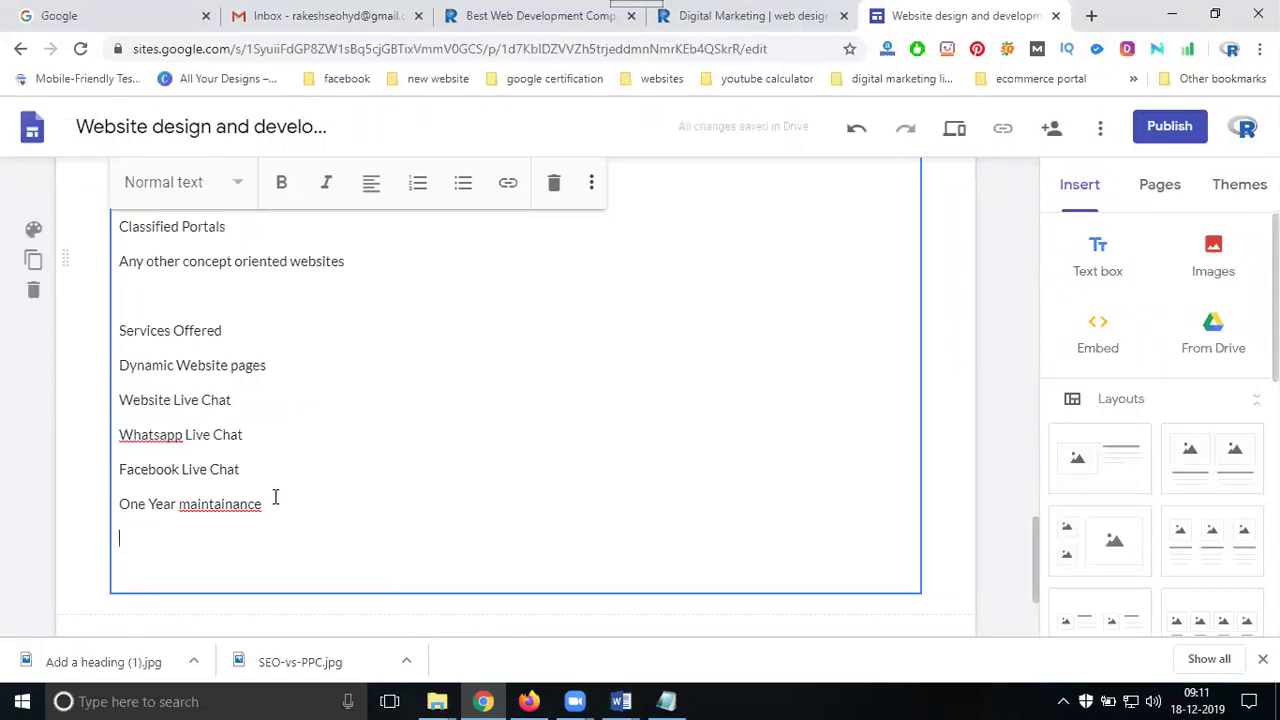
scroll(276, 500, "up", 2)
scroll(281, 489, "up", 15)
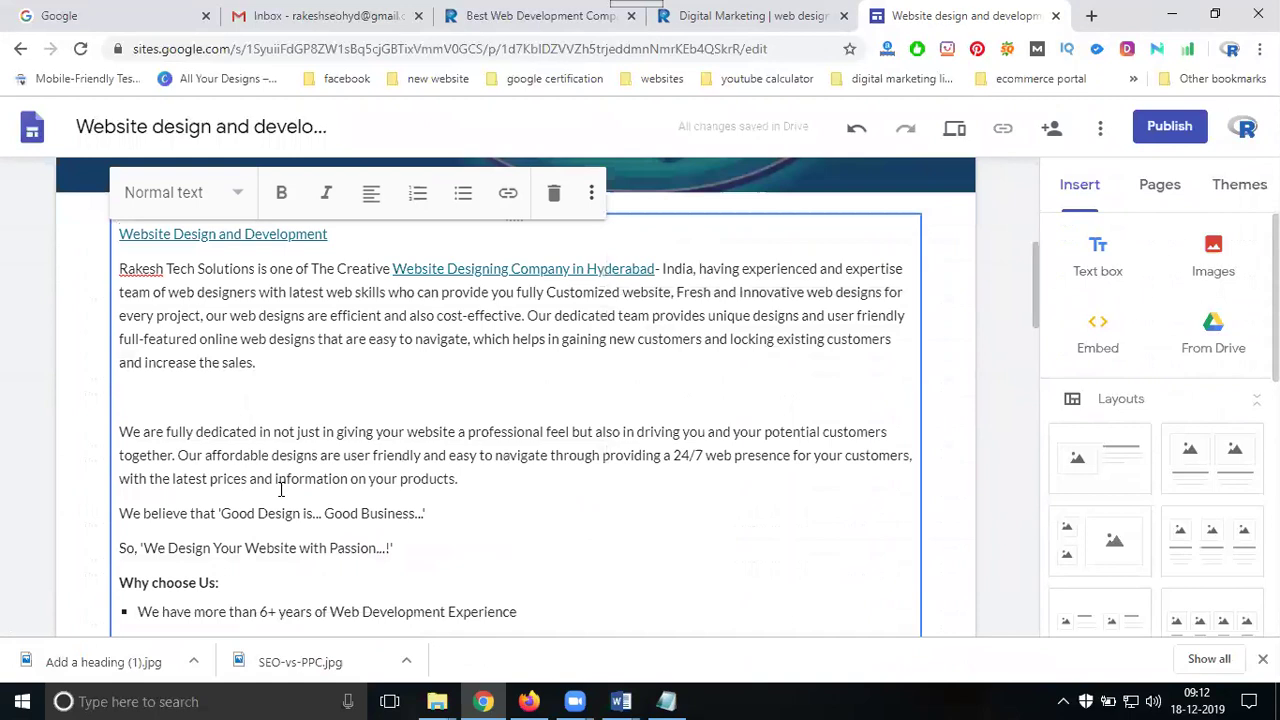
scroll(281, 485, "up", 2)
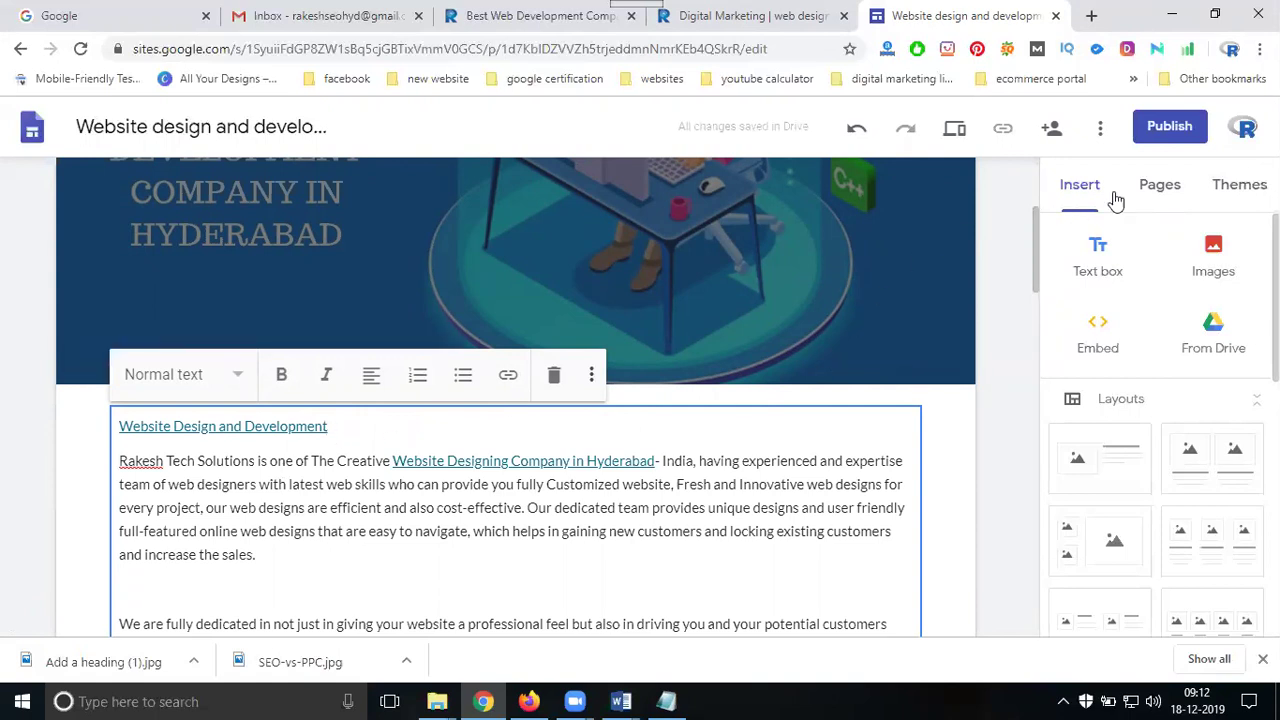
Open the site's page list, copy the address of the Contact Us page on rakeshtechsolutions.com, and return to the site editor.
left_click(1160, 184)
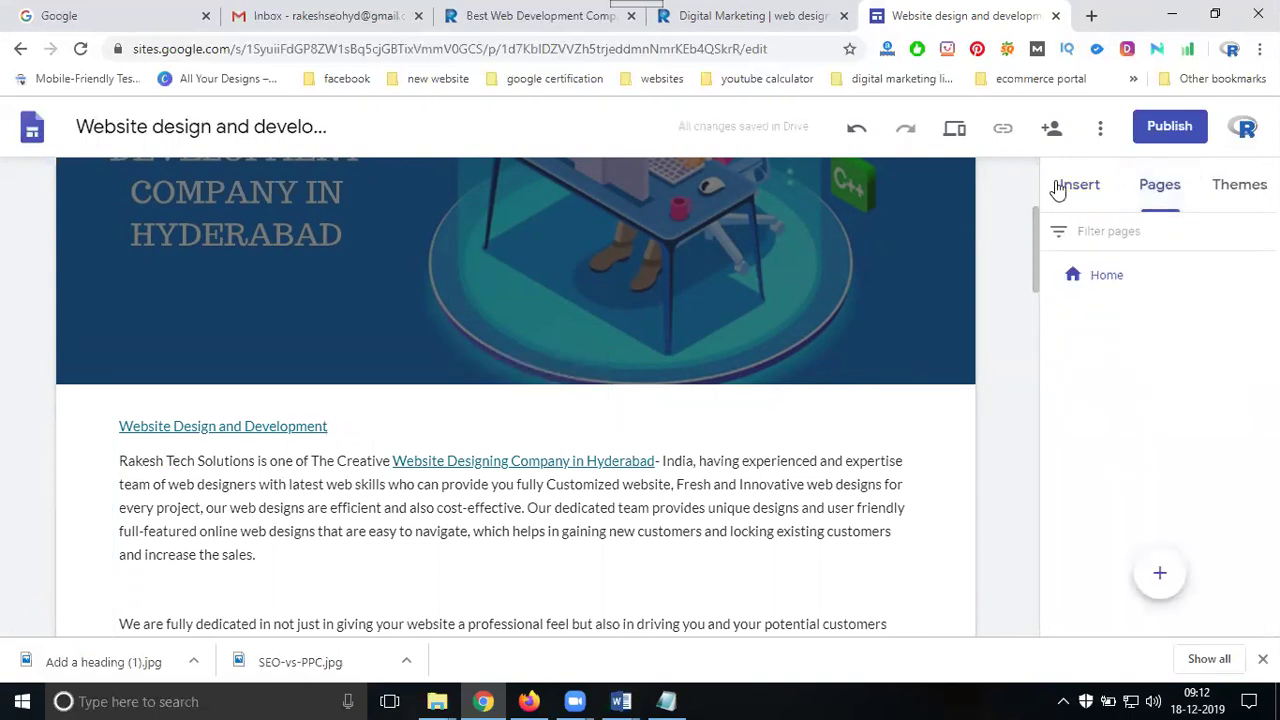
left_click(755, 16)
left_click(1133, 184)
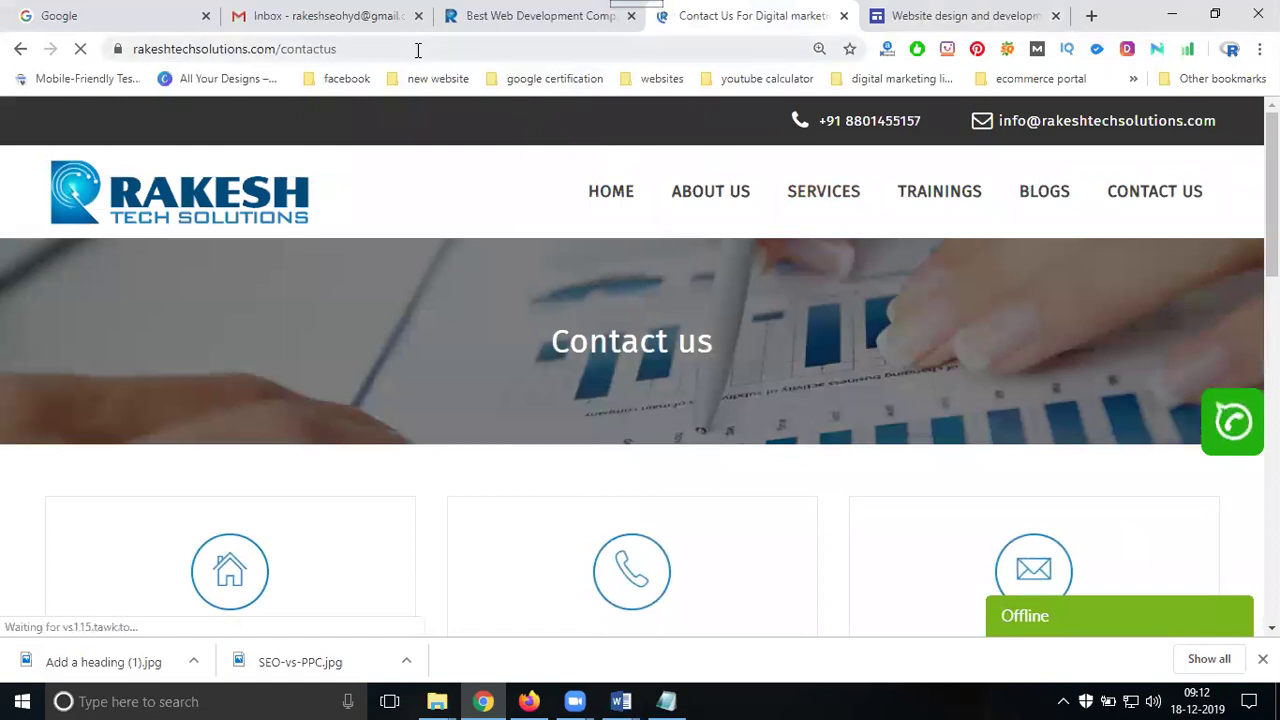
left_click(417, 49)
key("ctrl+c")
left_click(965, 16)
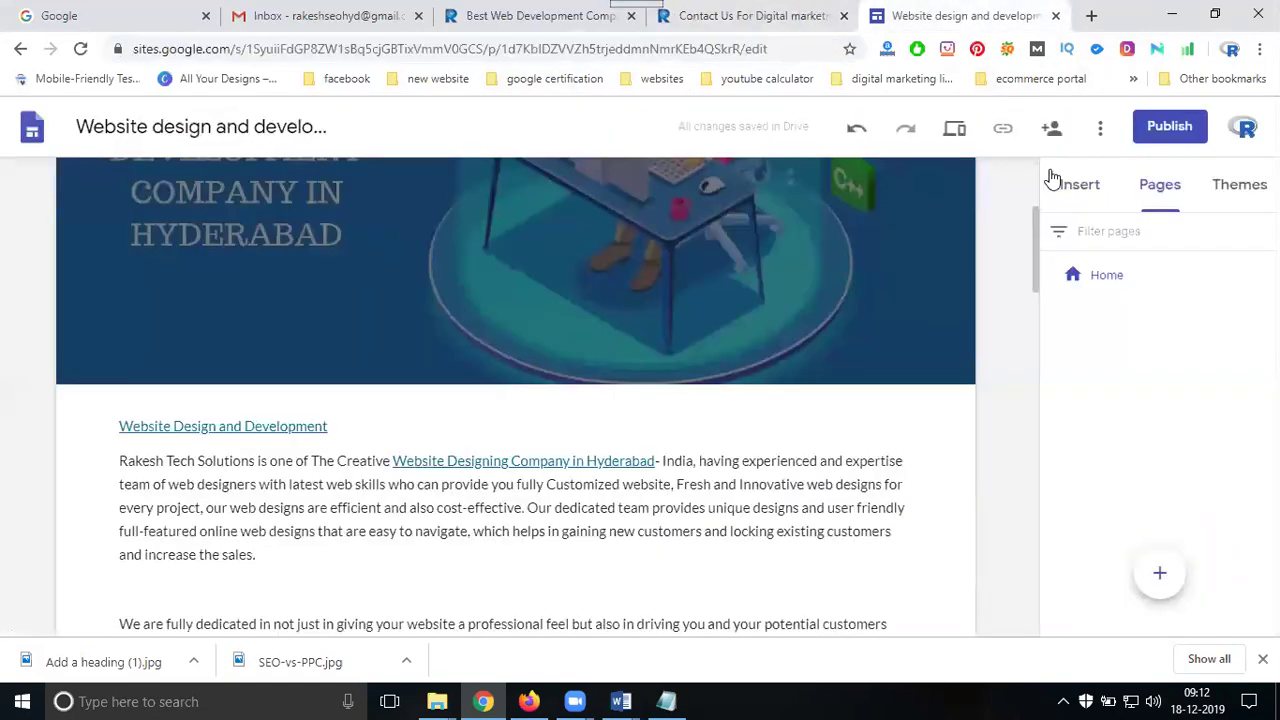
Add a navigation link named "Contact Us" to the copied contact page address, opening in a new tab.
mouse_move(1153, 577)
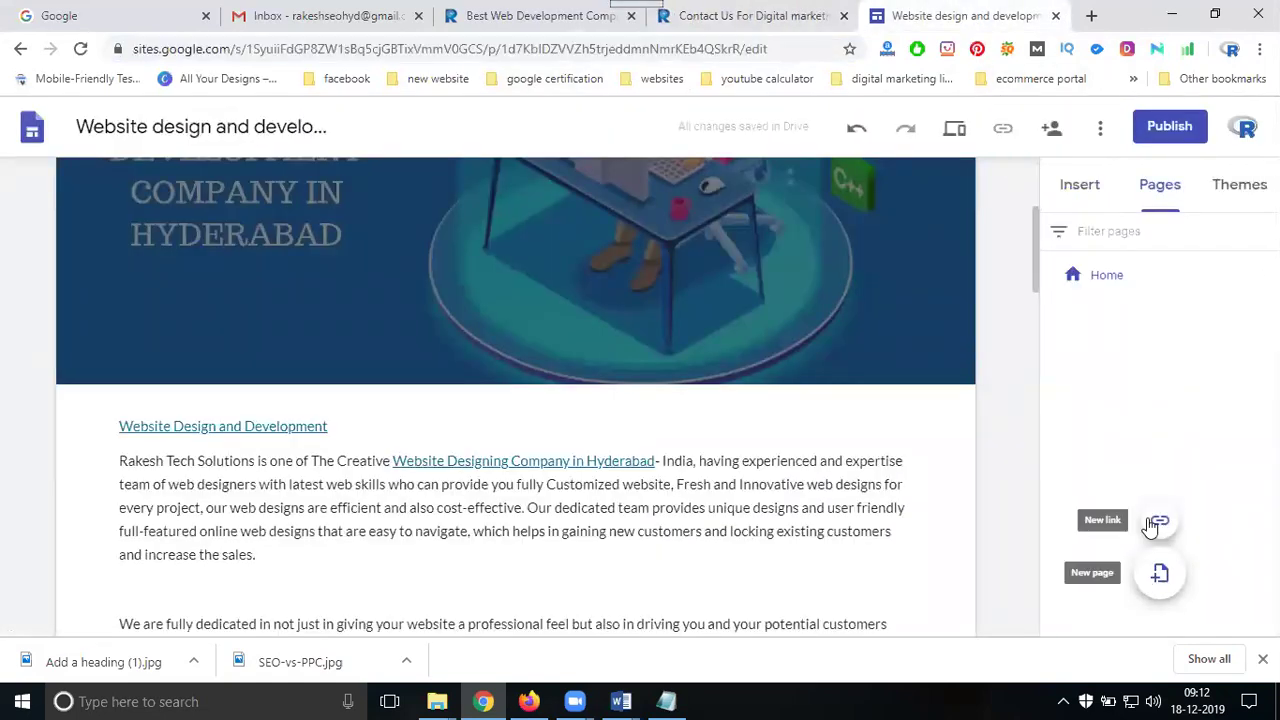
left_click(1156, 521)
key("ctrl+v")
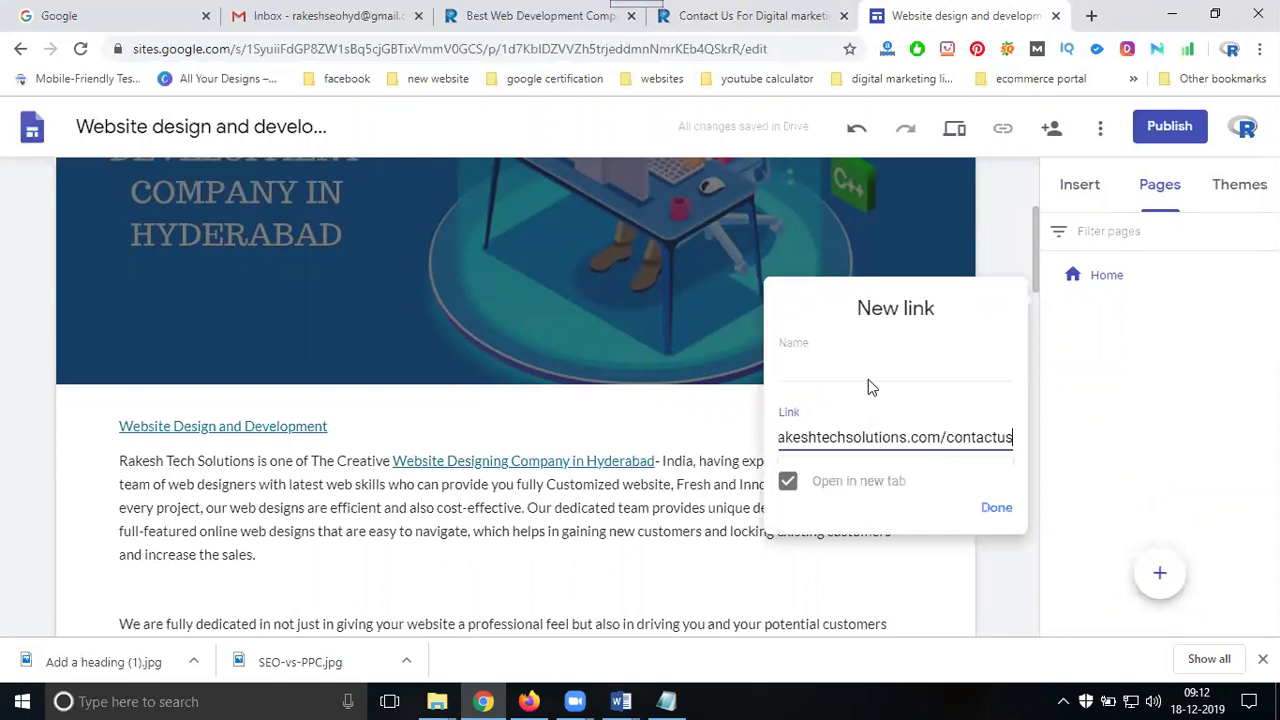
left_click(868, 366)
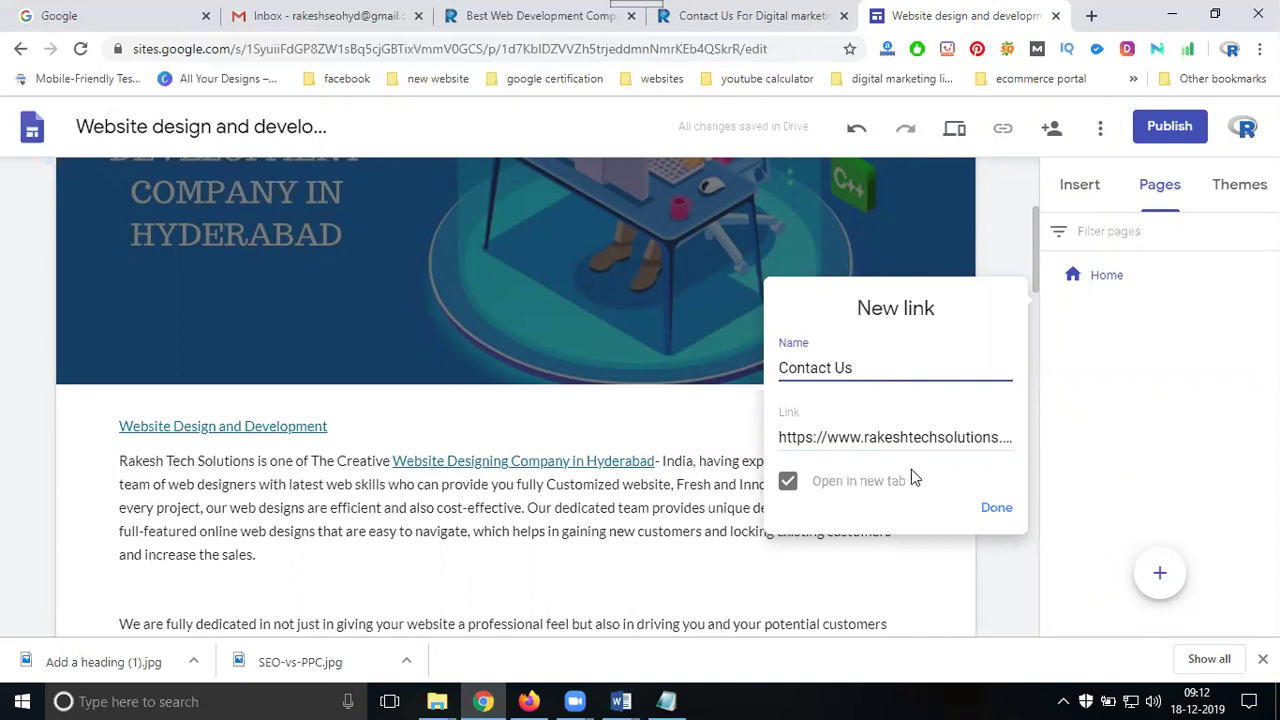
left_click(996, 507)
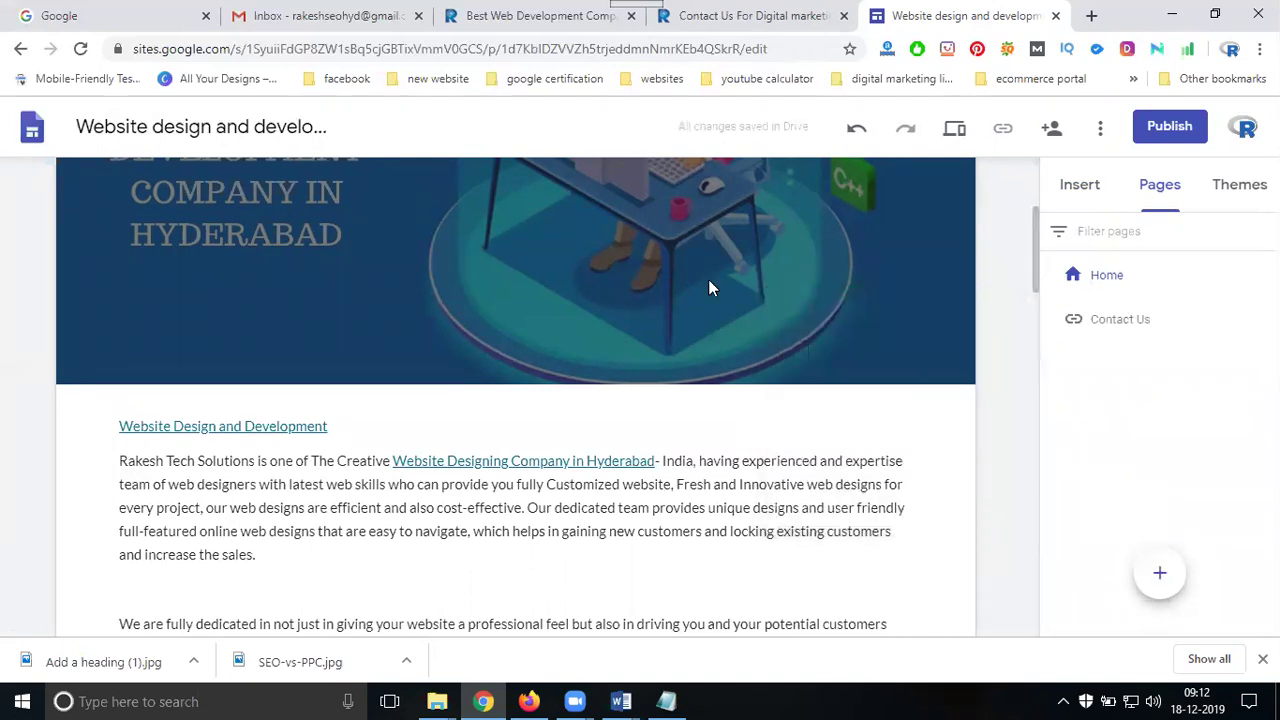
left_click(551, 14)
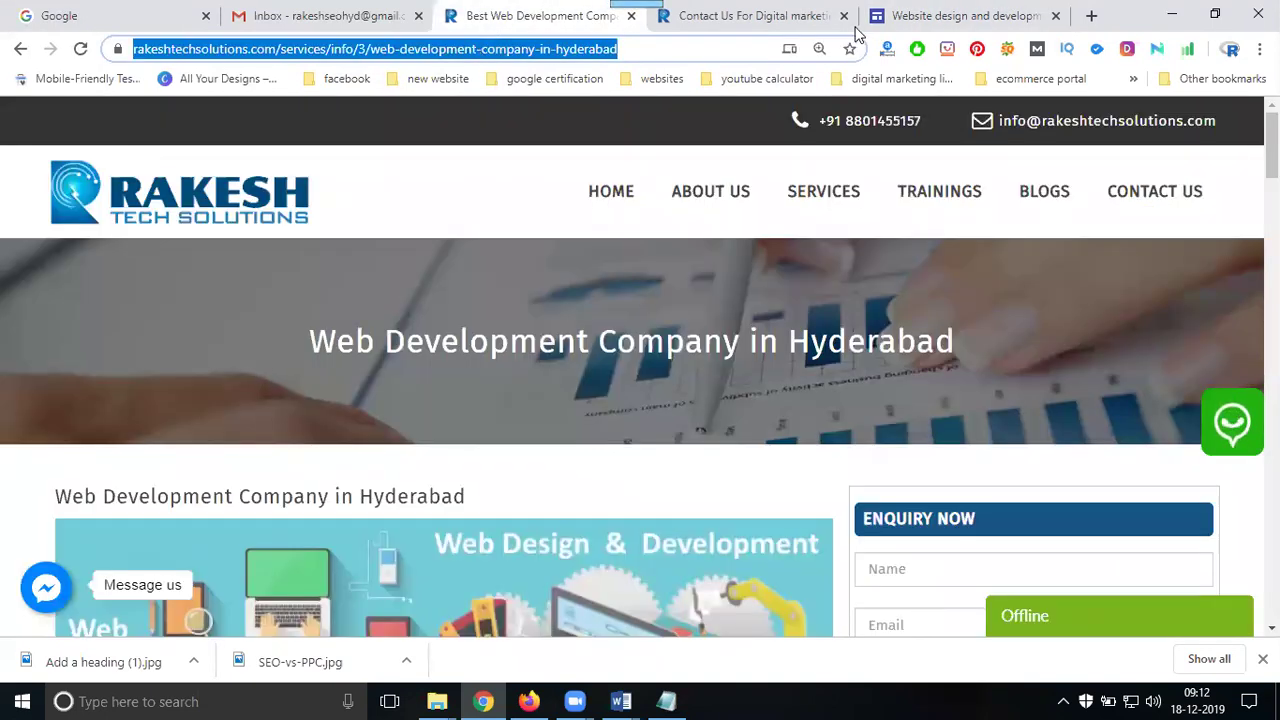
left_click(910, 15)
mouse_move(1159, 575)
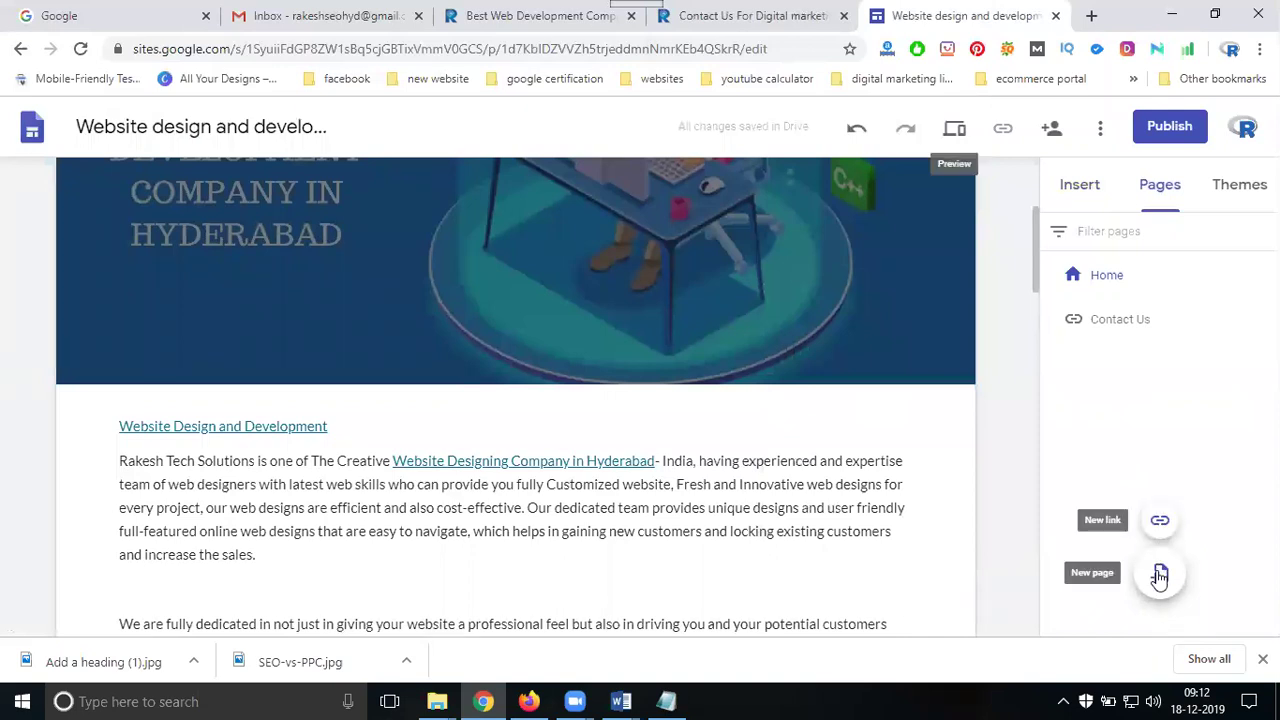
Copy the address of the Services page on rakeshtechsolutions.com and return to the site editor.
left_click(750, 15)
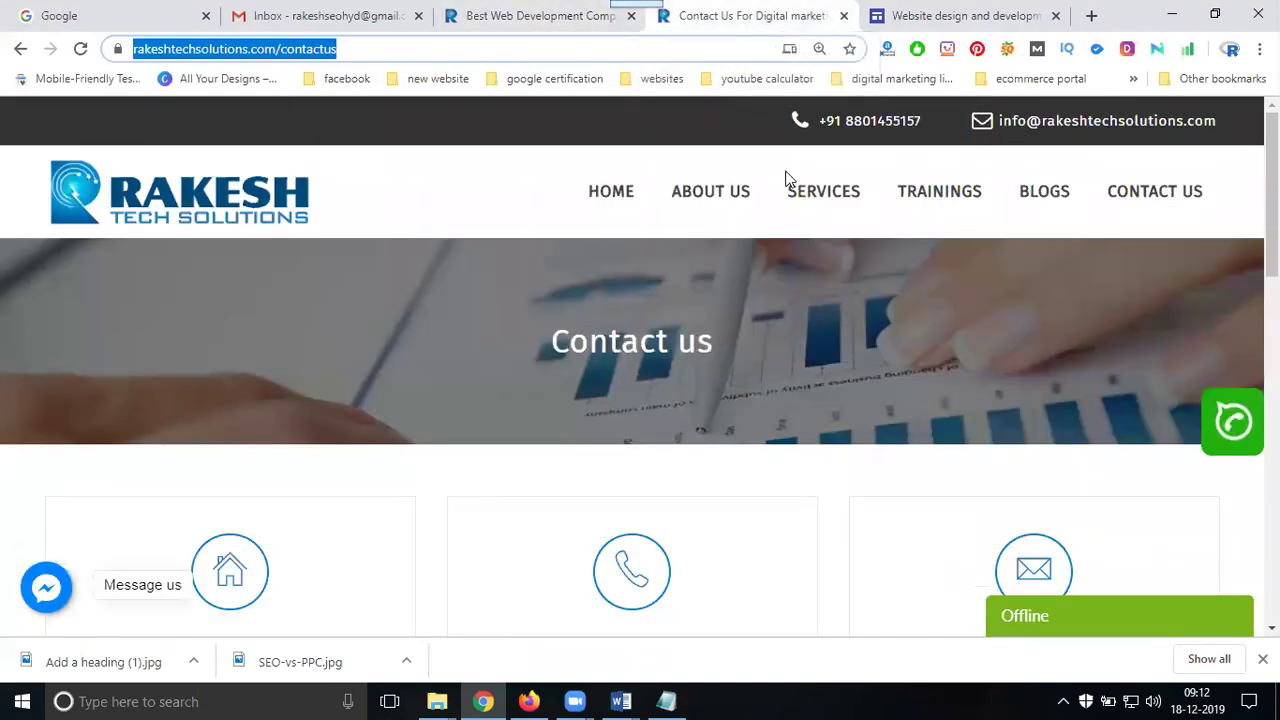
left_click(822, 191)
left_click(466, 49)
key("ctrl+c")
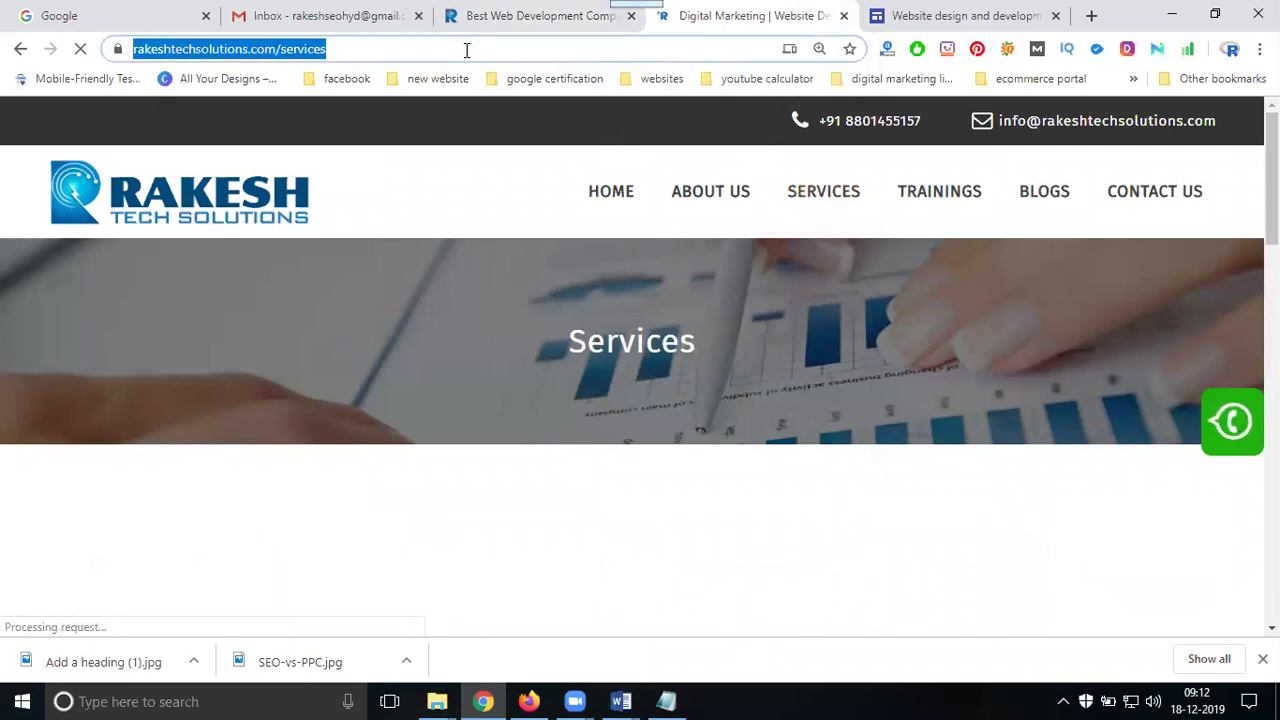
left_click(914, 17)
Add a navigation link named "Our Services" to the copied services page address, opening in a new tab.
mouse_move(1162, 585)
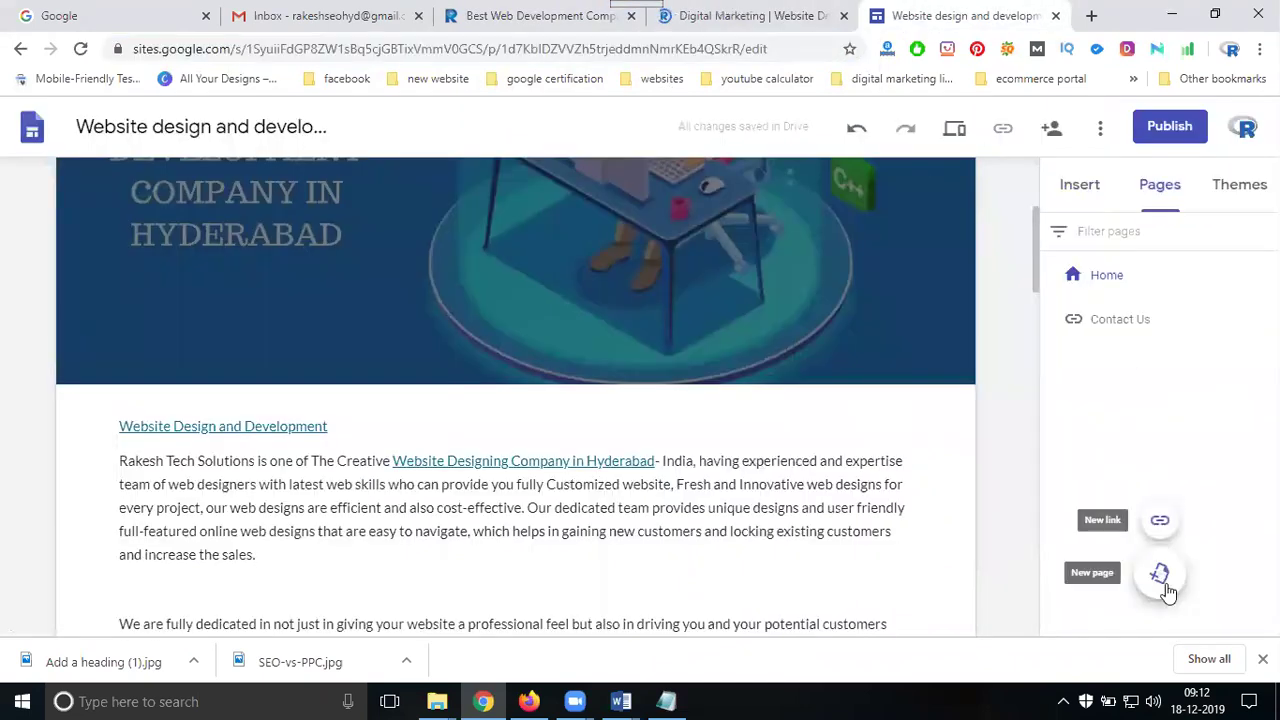
left_click(1161, 520)
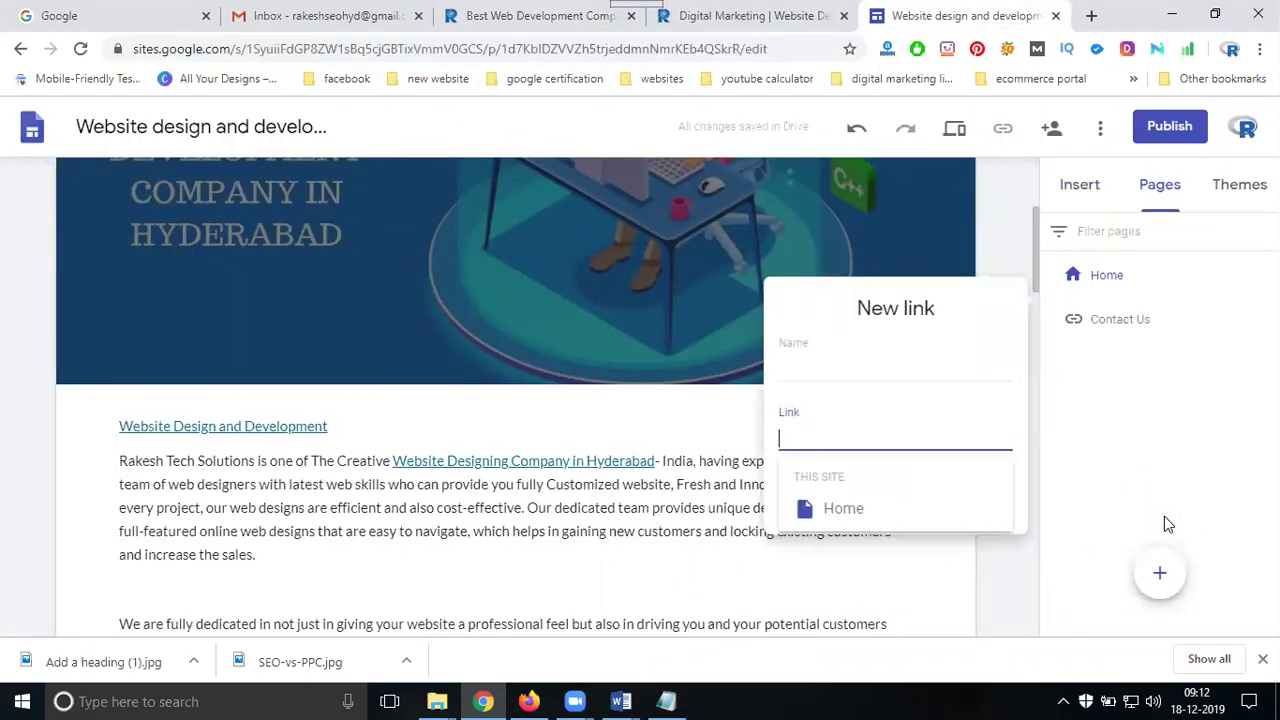
key("ctrl+v")
left_click(955, 378)
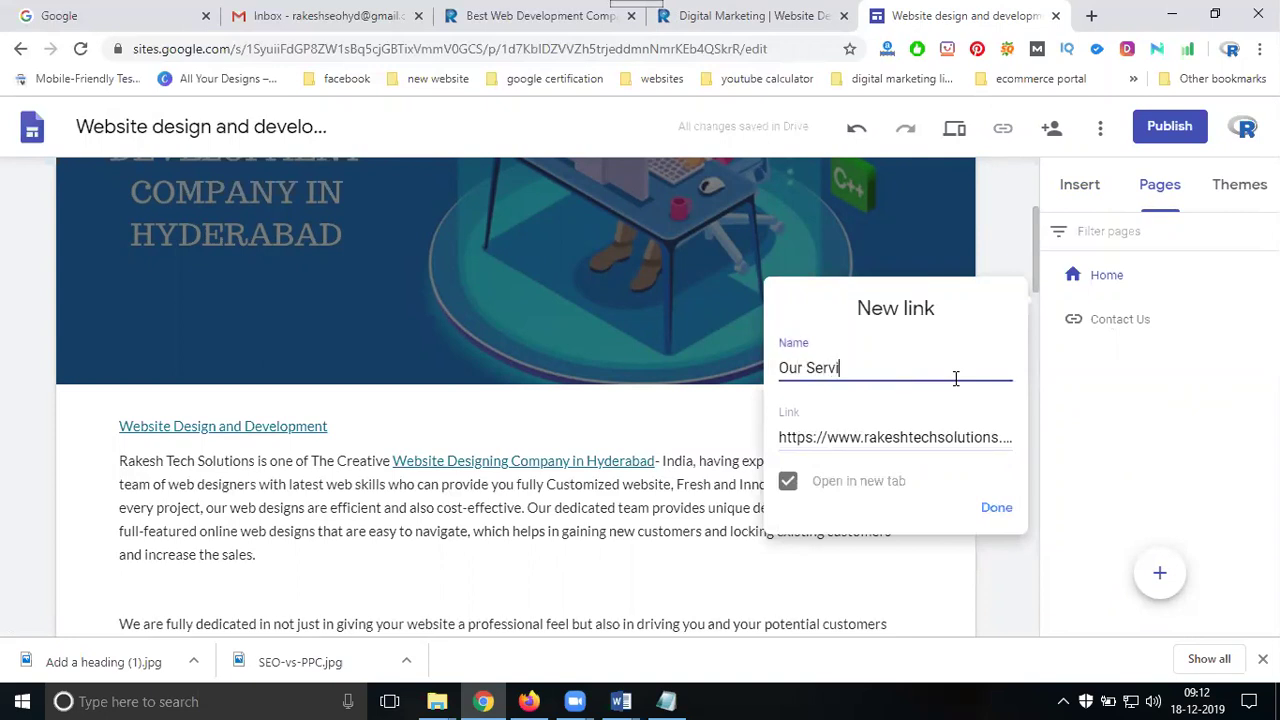
left_click(994, 507)
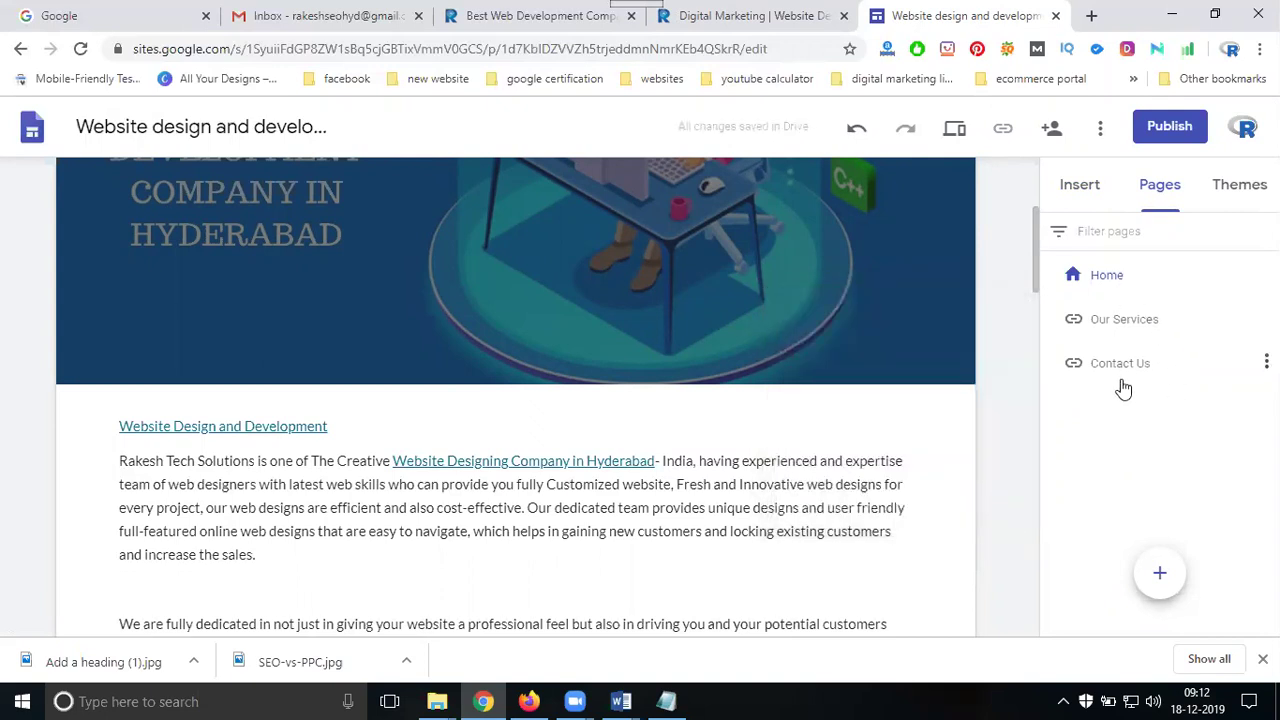
Open the site's publishing settings and replace the suggested web address with "webdesigndevelopment".
mouse_move(932, 267)
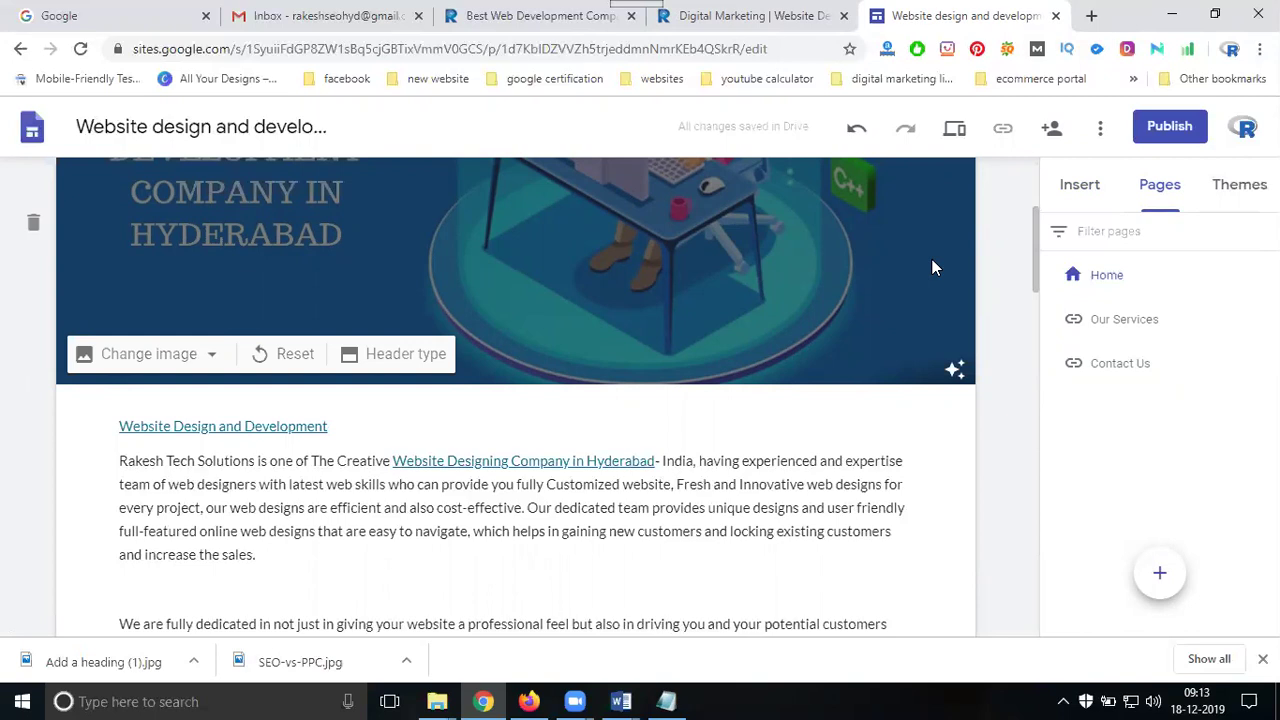
left_click(1168, 130)
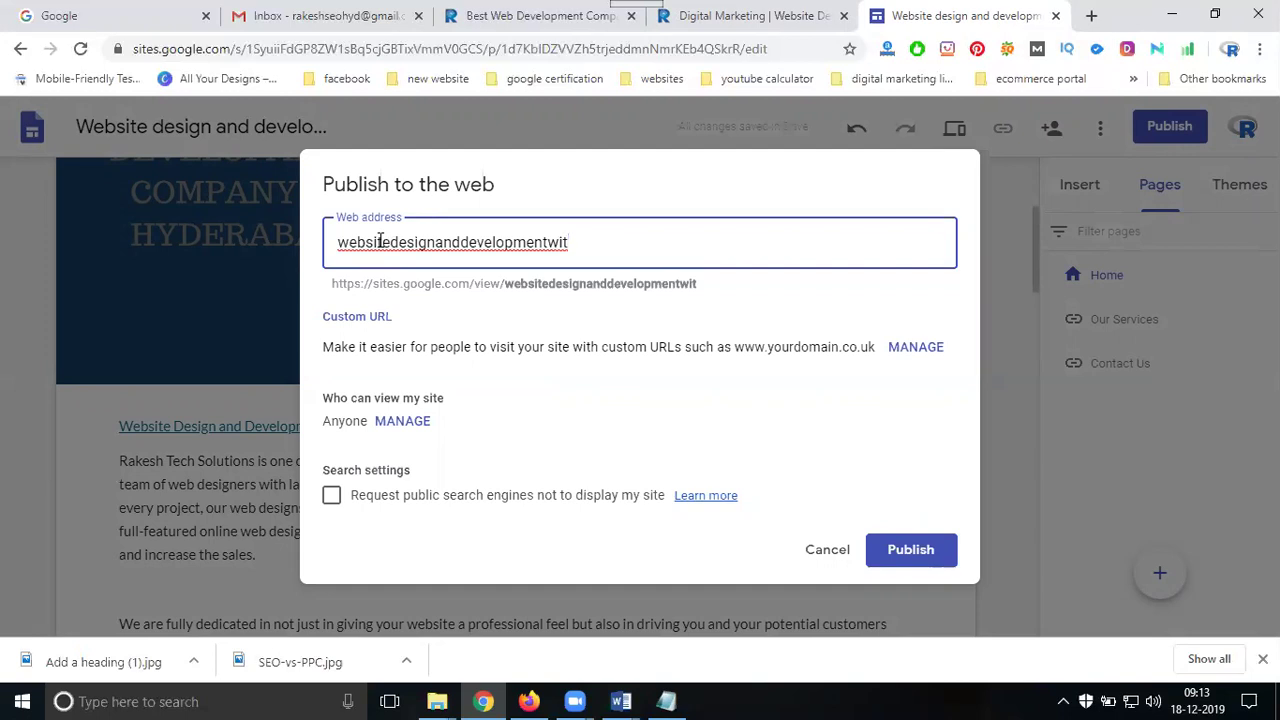
double_click(474, 243)
type("we")
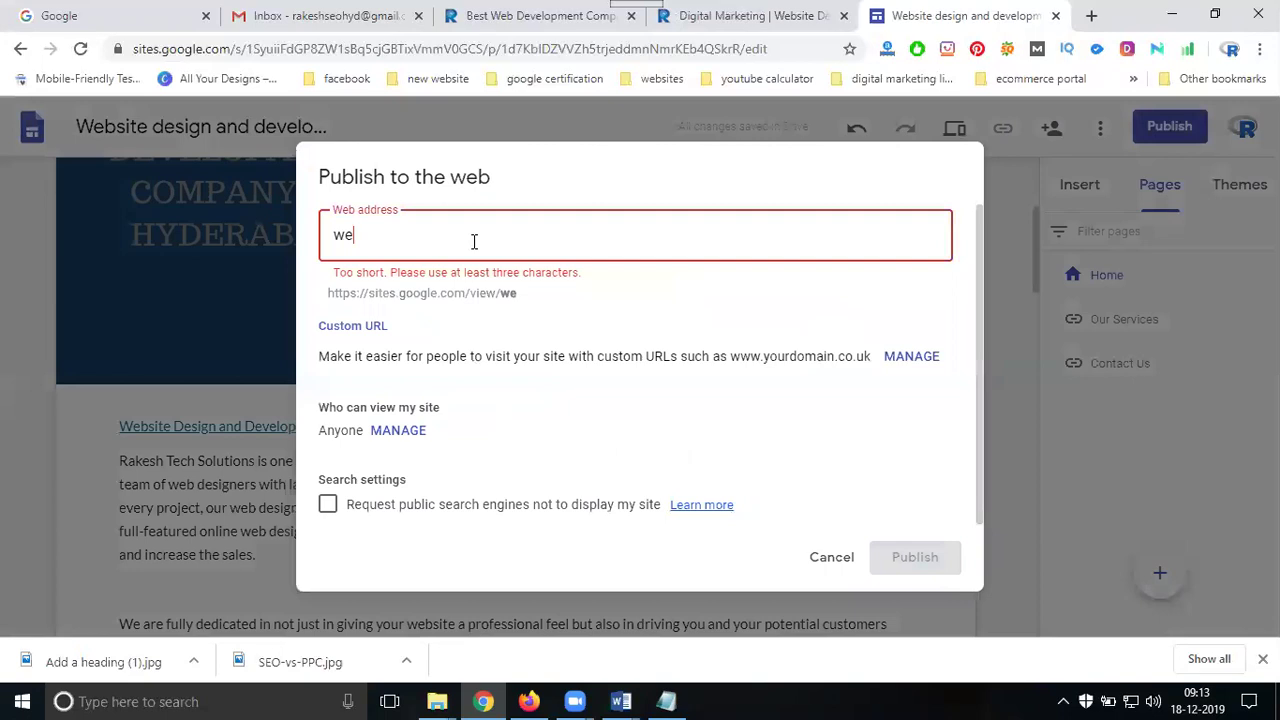
type("bdesignde")
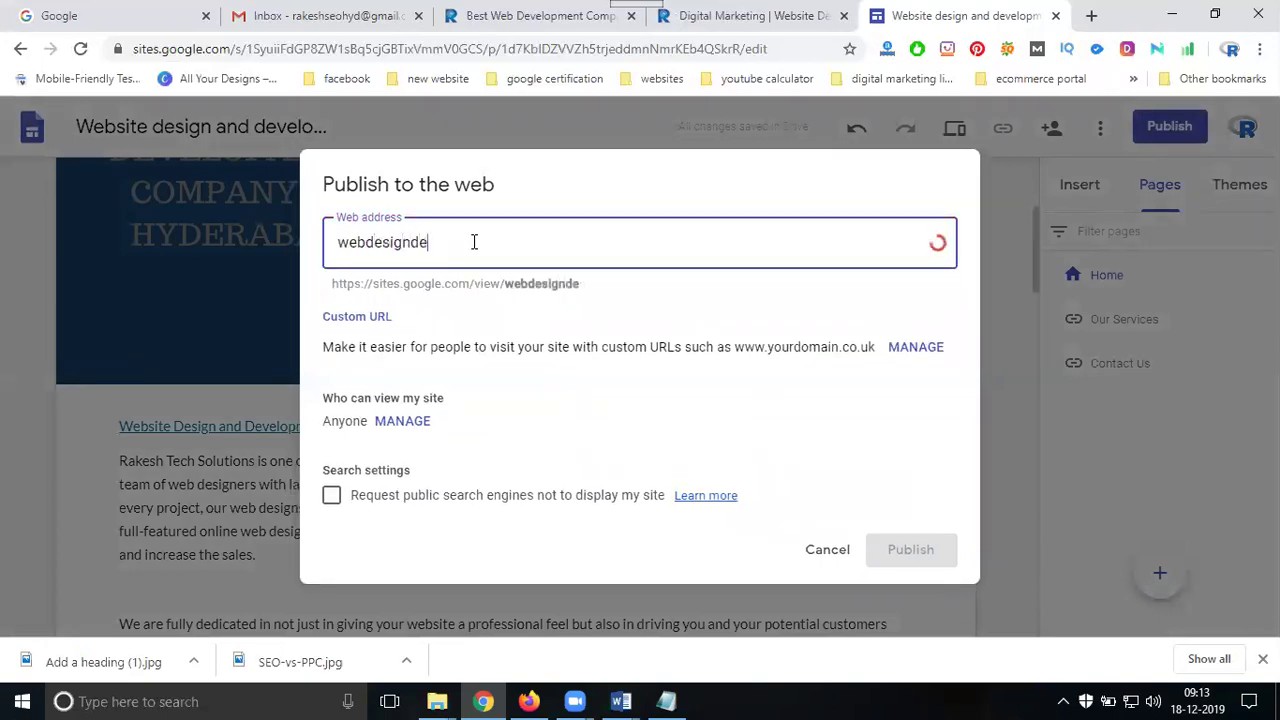
type("velopment")
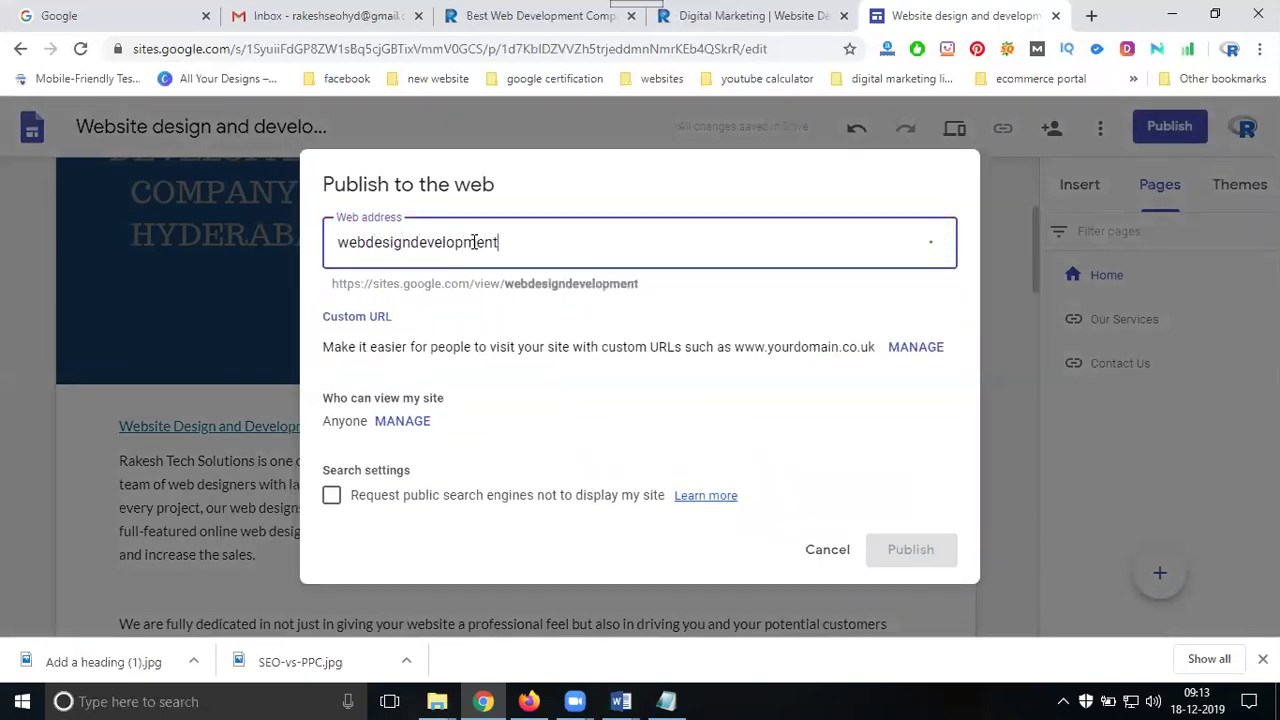
Try extending the web address with "withbestpri" and then with "with", removing each addition again.
type("withbestpri")
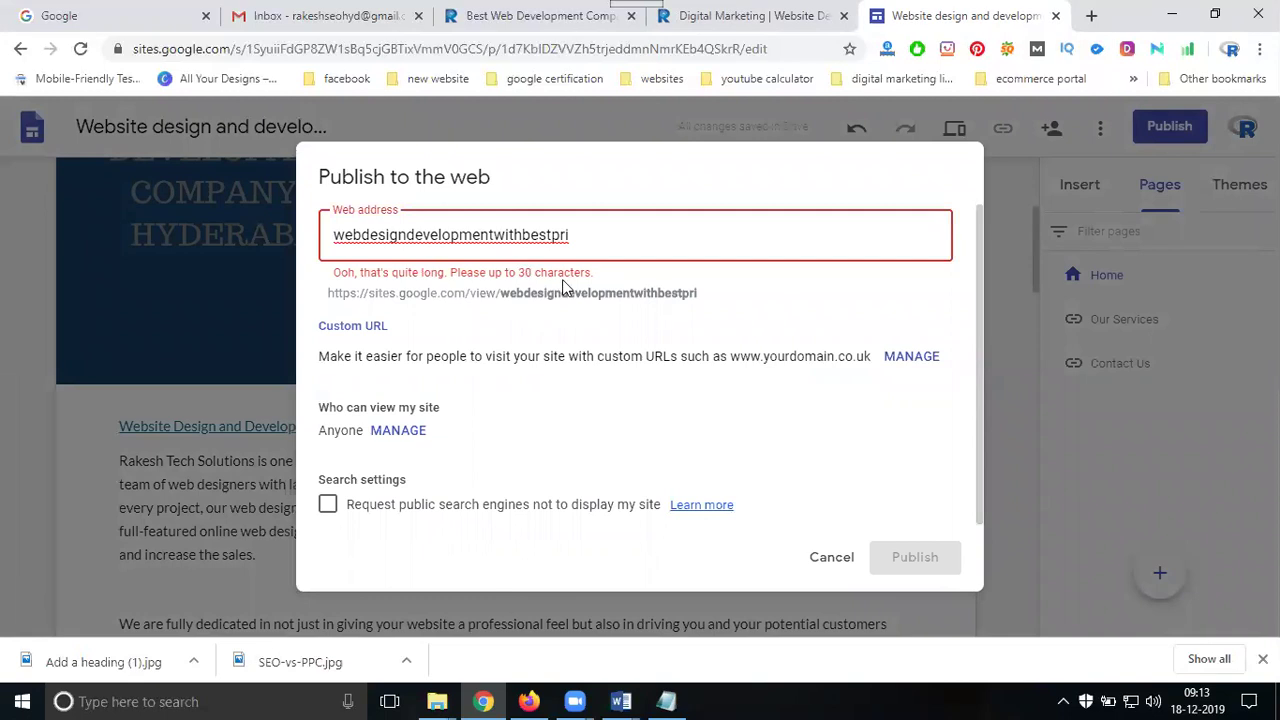
key("BackSpace")
key("BackSpace")
key("BackSpace")
key("BackSpace")
key("BackSpace")
key("BackSpace")
key("BackSpace")
key("BackSpace")
key("BackSpace")
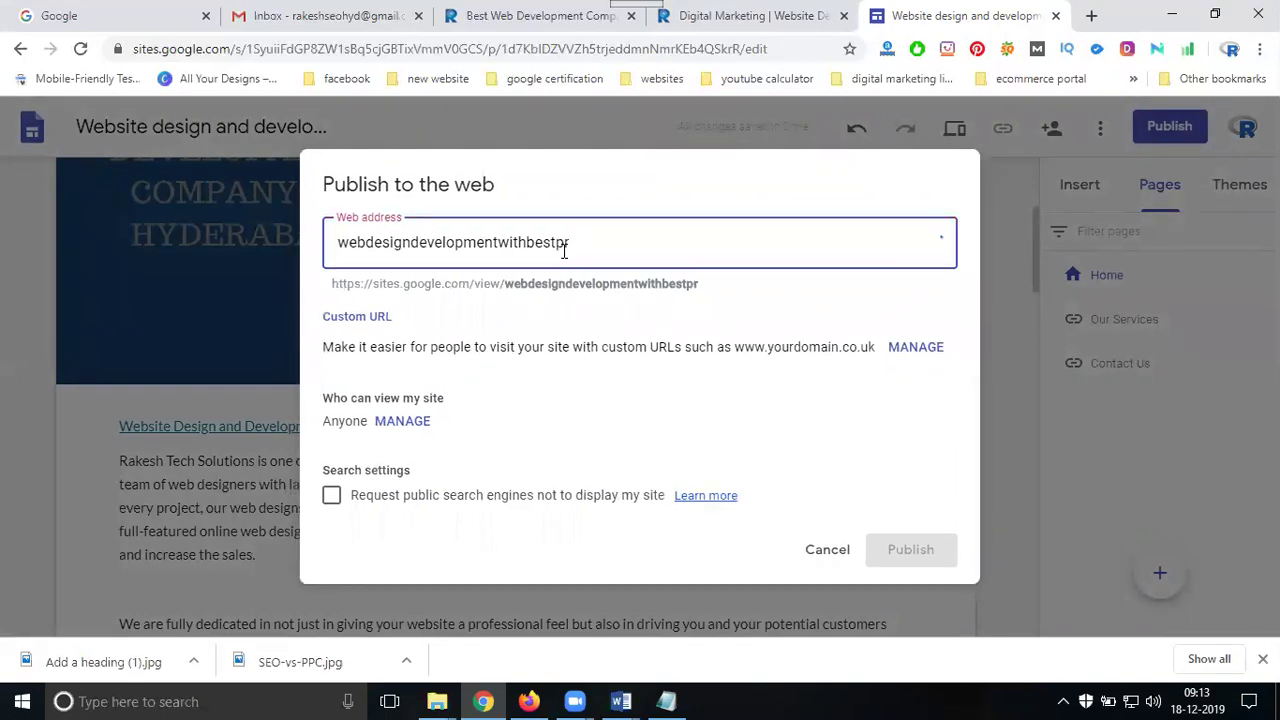
key("BackSpace")
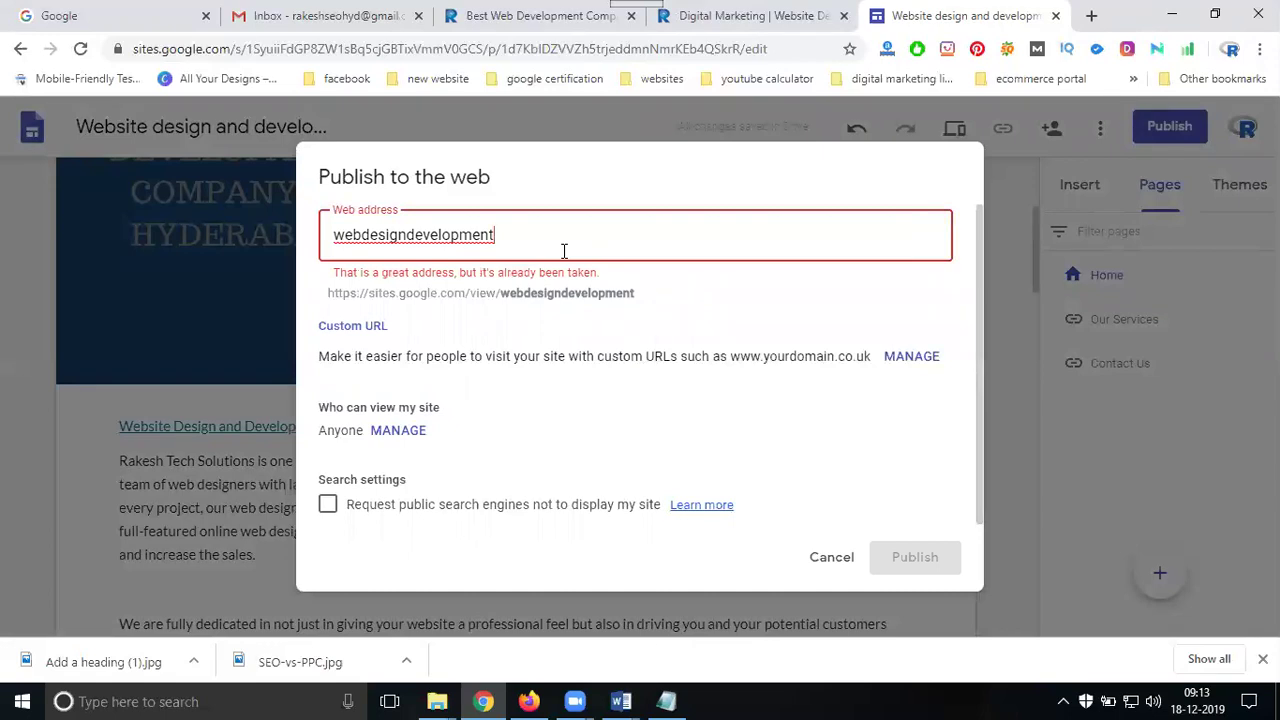
type("wi")
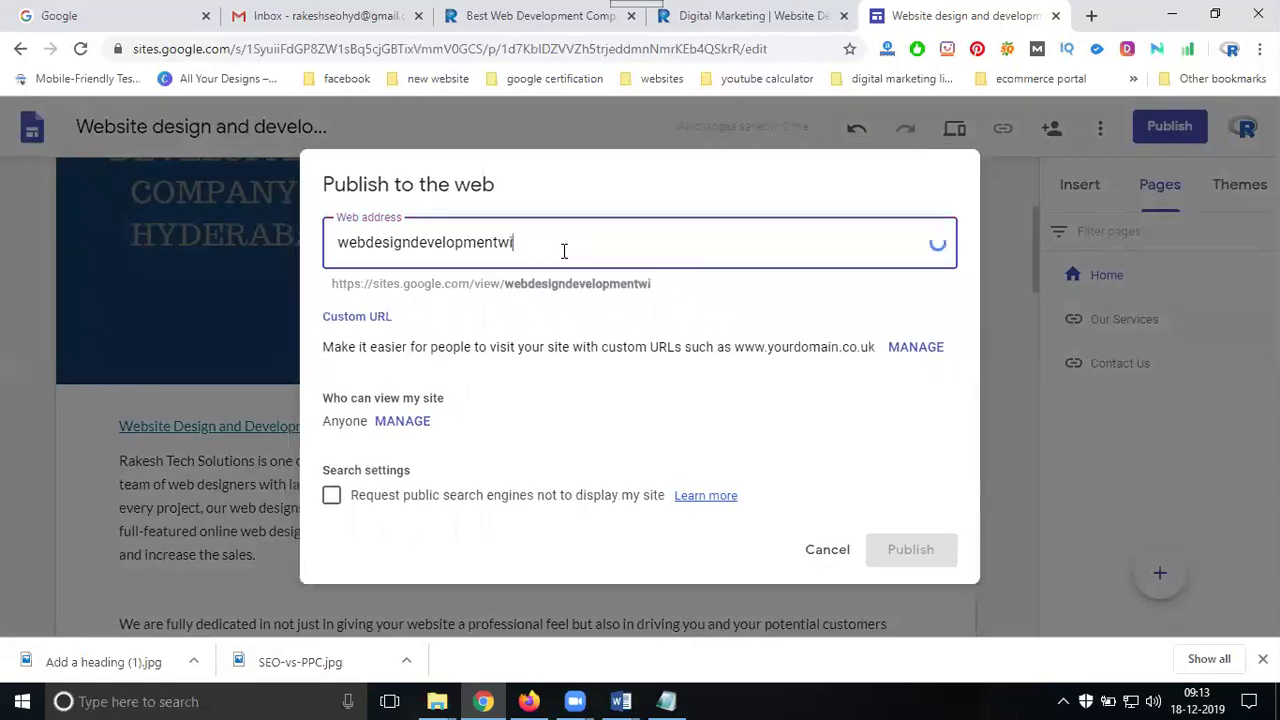
type("th")
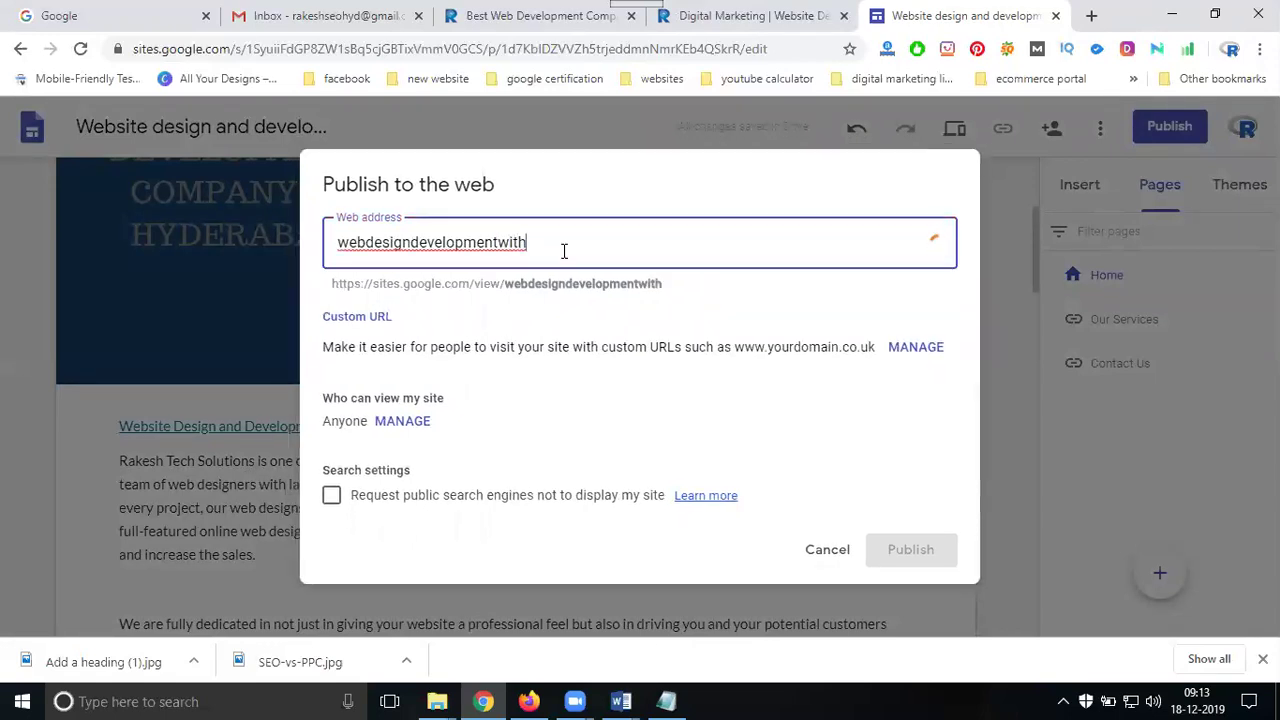
key("BackSpace")
key("BackSpace")
key("BackSpace")
key("BackSpace")
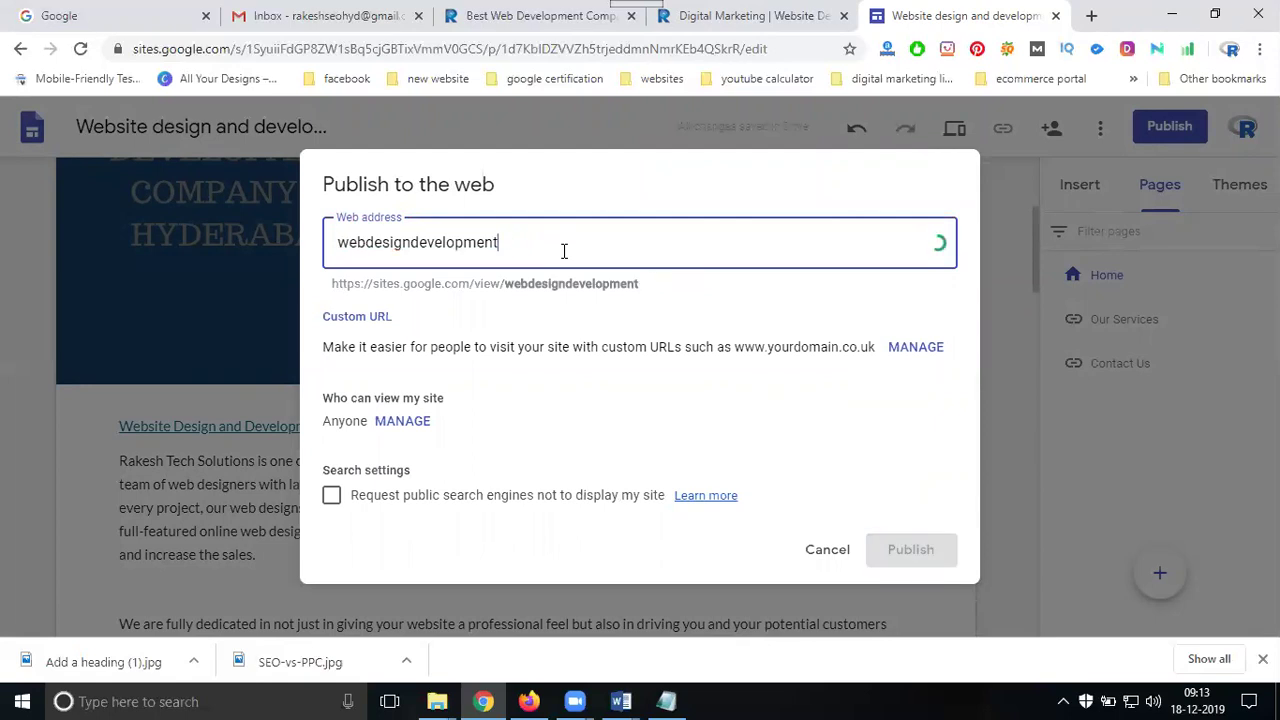
Complete the web address as "webdesigndevelopmentbestprice" and publish the site.
type("bestprice")
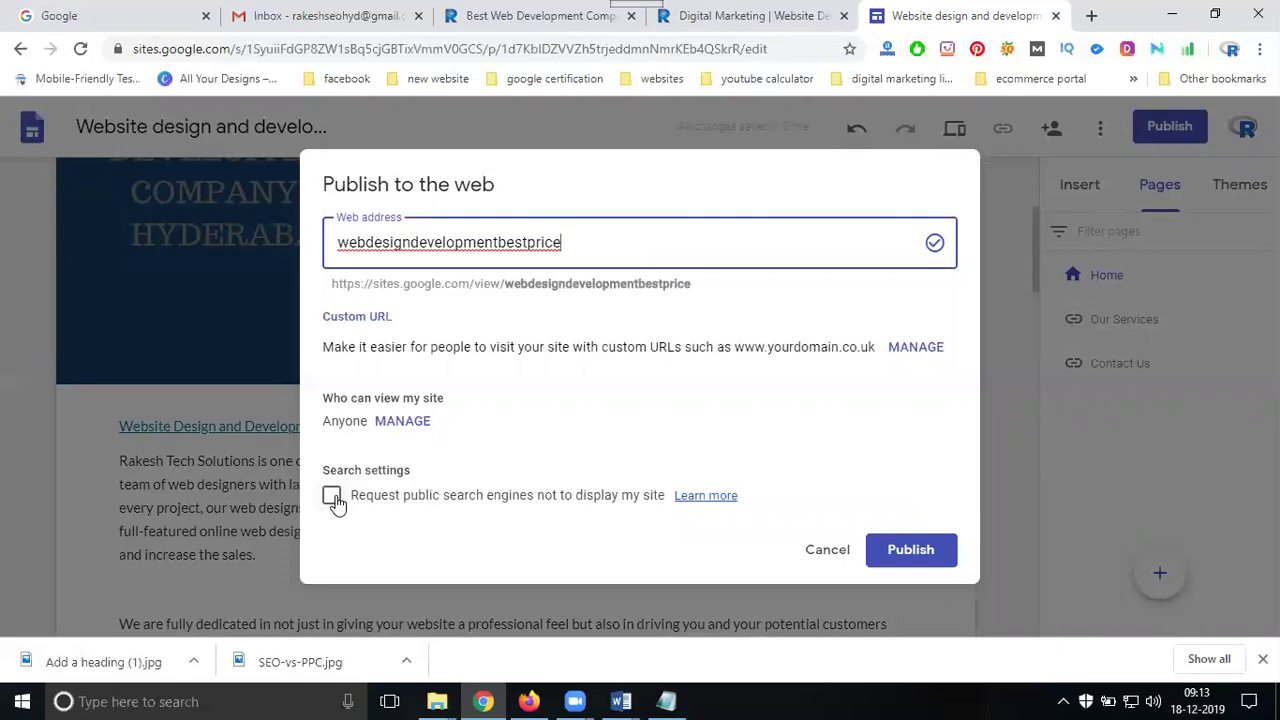
left_click(885, 549)
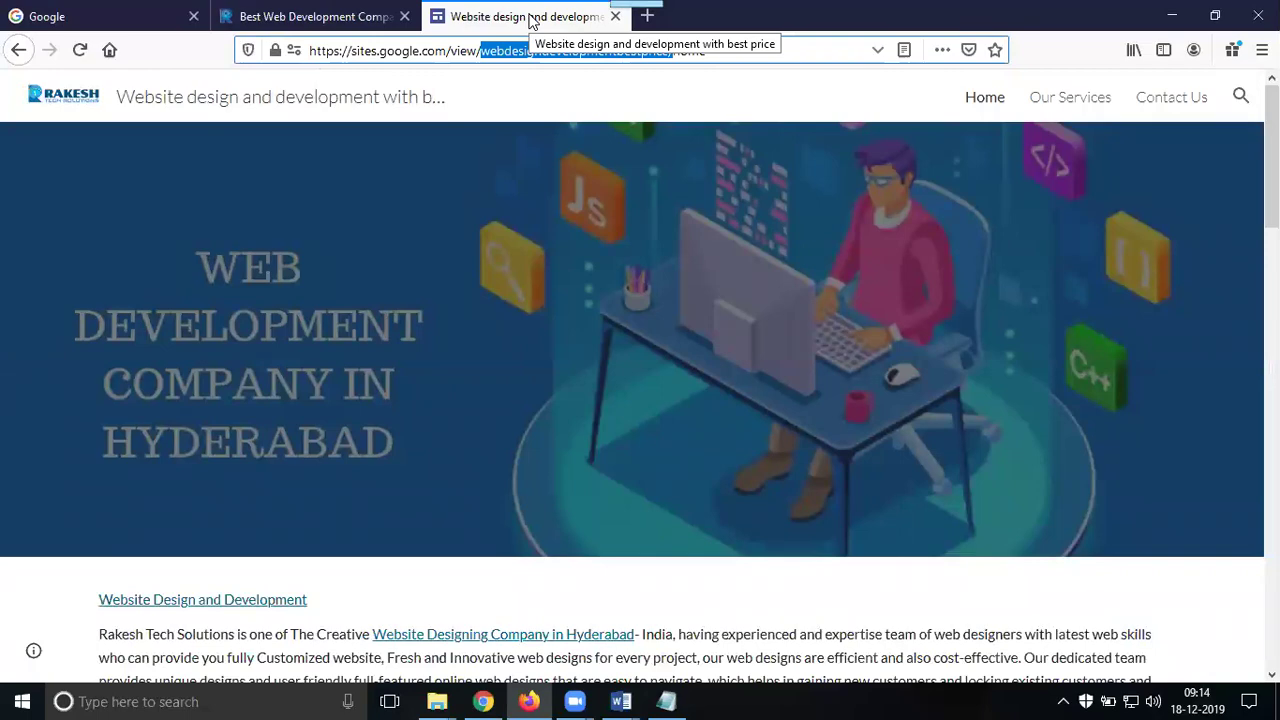
Look through the published home page in Firefox, checking the text below the banner.
scroll(328, 332, "down", 4)
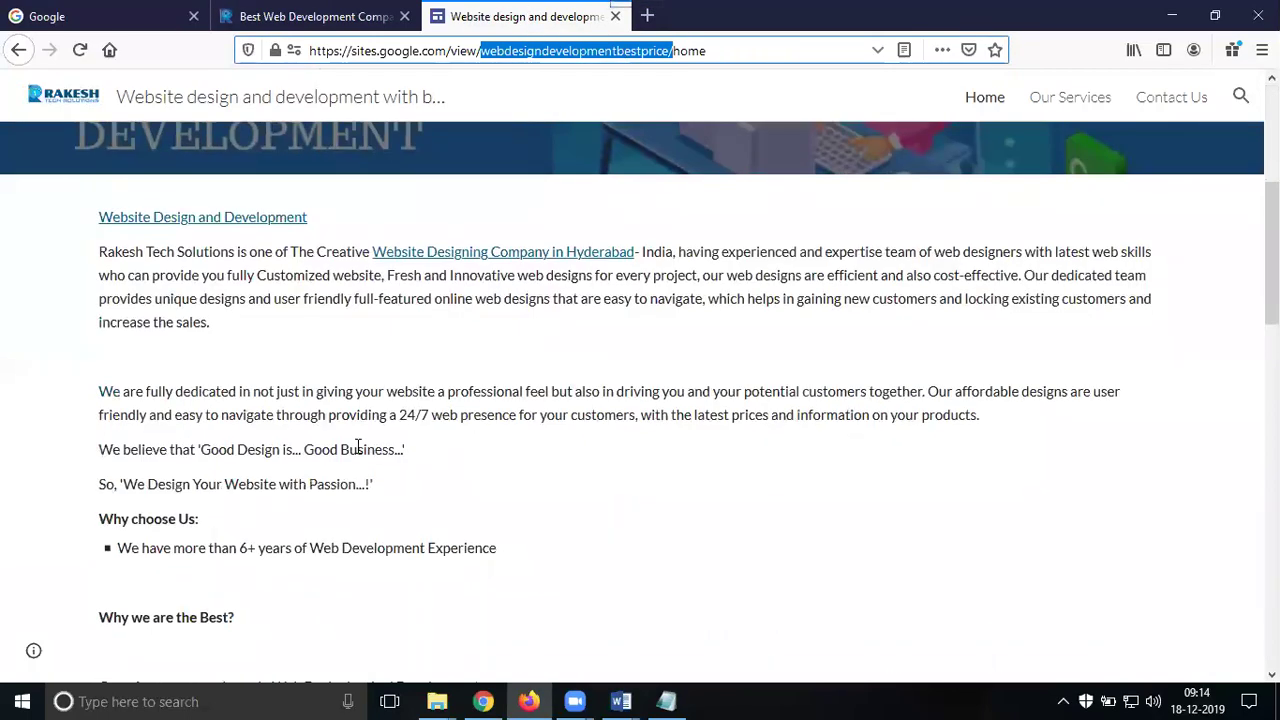
scroll(360, 447, "up", 4)
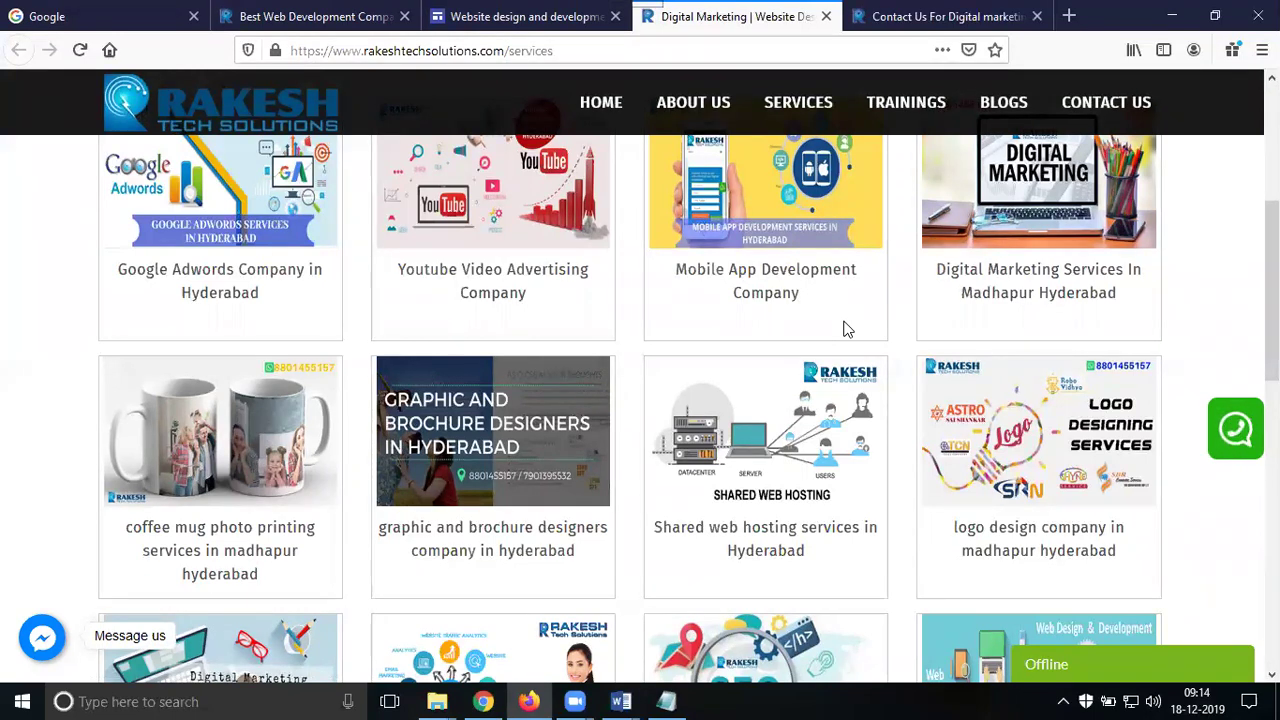
Switch to Chrome and search the web for "google bookmarks" in a new tab.
left_click(488, 700)
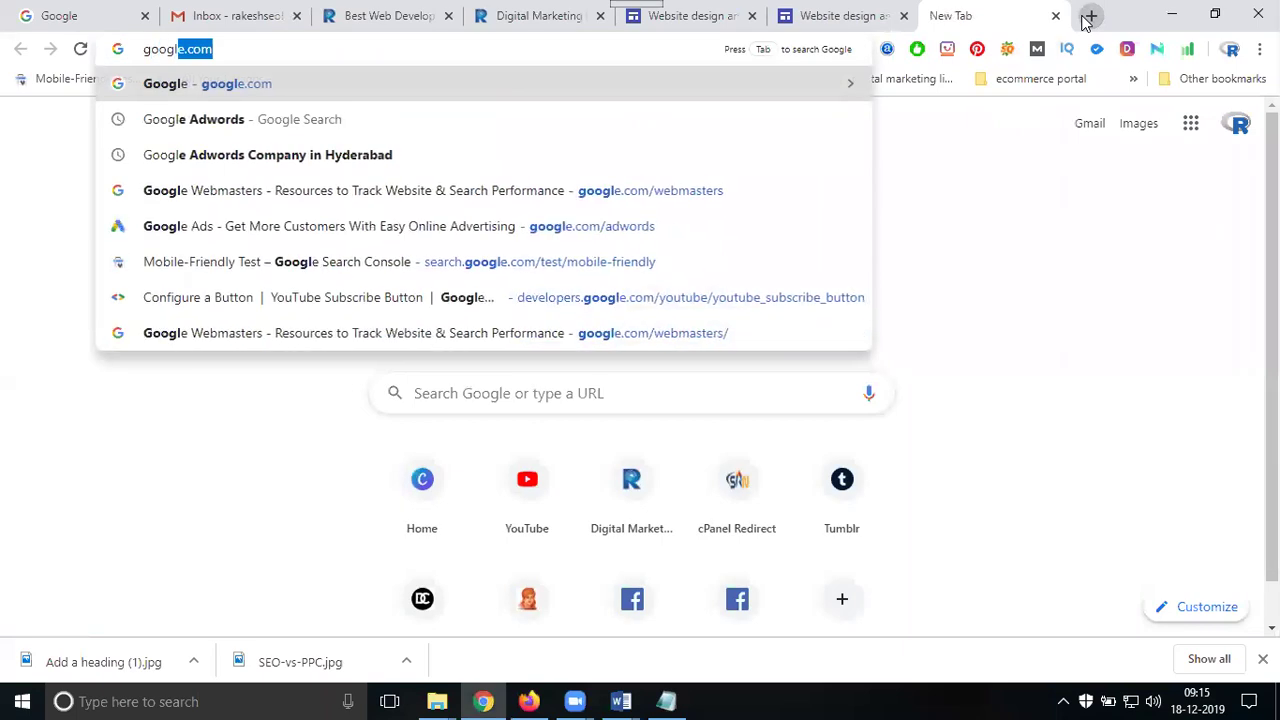
type("bookmarks")
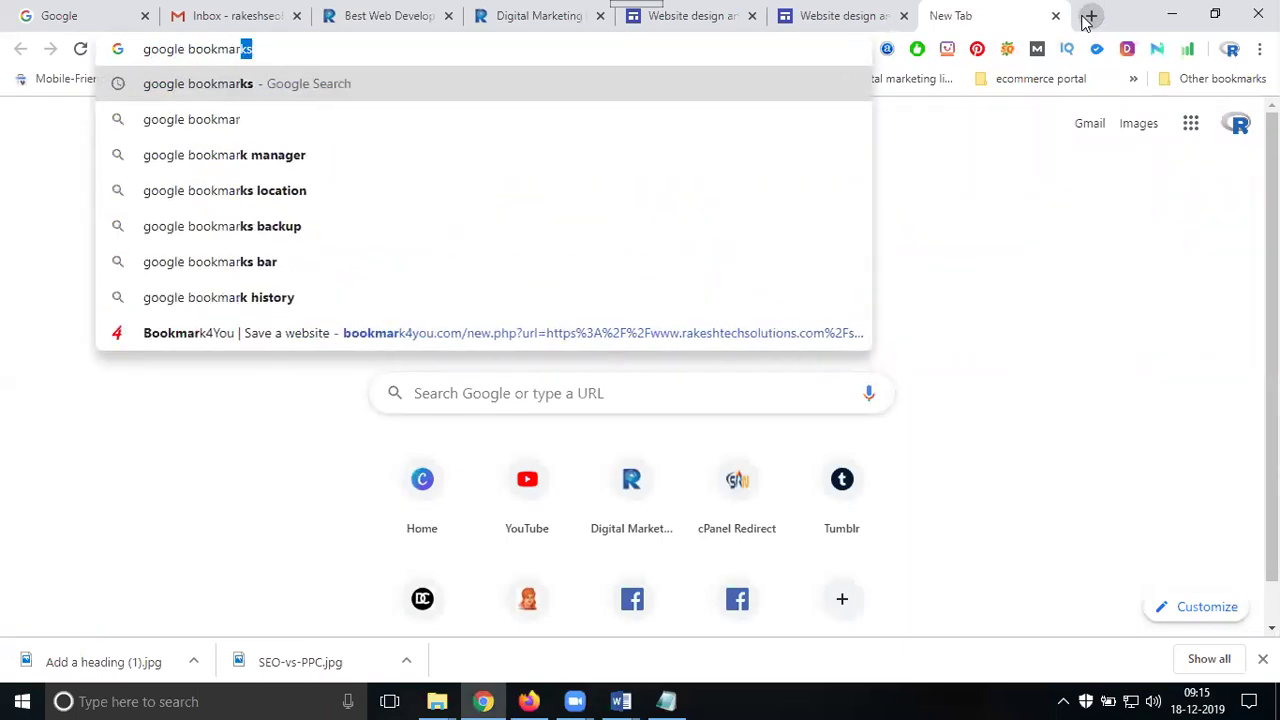
key("Return")
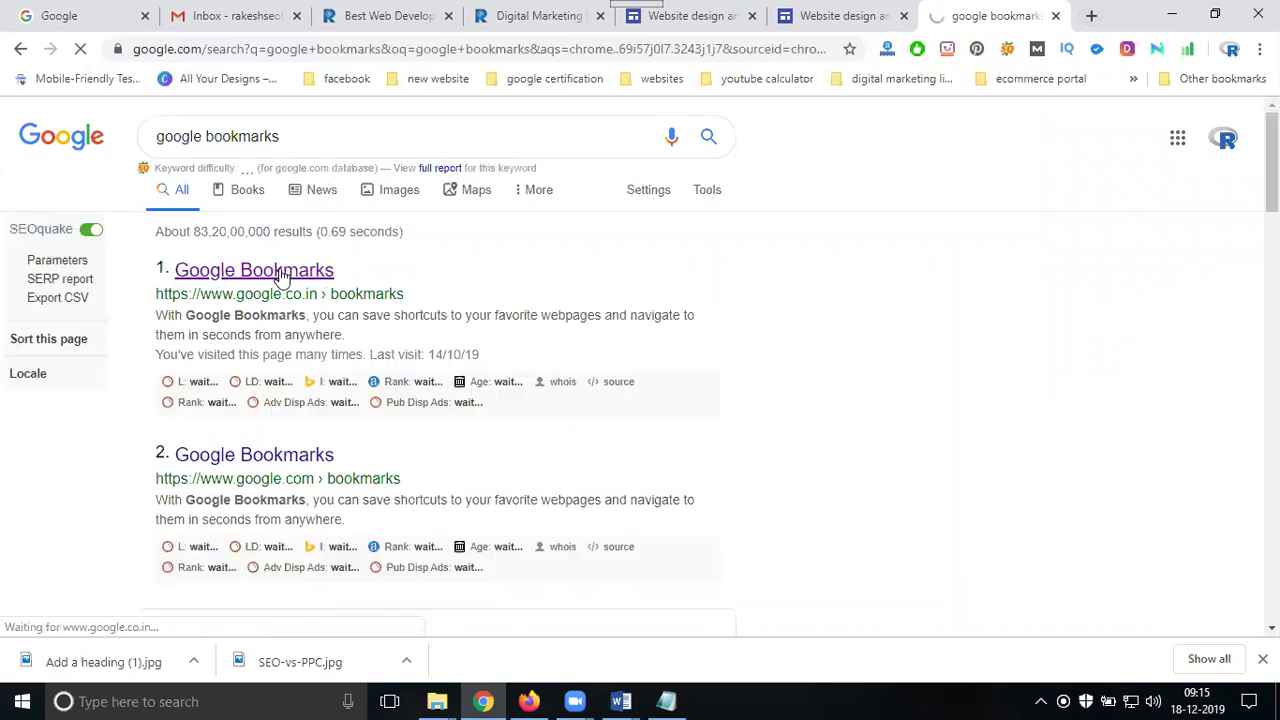
Open the first Google Bookmarks result and verify the account by submitting its saved password.
left_click(280, 277)
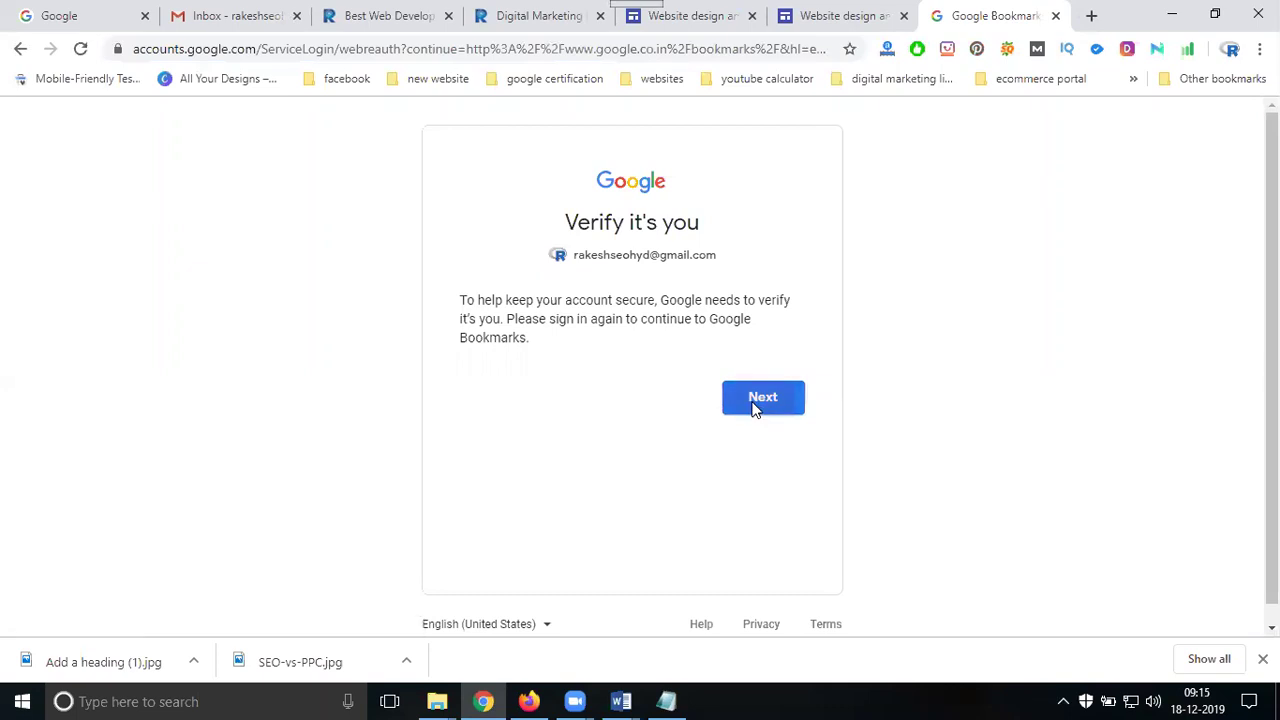
left_click(754, 404)
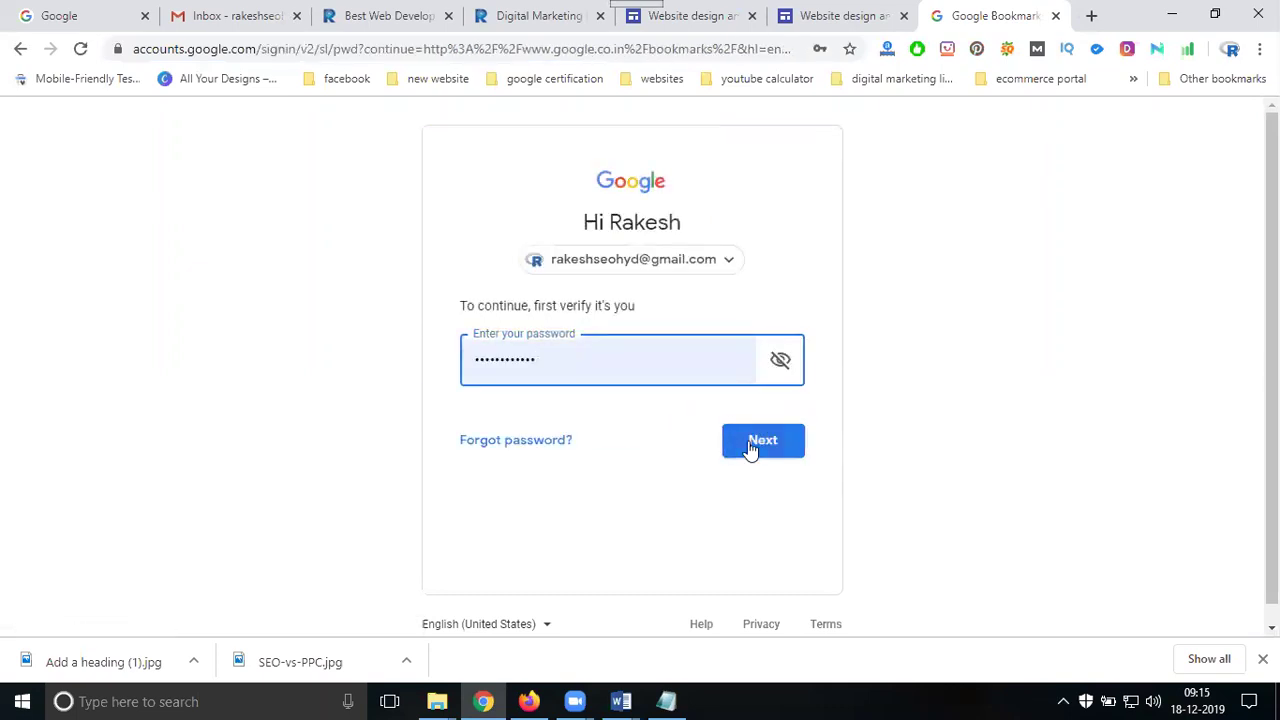
left_click(750, 443)
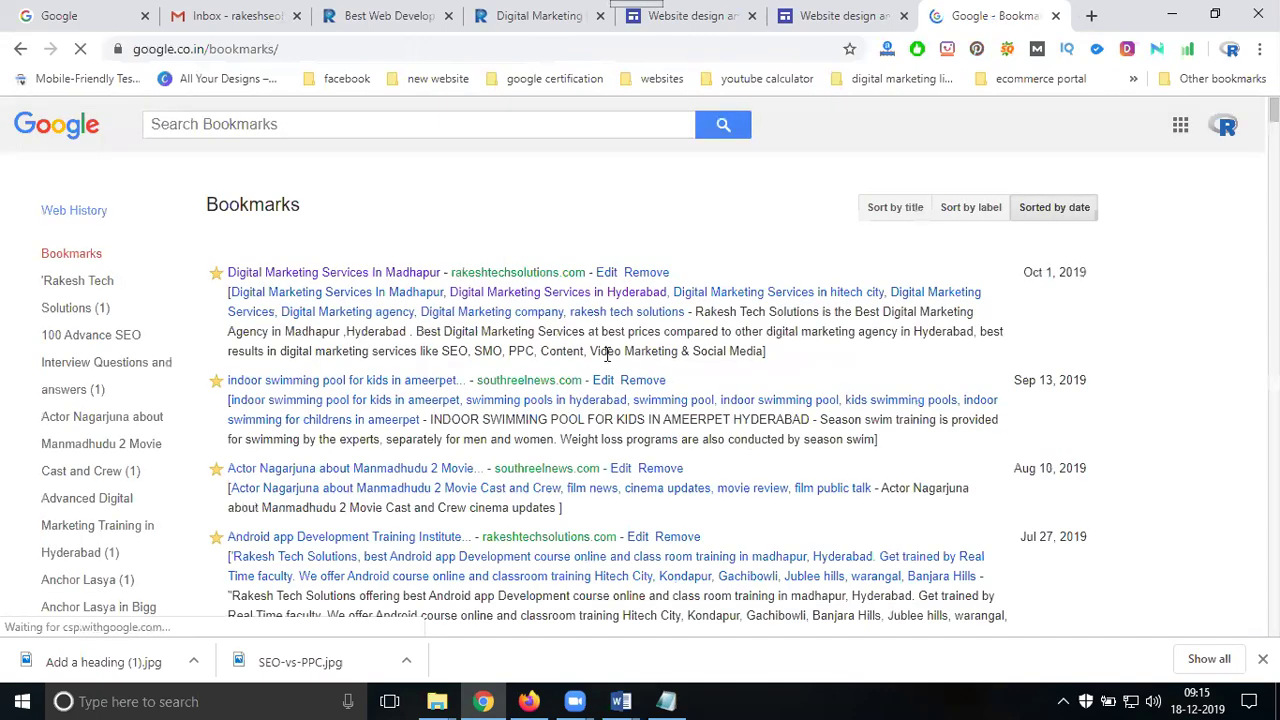
Open the "Google Adwords Company in Hyderabad" service page on the Rakesh Tech Solutions site and copy its web address.
left_click(360, 16)
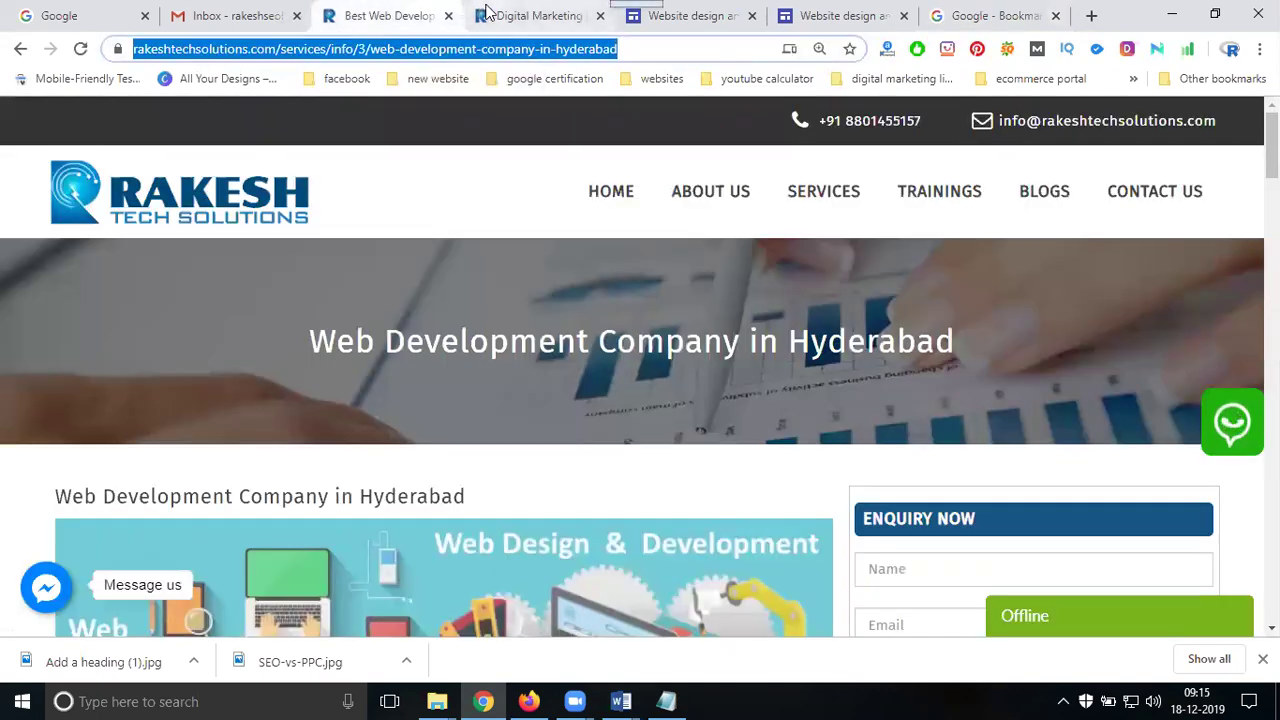
left_click(525, 16)
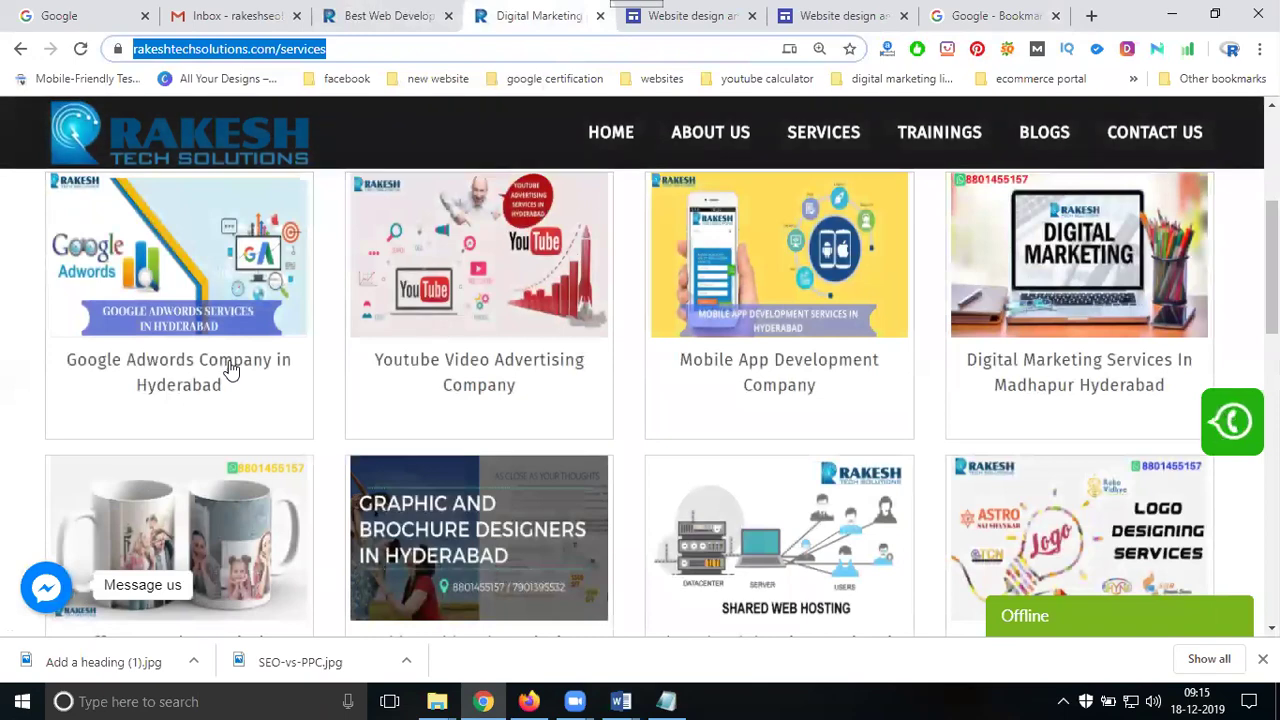
left_click(229, 368)
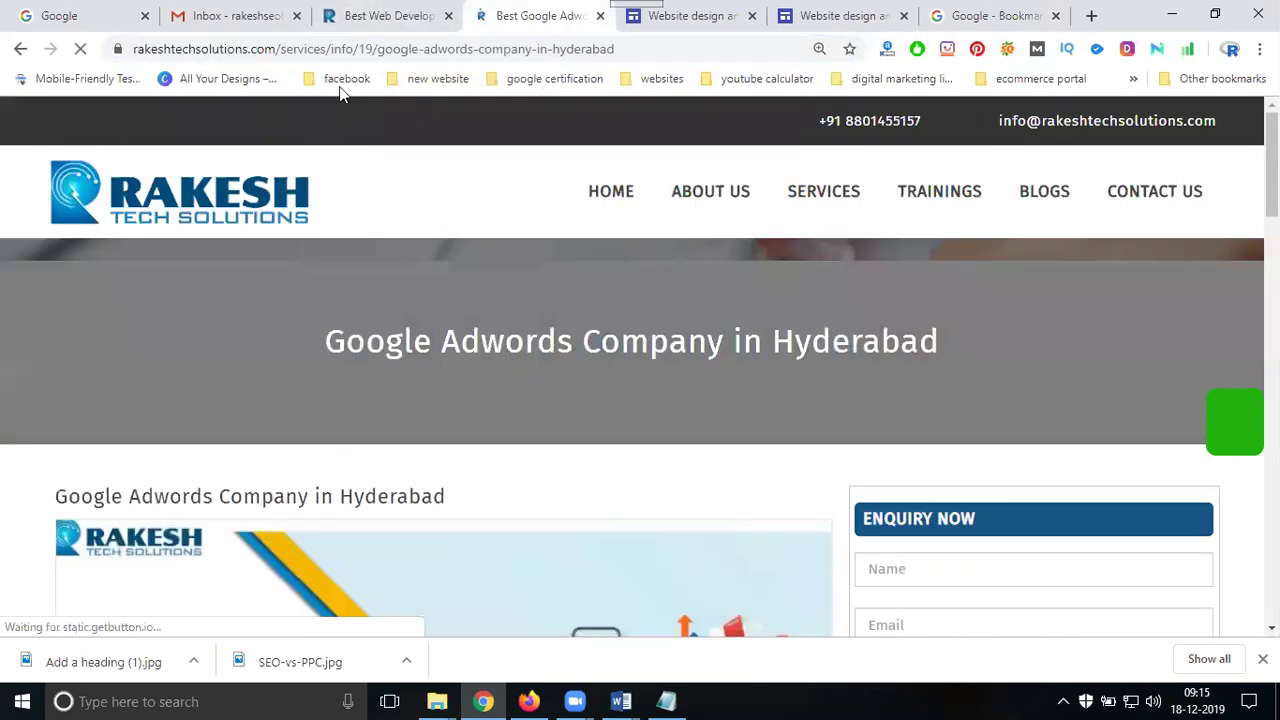
left_click(355, 50)
key("ctrl+c")
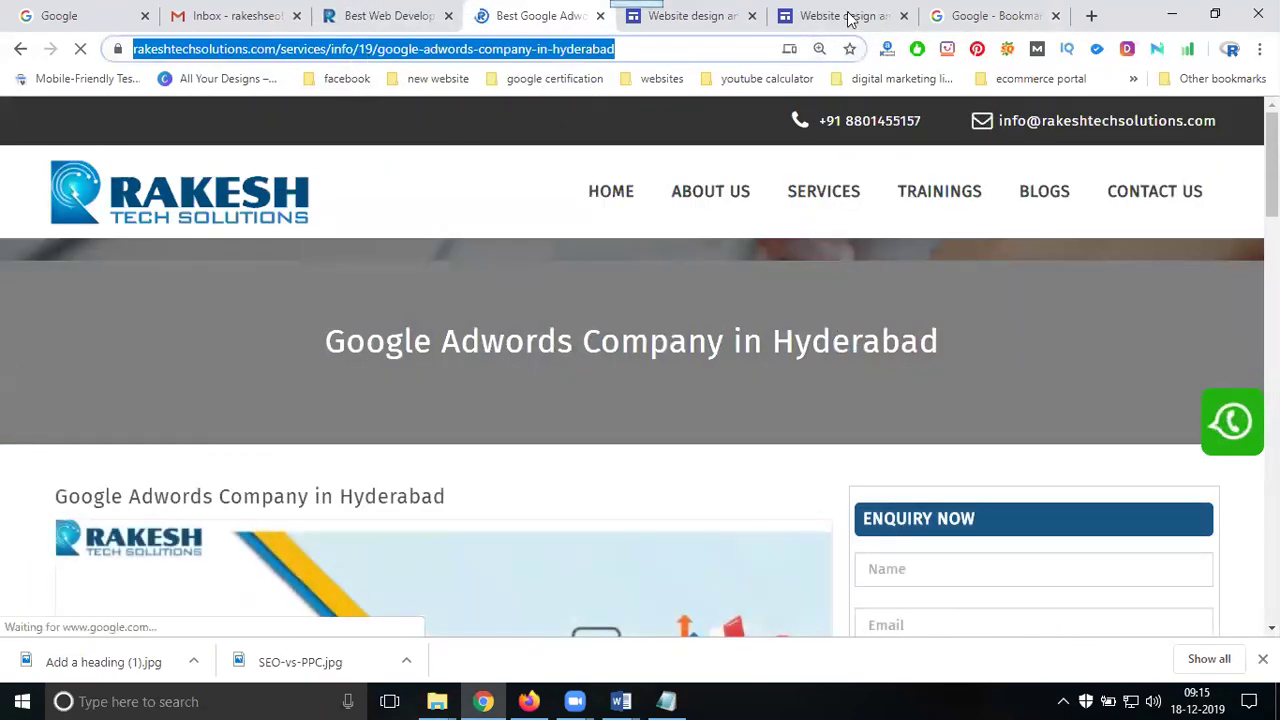
Start adding a new bookmark in Google Bookmarks and paste the copied service page address as its location.
left_click(975, 20)
scroll(177, 363, "down", 10)
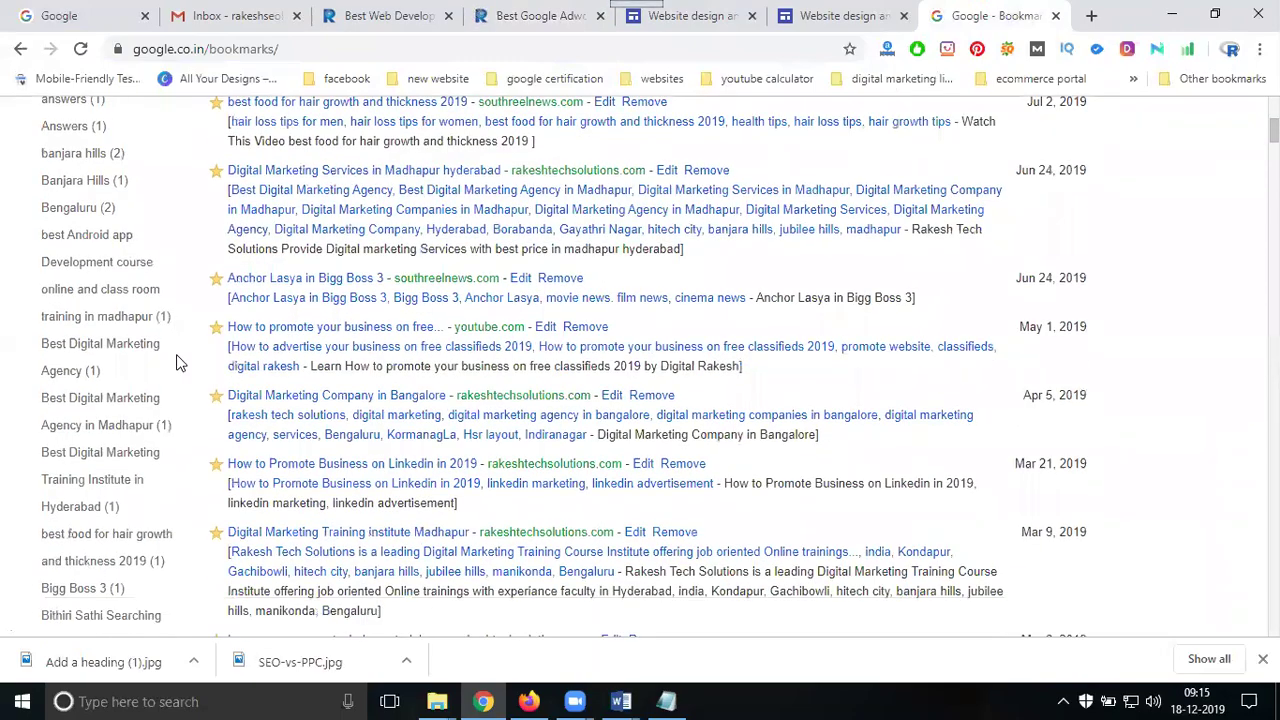
scroll(177, 370, "down", 15)
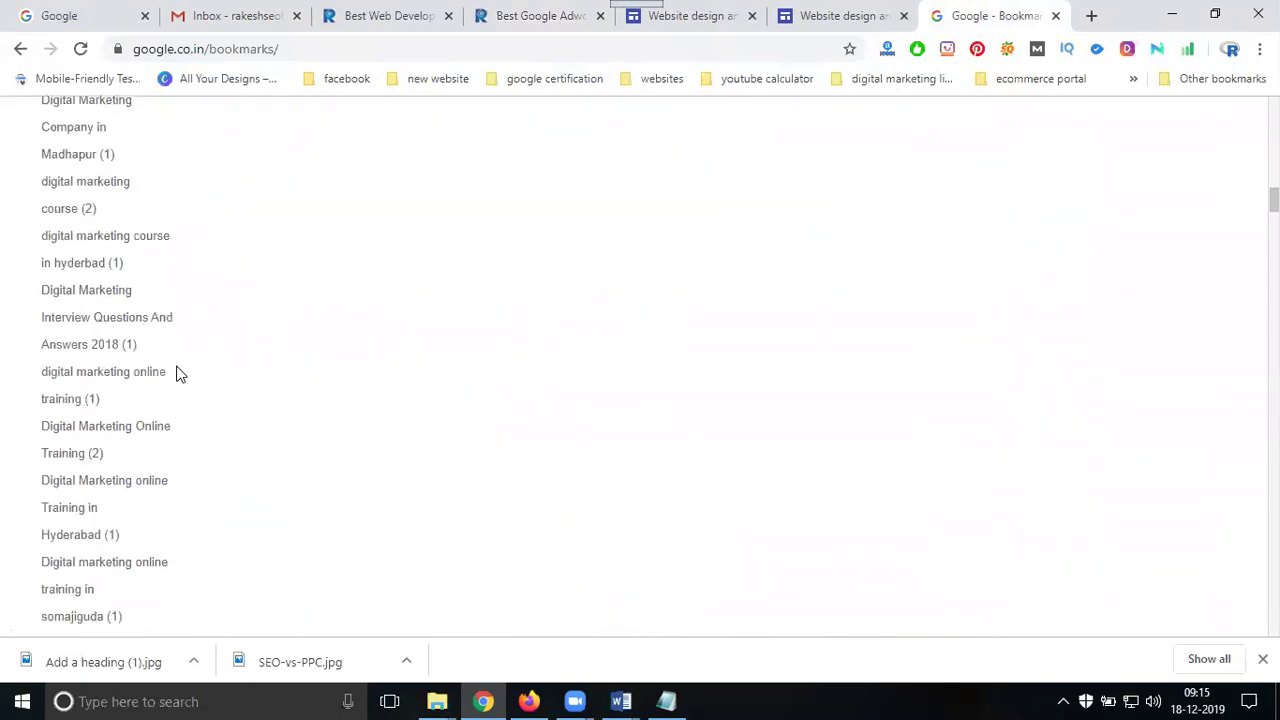
scroll(120, 477, "down", 12)
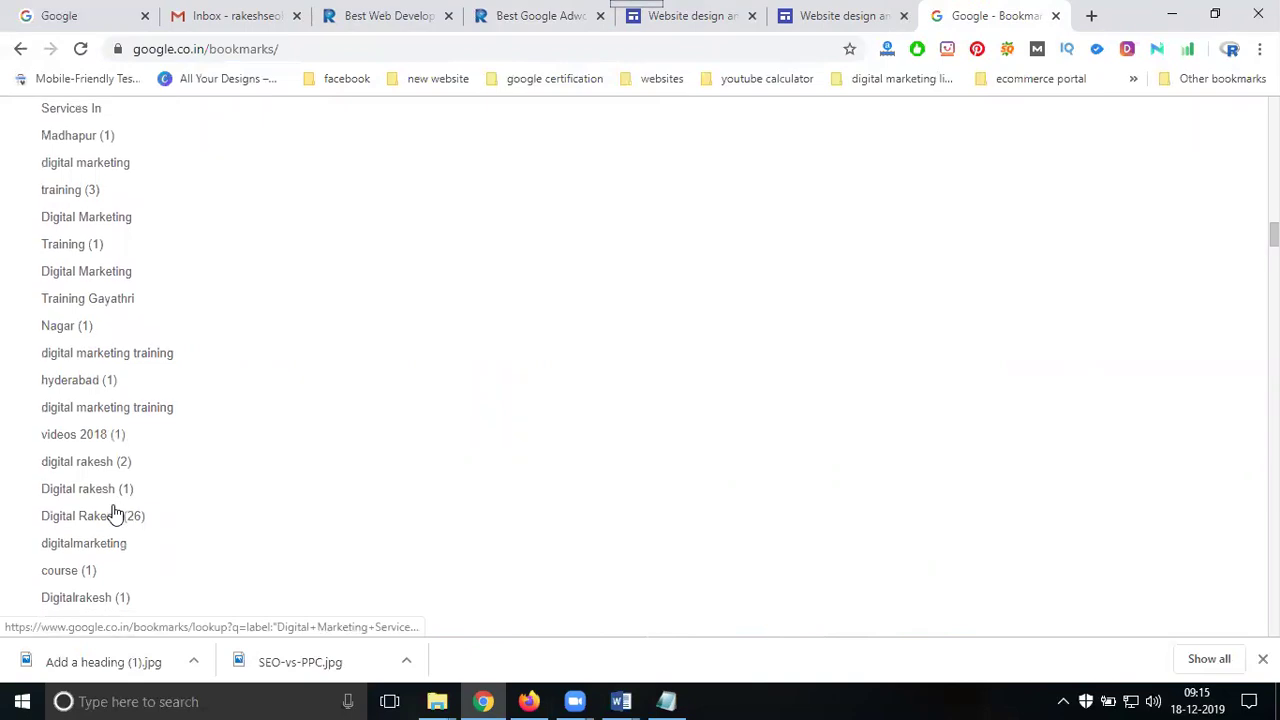
scroll(113, 517, "down", 10)
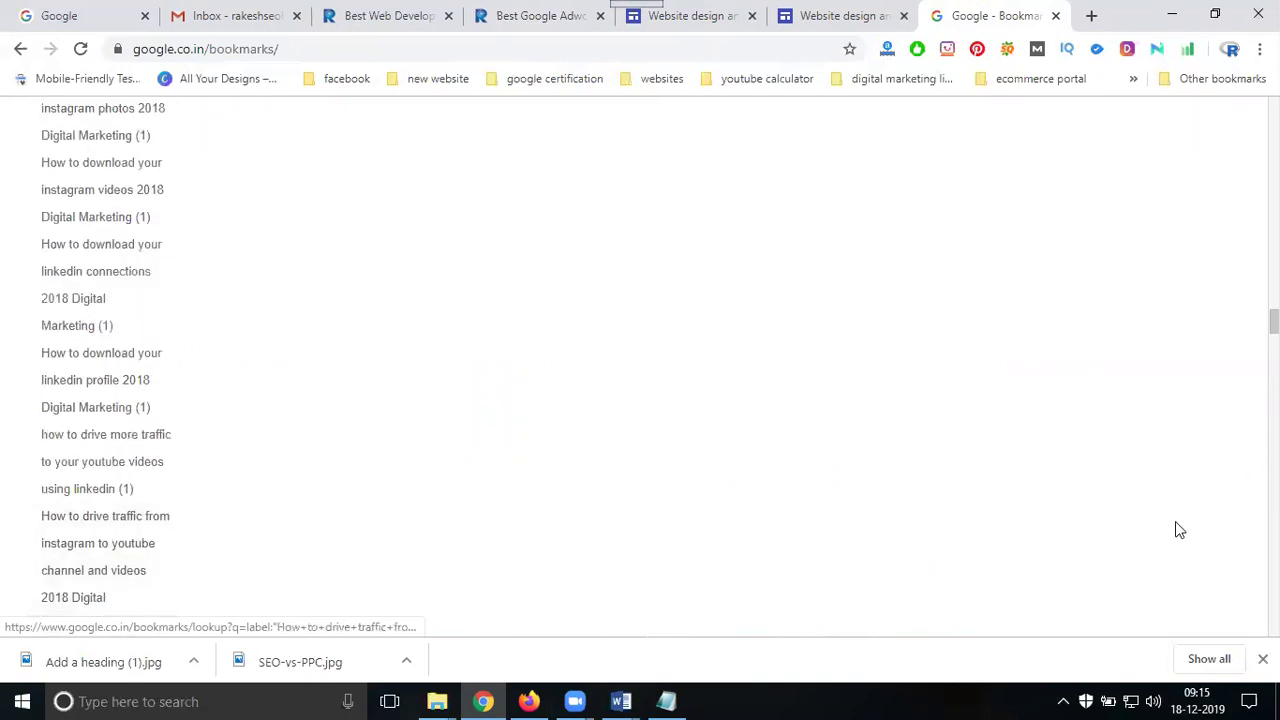
left_click_drag(1273, 322, 1273, 610)
scroll(390, 523, "down", 3)
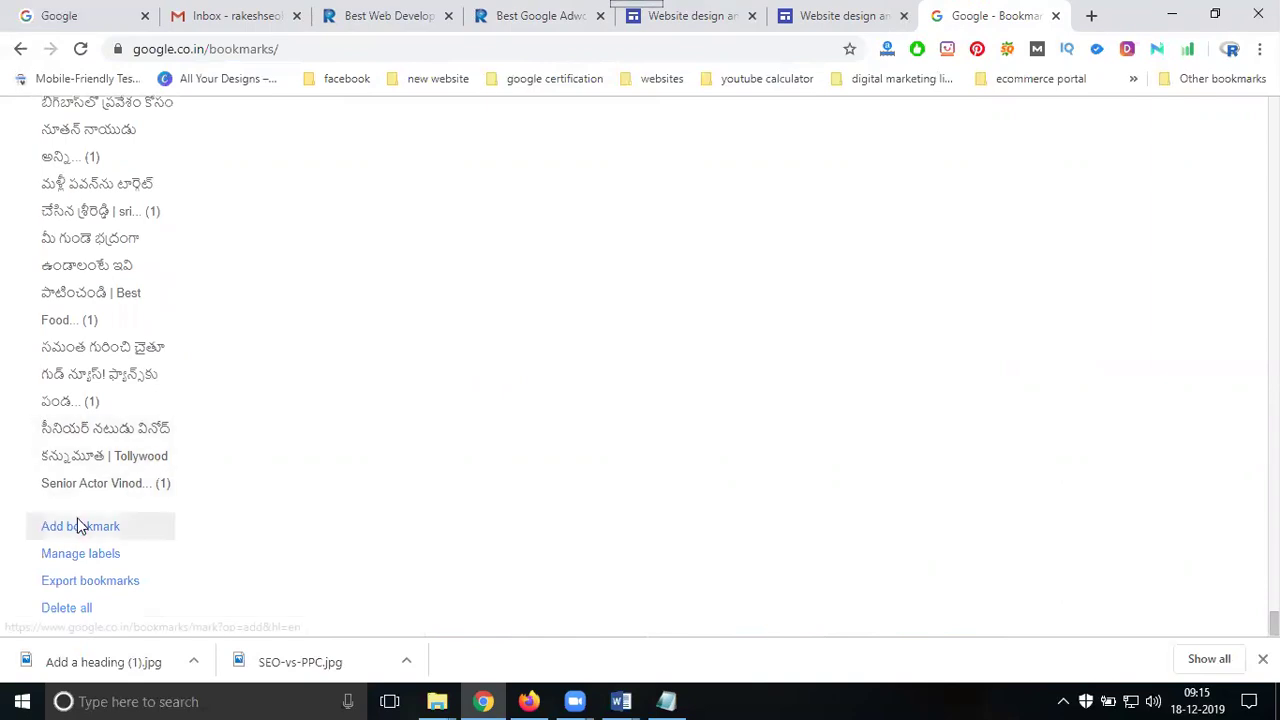
left_click(120, 530)
left_click(397, 294)
key("ctrl+v")
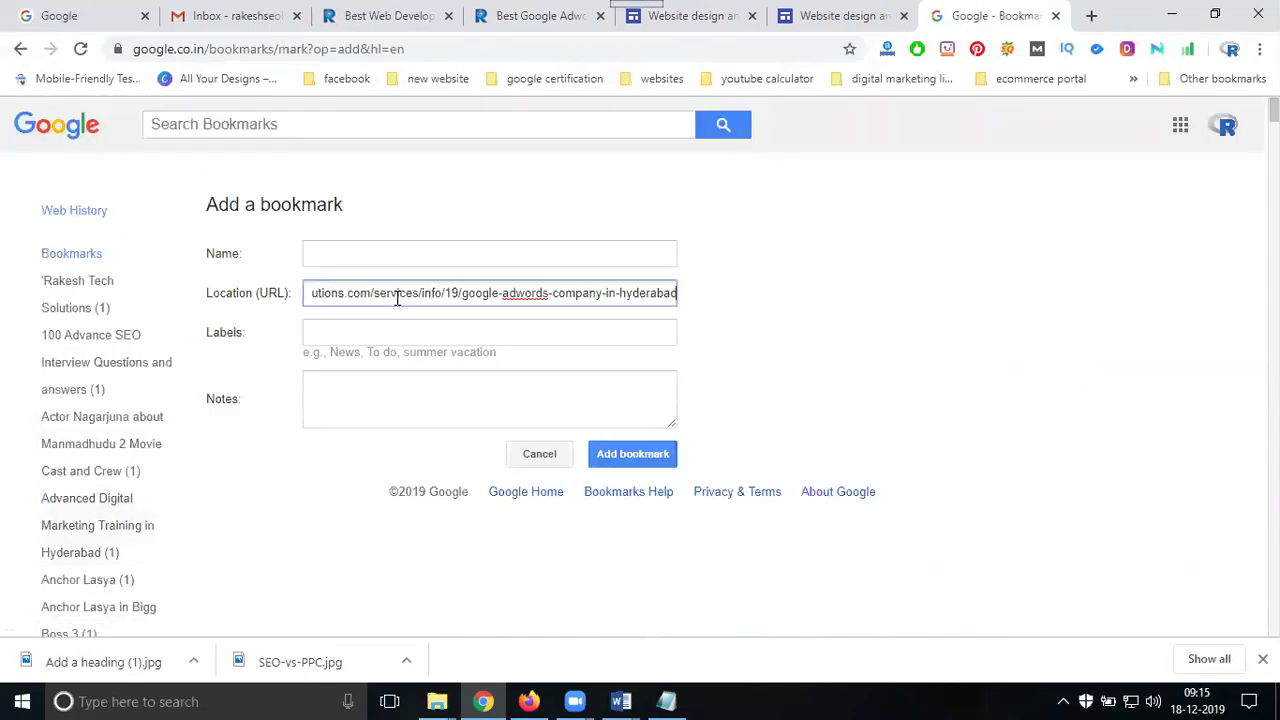
Copy the service page's heading "Google Adwords Company in Hyderabad" and use it as the bookmark's name.
left_click(518, 16)
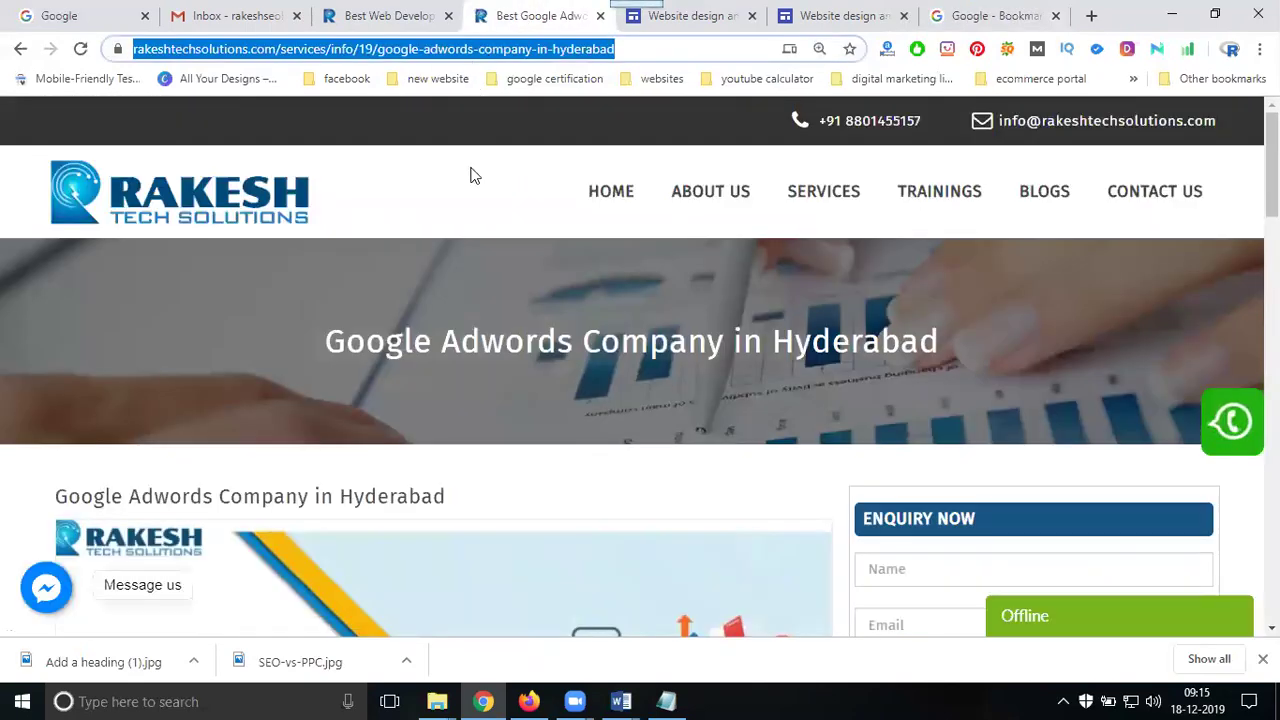
triple_click(349, 486)
key("ctrl+c")
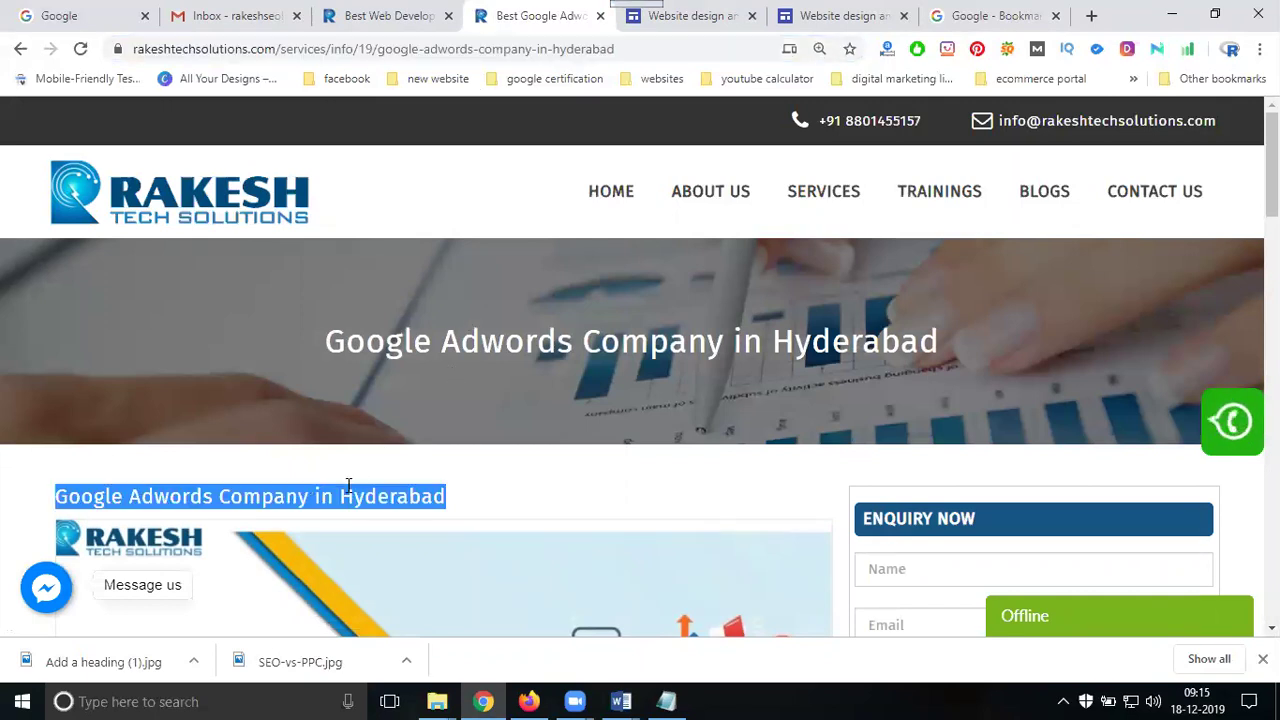
left_click(975, 16)
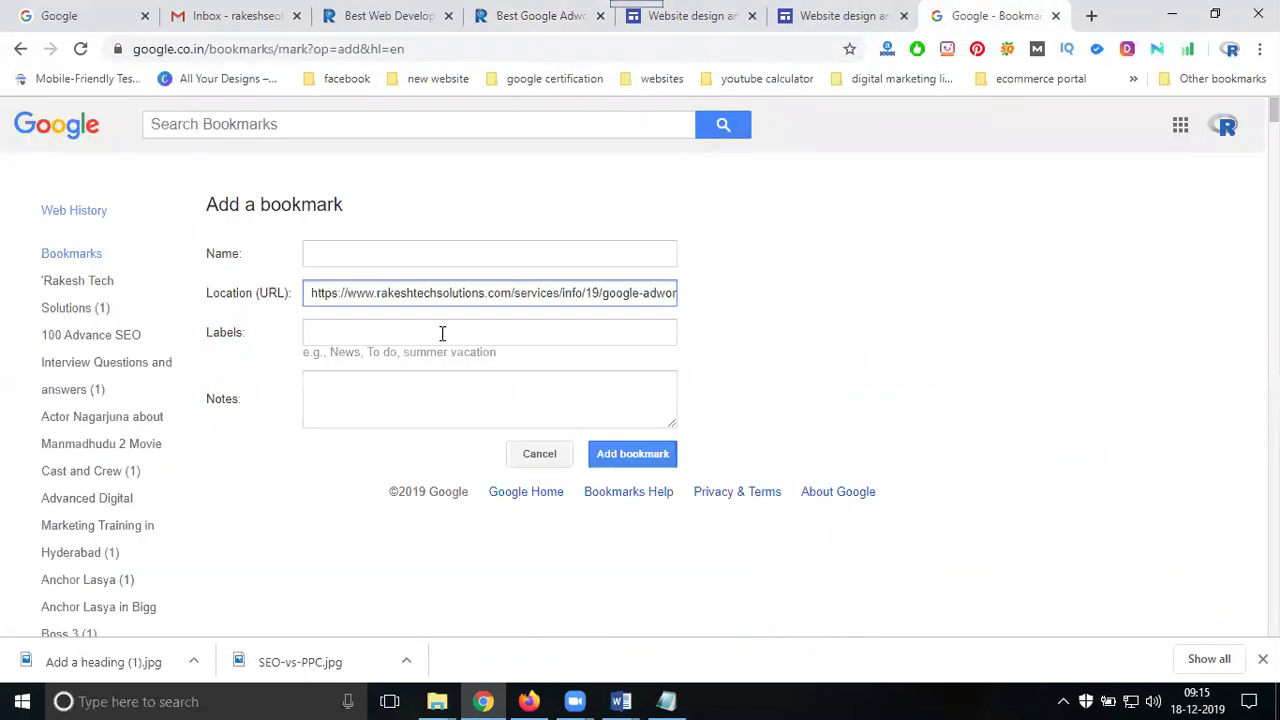
left_click(402, 263)
key("ctrl+v")
Set the bookmark's labels to "Google Adwords Company in Hyderabad, Google Adwords services".
left_click(363, 332)
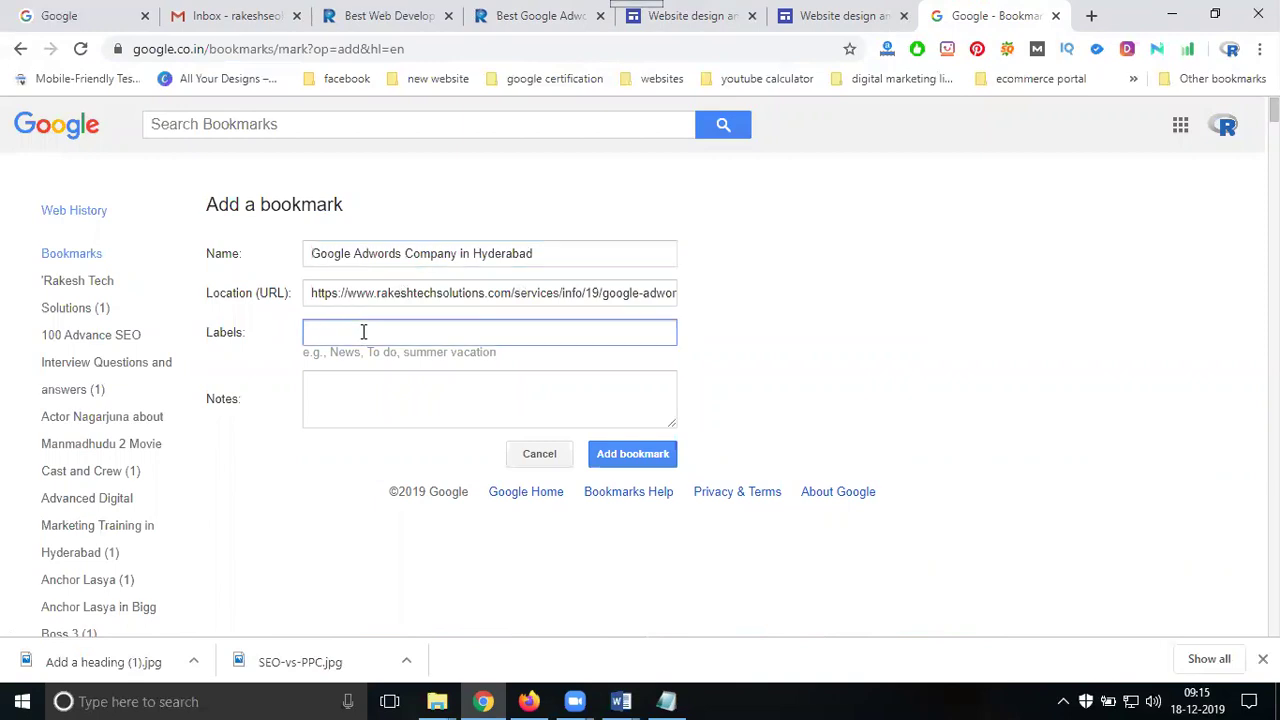
key("ctrl+v")
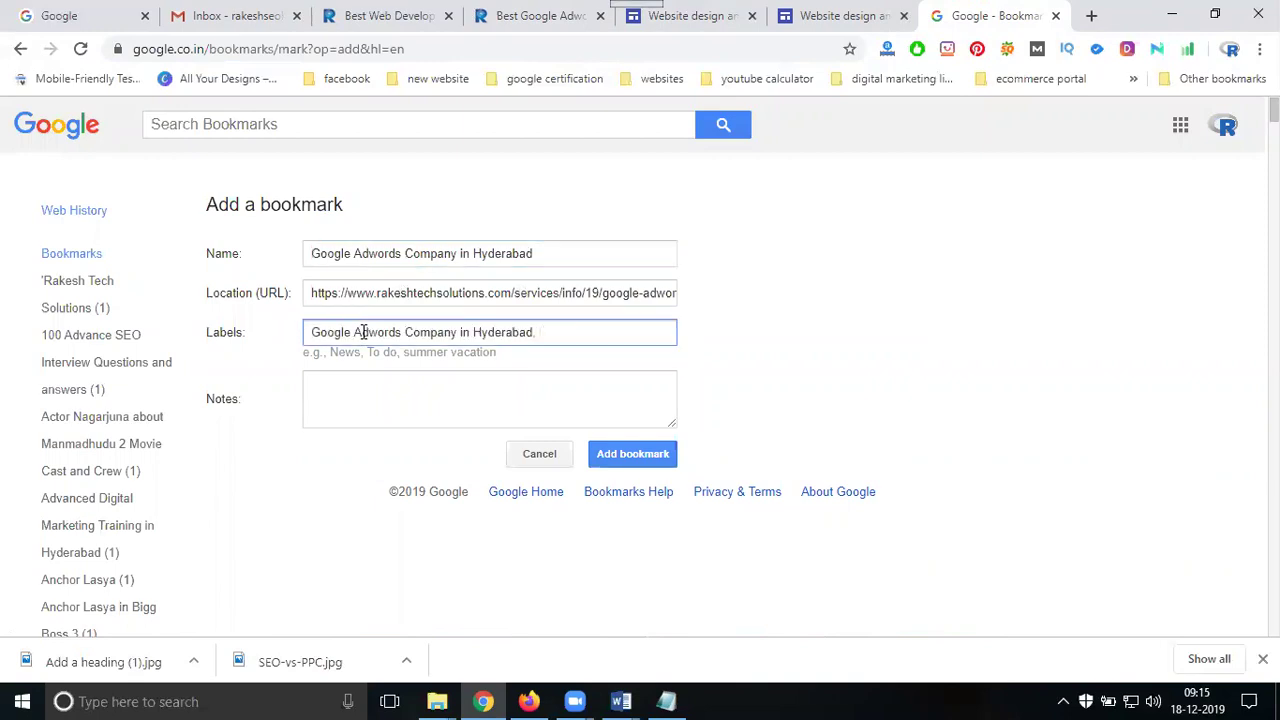
key("ctrl+v")
left_click_drag(548, 333, 686, 338)
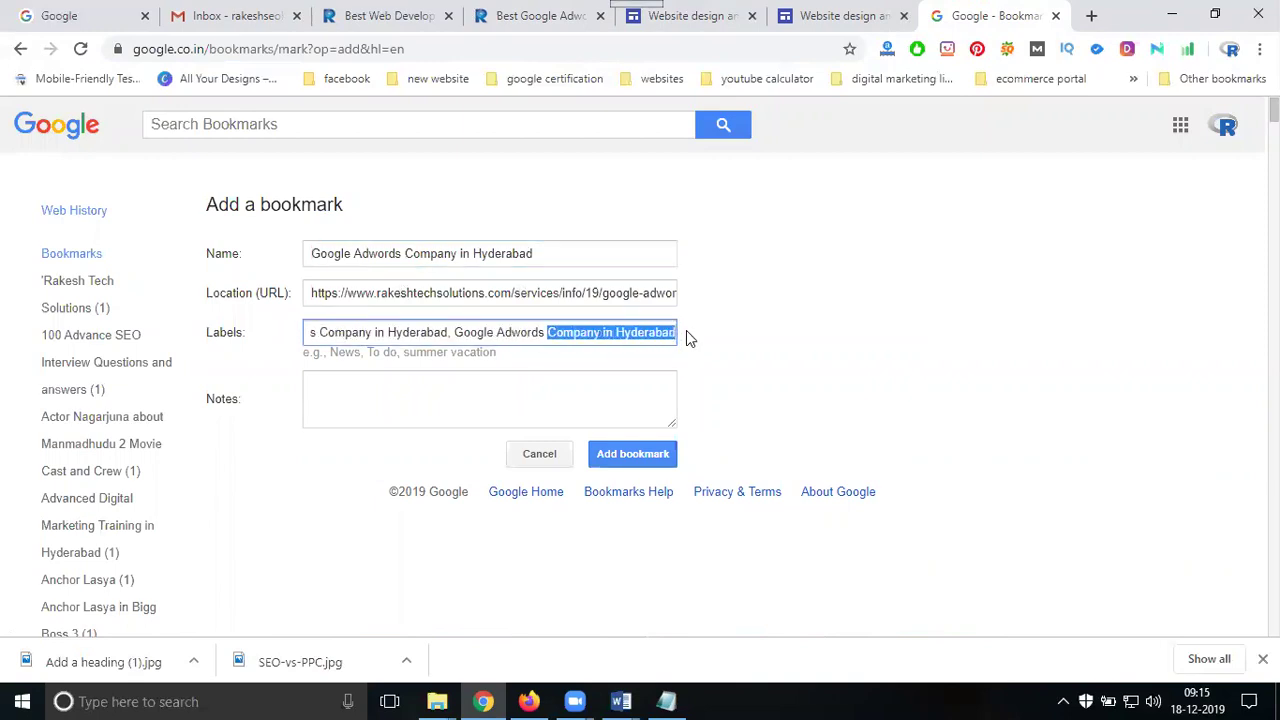
type("s")
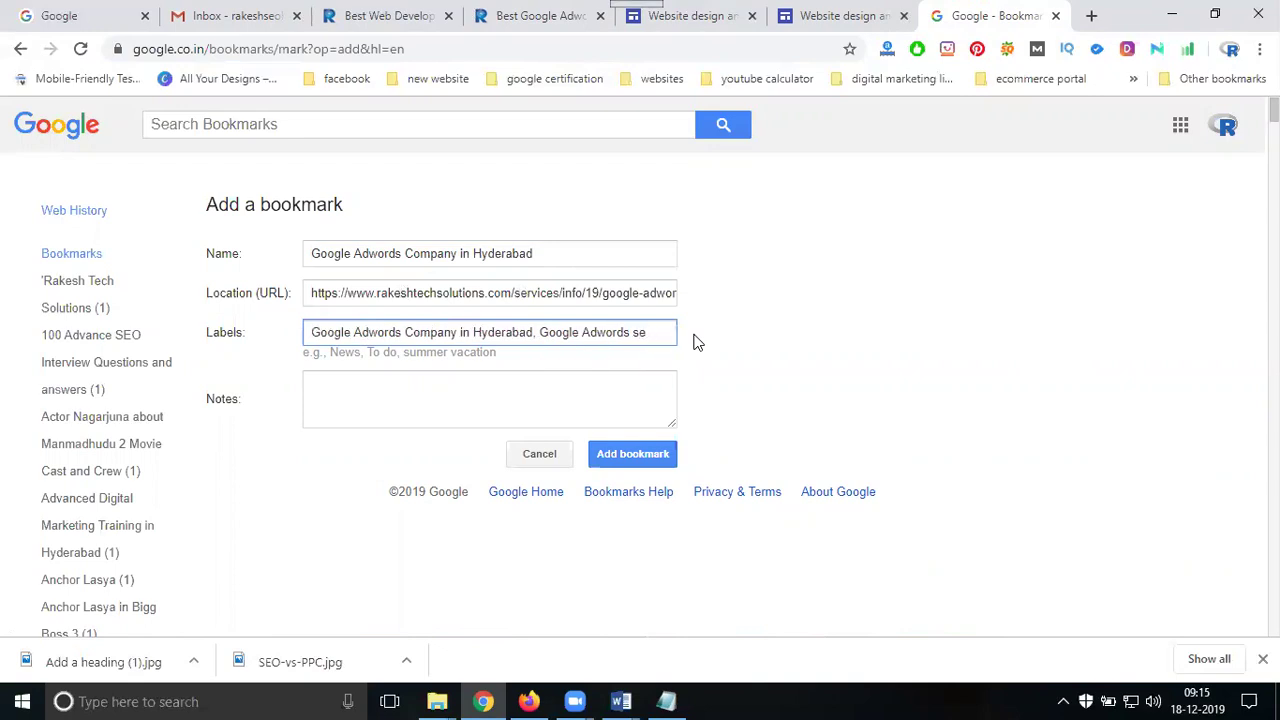
type("ervices")
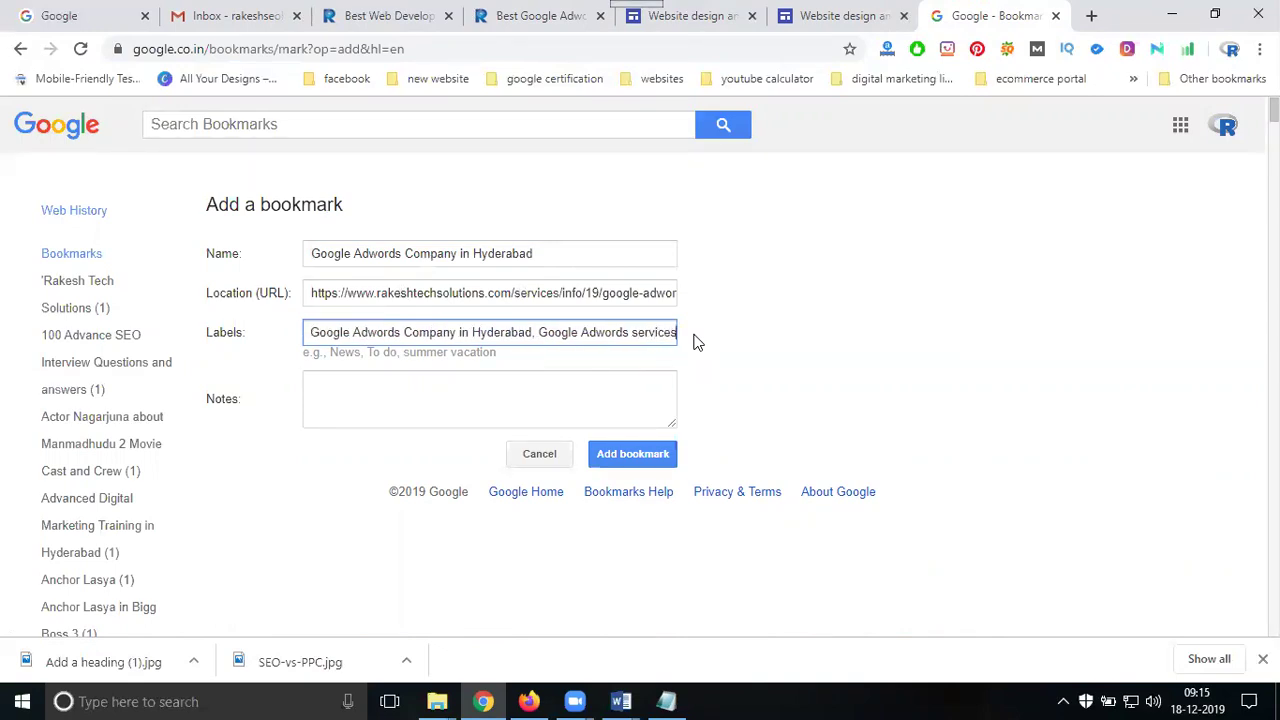
Copy the complete label text into the bookmark's notes.
key("ctrl+a")
key("ctrl+c")
left_click(491, 383)
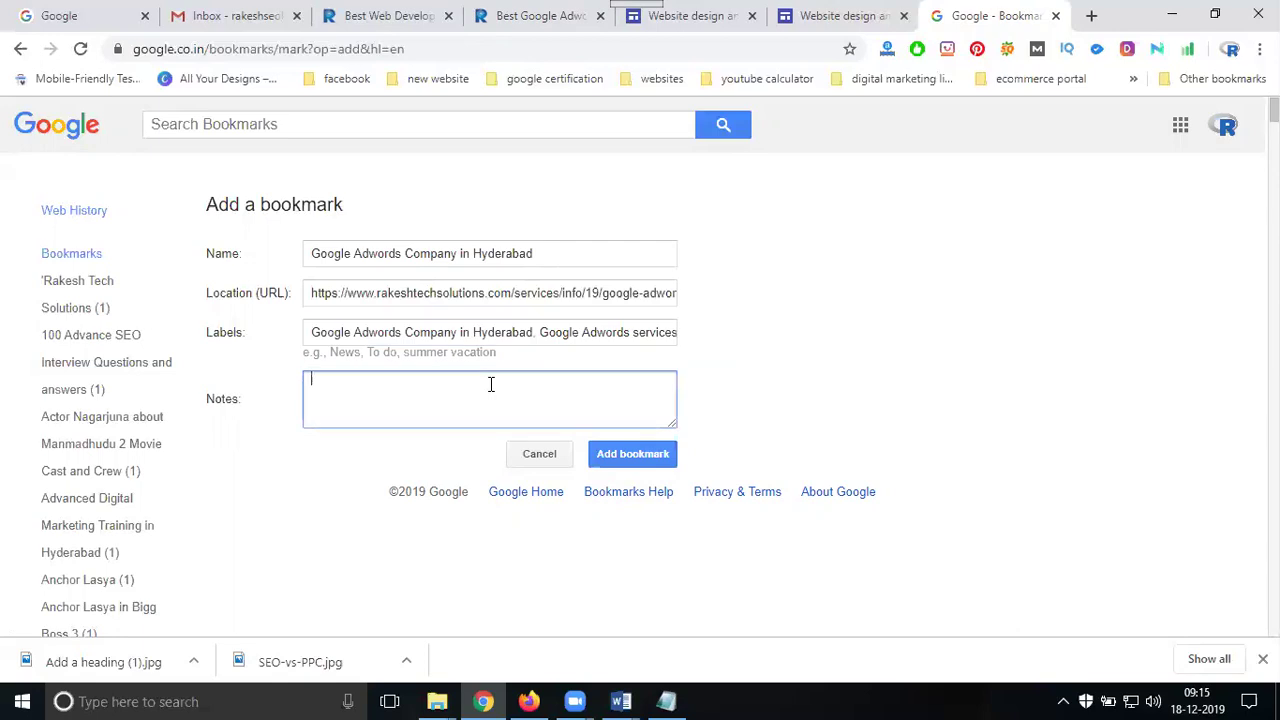
key("ctrl+v")
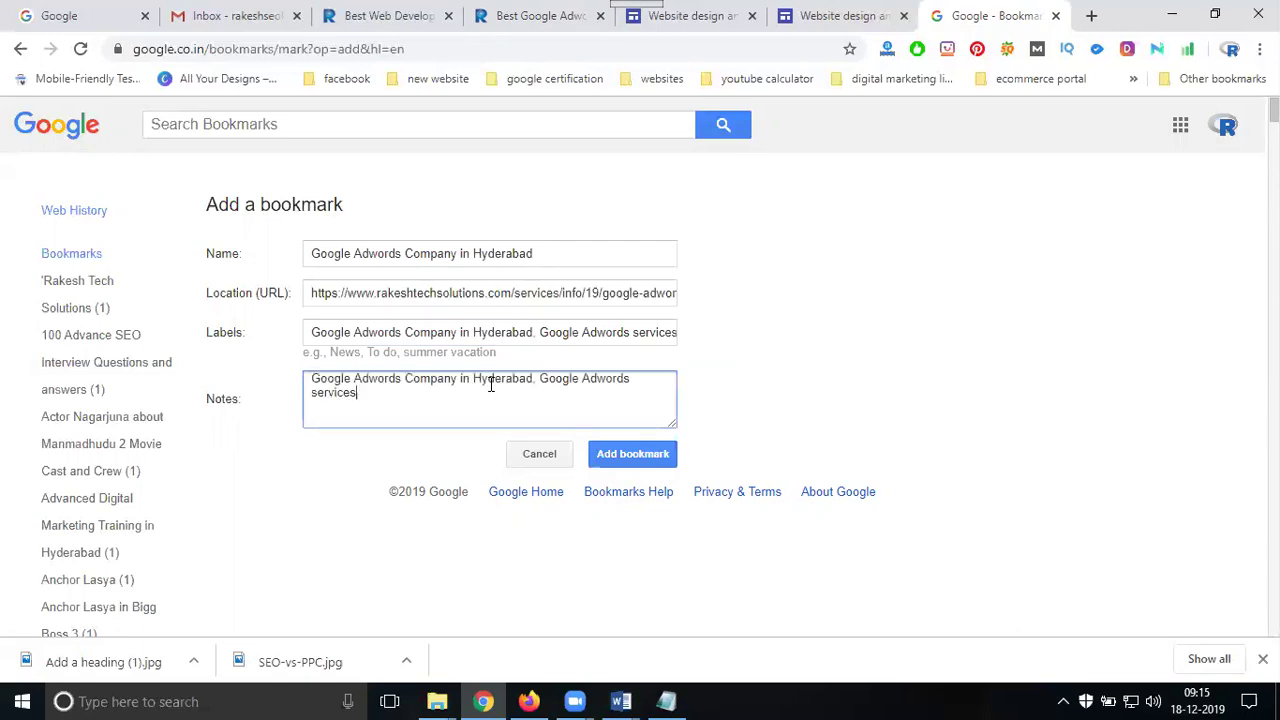
Insert "Rakesh Tech Solutions provide" at the beginning of the bookmark's notes.
left_click(313, 380)
type("Rakesh T")
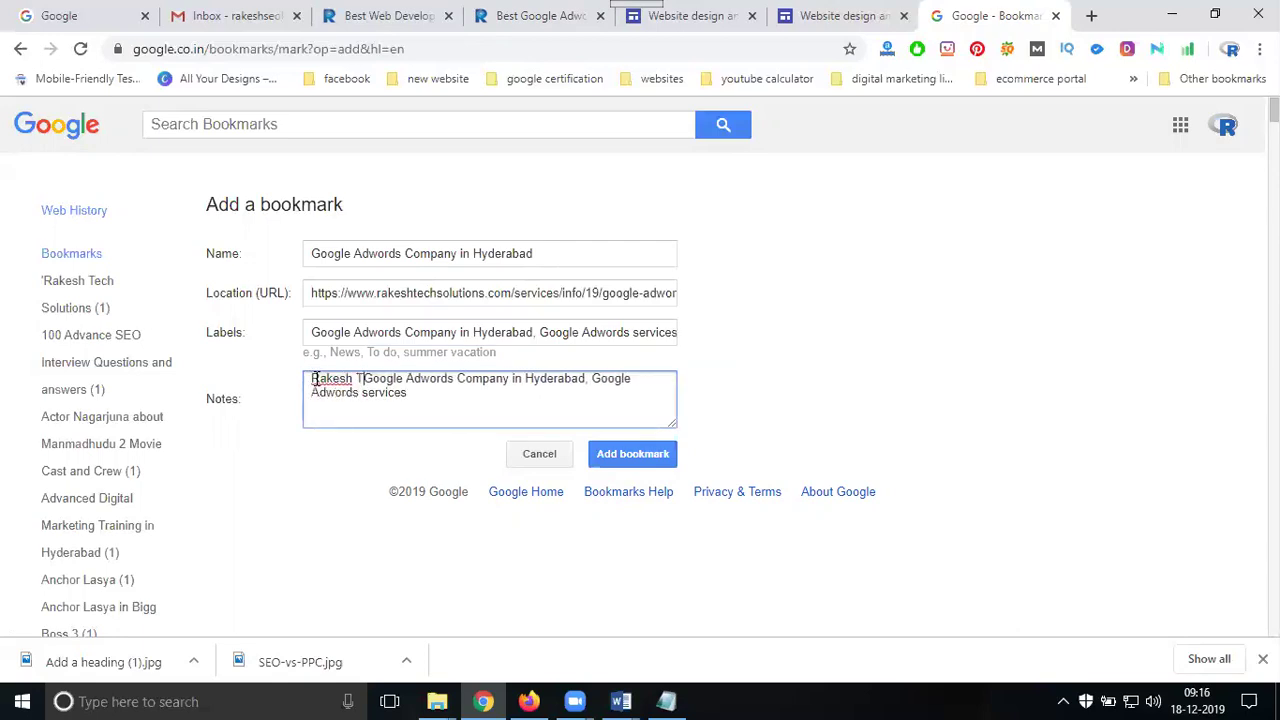
type("ech Solut")
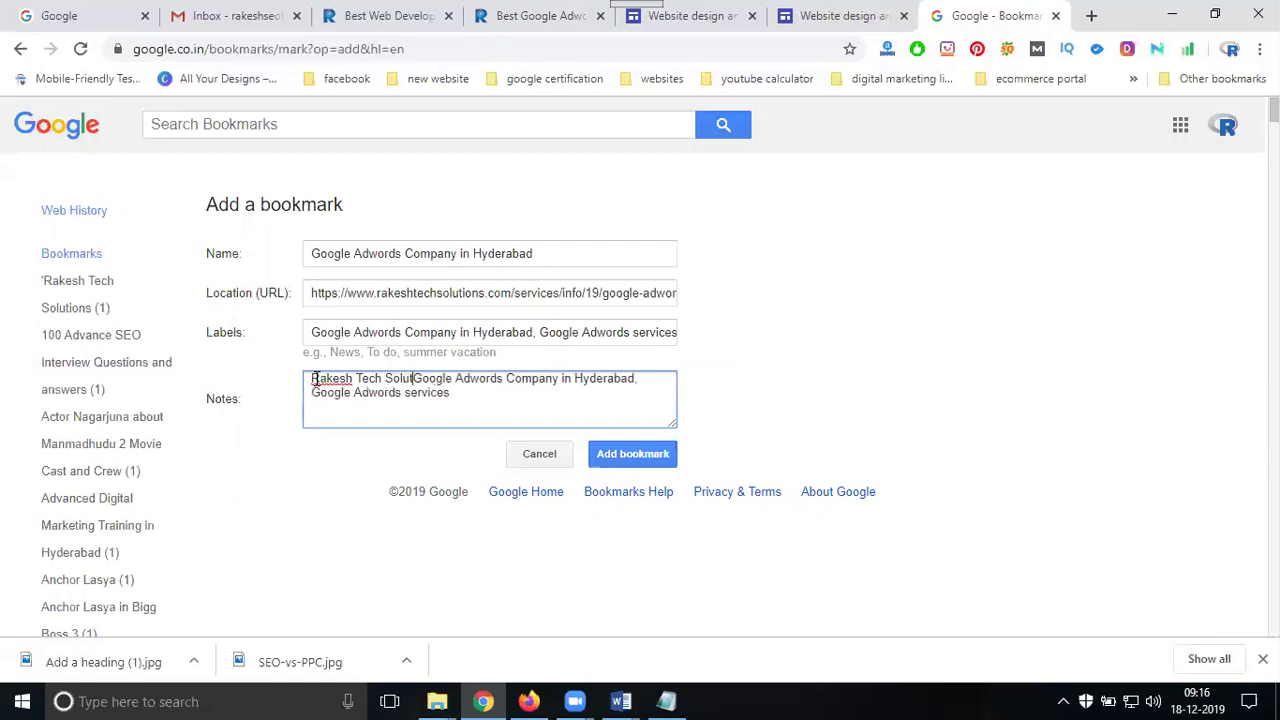
type("ions pro")
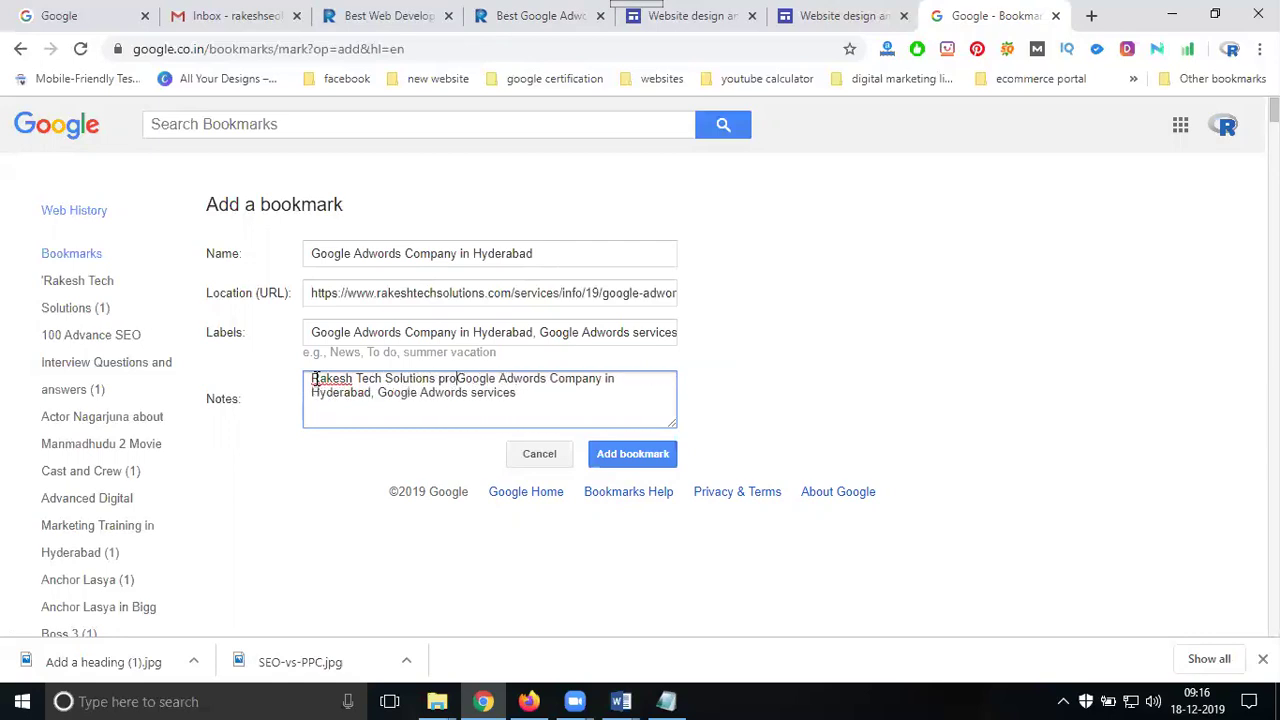
type("vide")
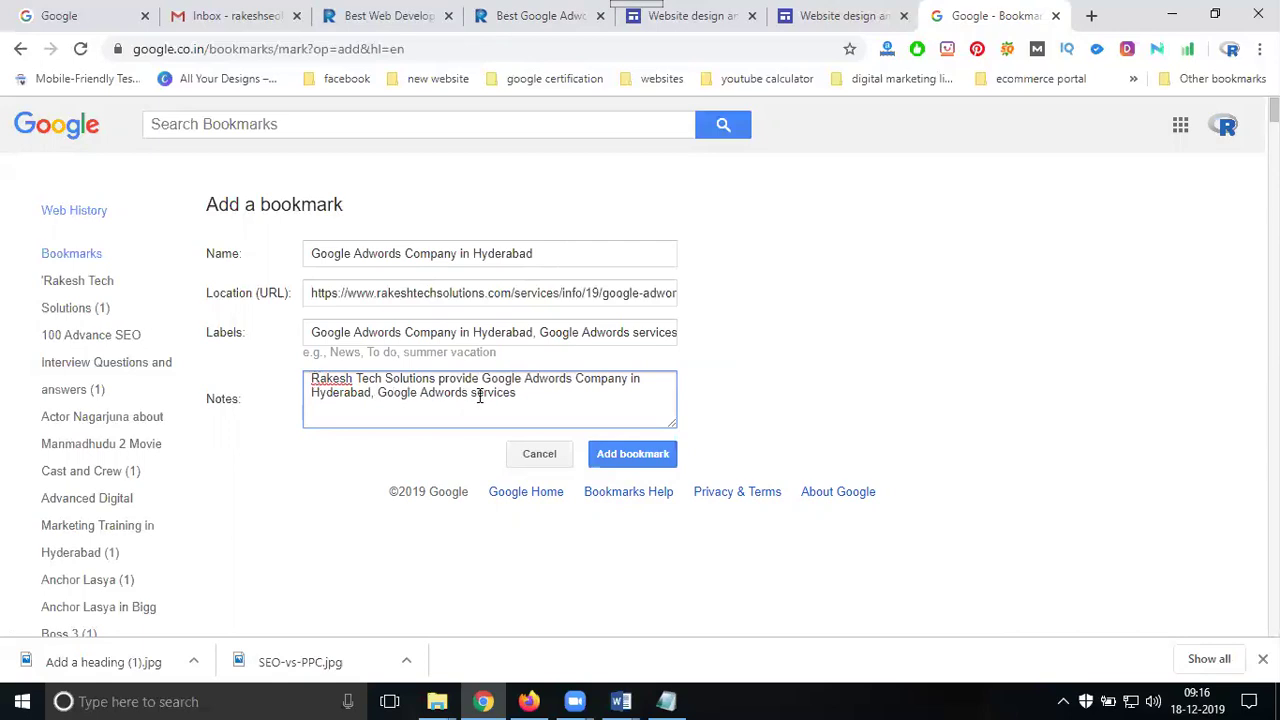
Remove "Company in Hyderabad" from the middle of the notes and end them with "with best price in Hyderabad".
left_click_drag(576, 380, 372, 390)
key("BackSpace")
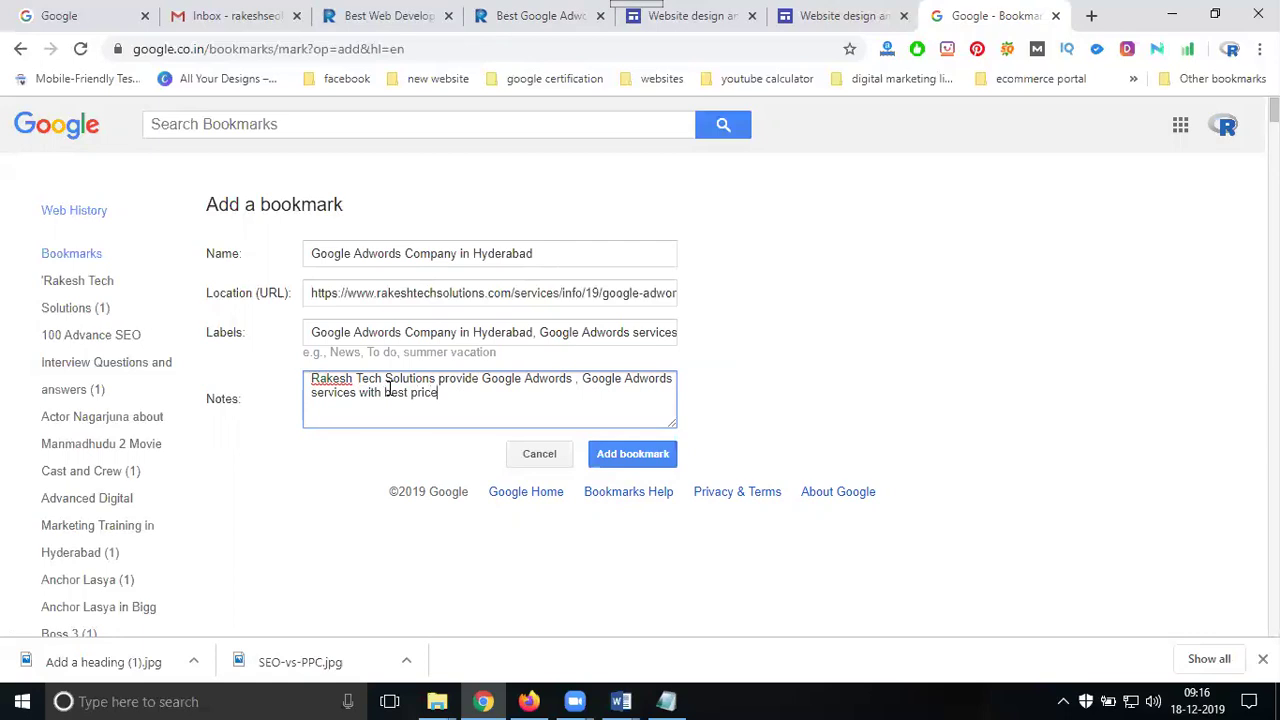
key("ctrl+v")
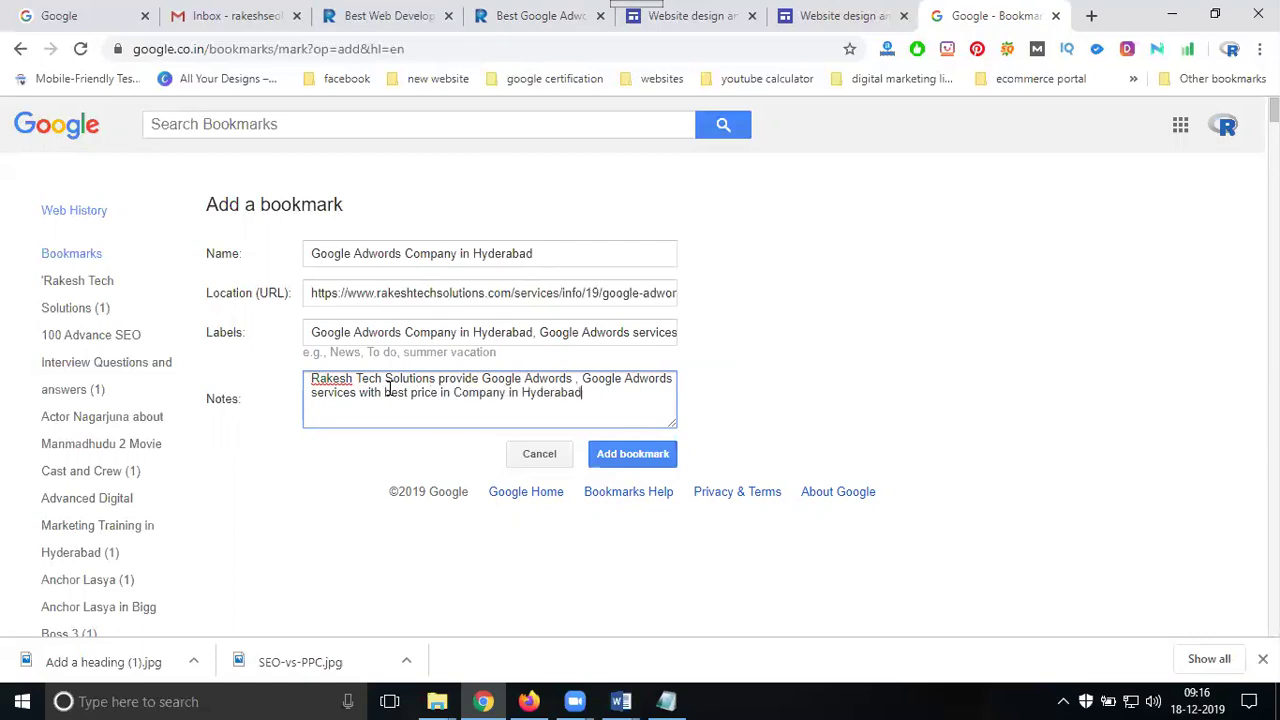
double_click(488, 392)
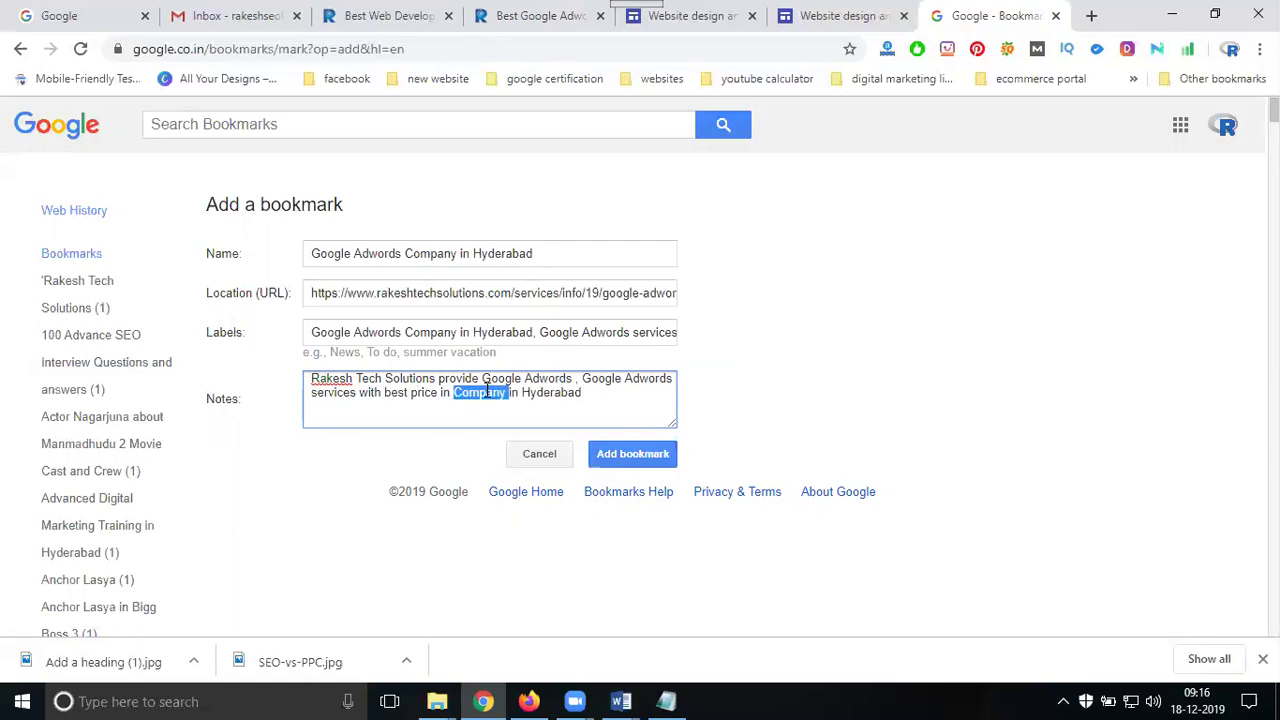
key("Delete")
key("Delete")
key("Delete")
key("Delete")
key("Delete")
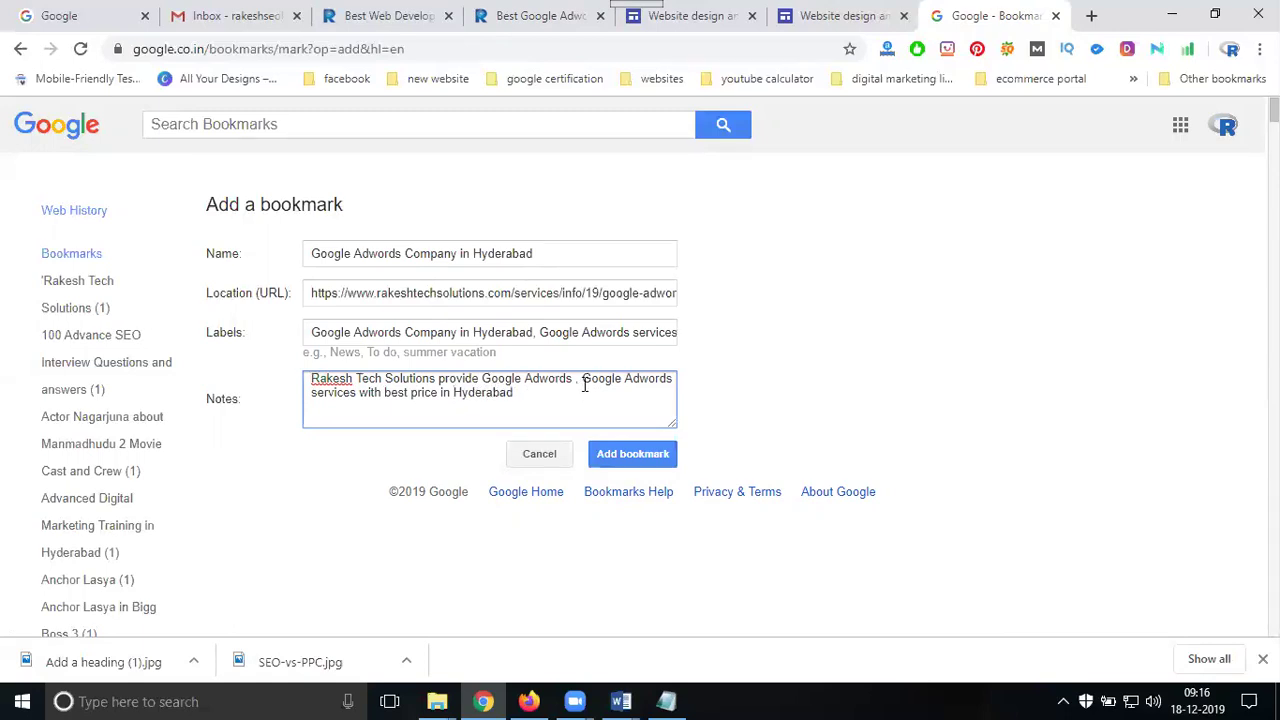
Remove the duplicated "Google Adwords ," from the notes, leaving "Rakesh Tech Solutions provide Google Adwords services with best price in Hyderabad".
key("BackSpace")
key("BackSpace")
key("BackSpace")
key("BackSpace")
key("BackSpace")
key("BackSpace")
key("BackSpace")
key("BackSpace")
key("BackSpace")
key("BackSpace")
key("BackSpace")
key("BackSpace")
key("BackSpace")
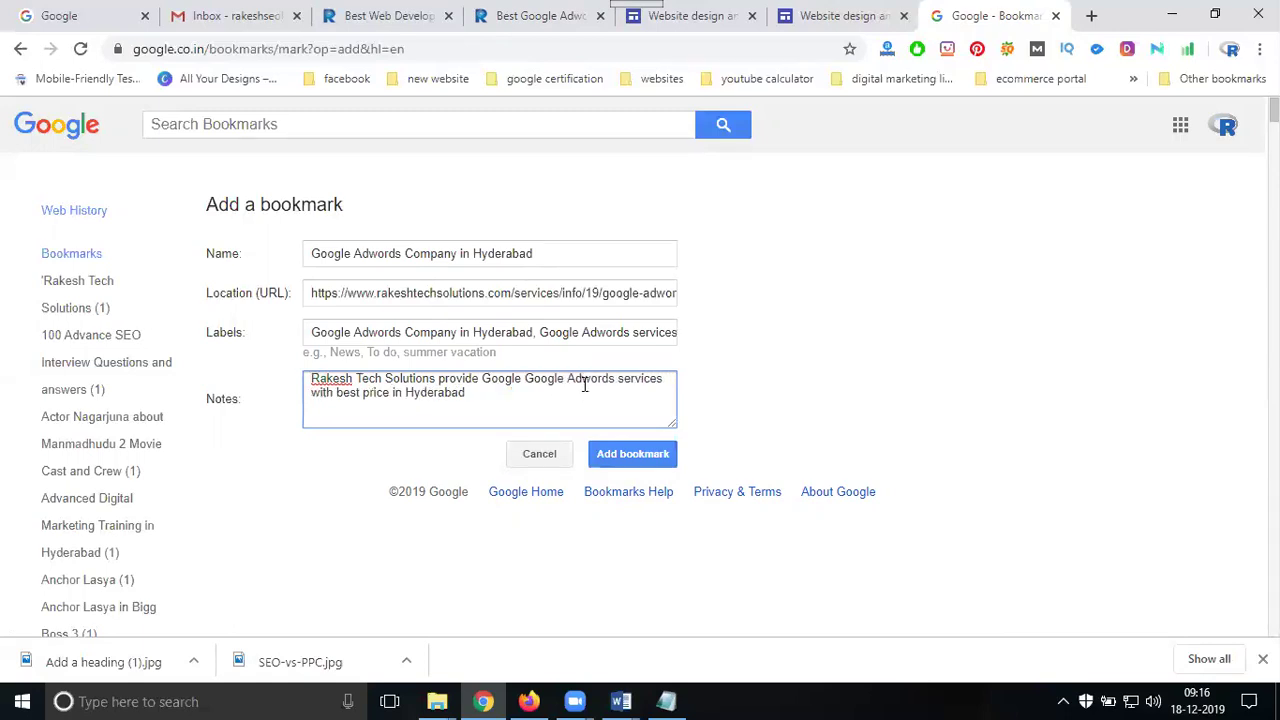
key("BackSpace")
key("BackSpace")
key("BackSpace")
key("BackSpace")
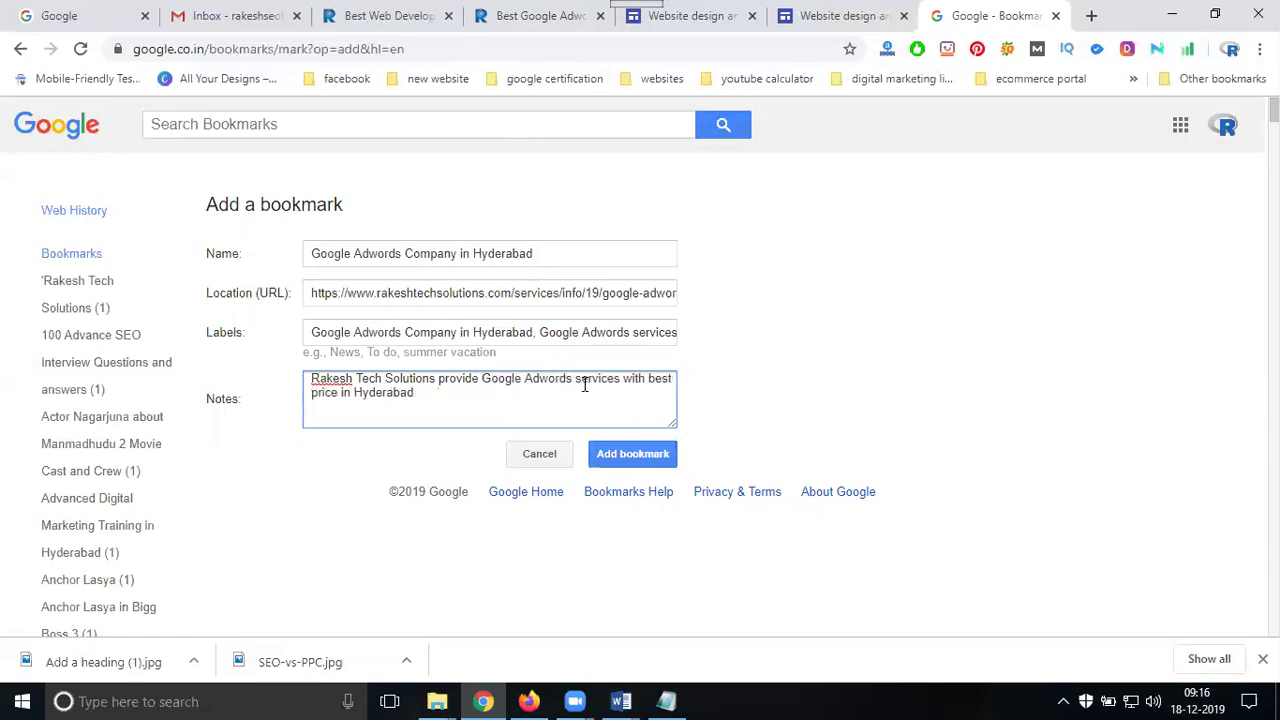
Add the Google Adwords Company in Hyderabad bookmark and review its saved details in edit mode without changing them.
left_click(642, 456)
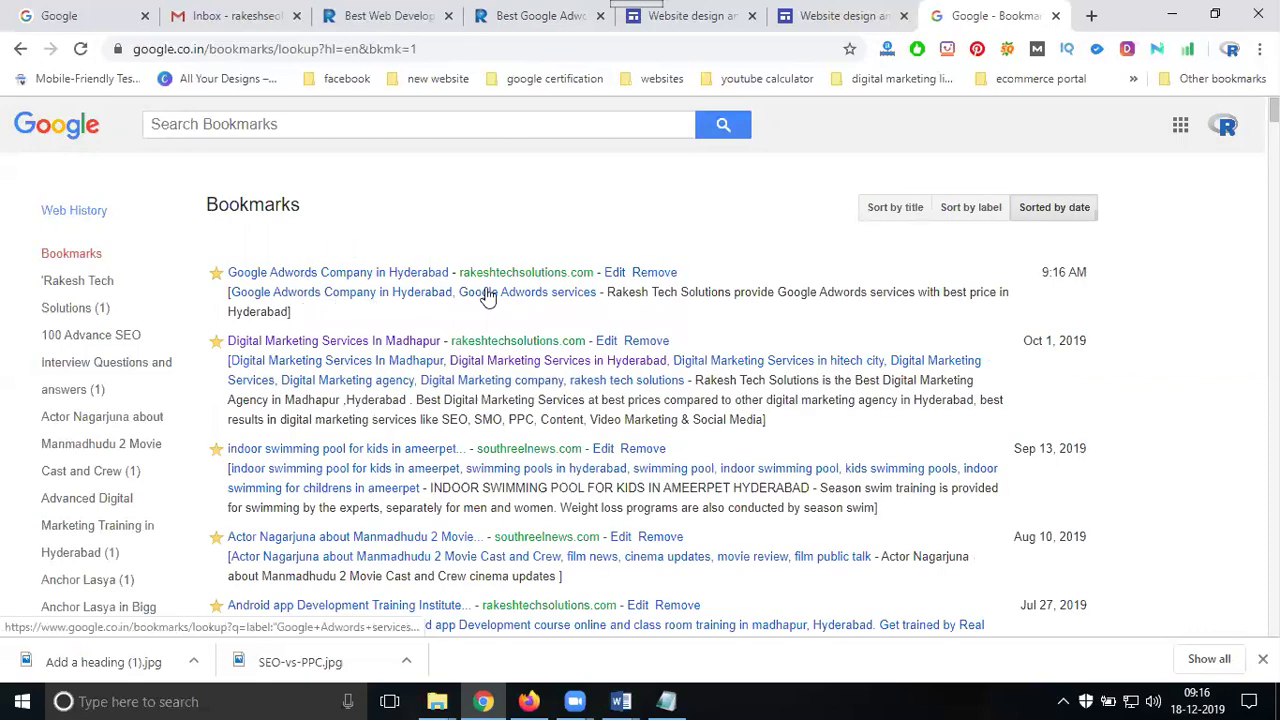
left_click(614, 272)
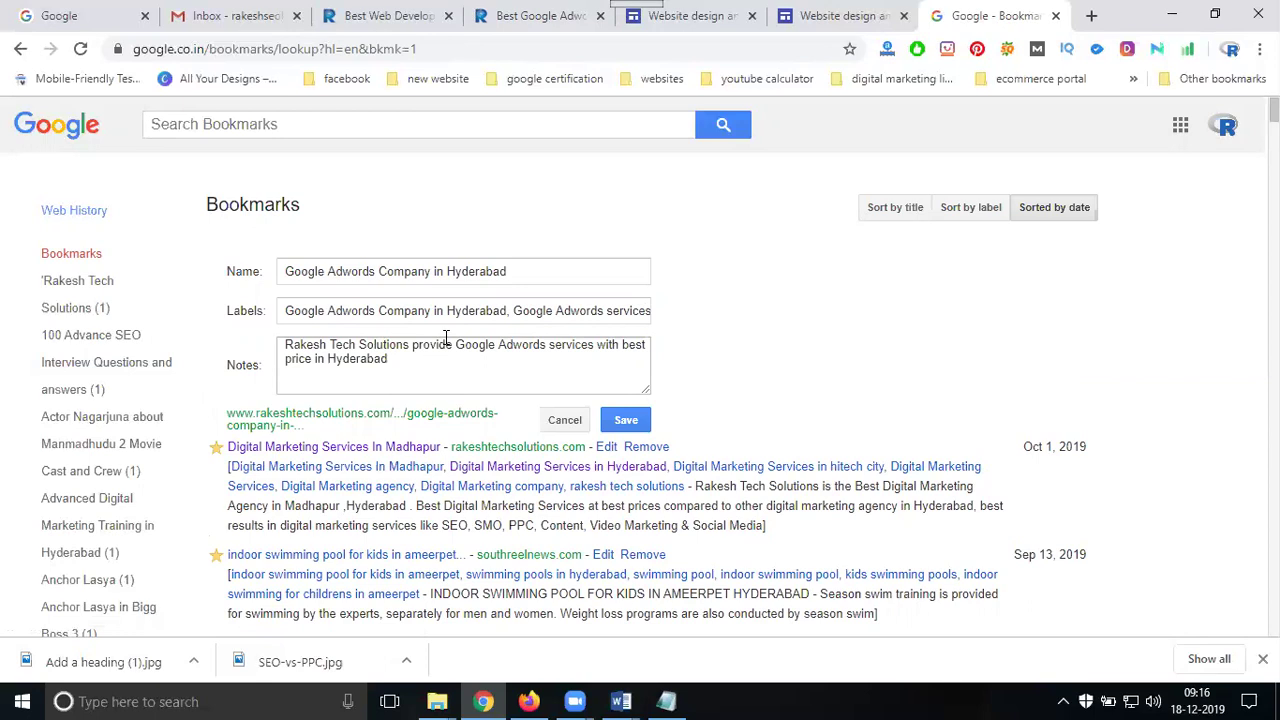
left_click(565, 420)
View the web development and Google Adwords service pages and open the website's Services page.
left_click(370, 15)
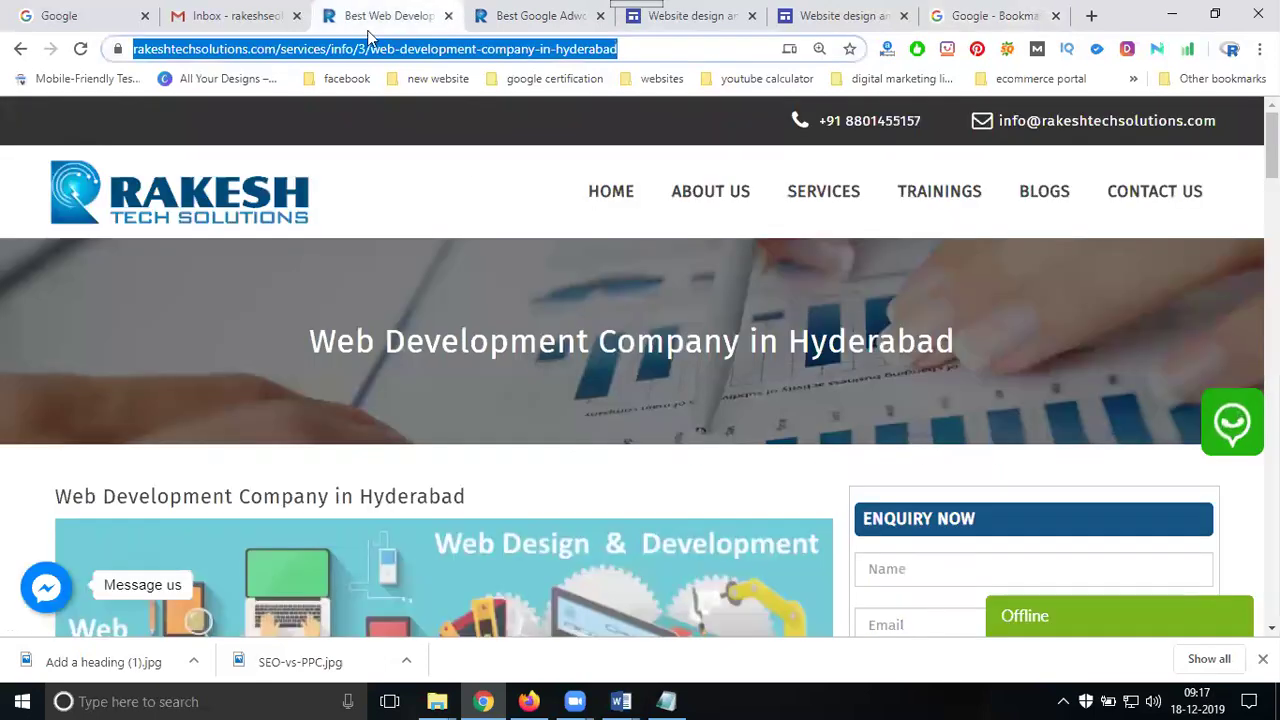
left_click(540, 15)
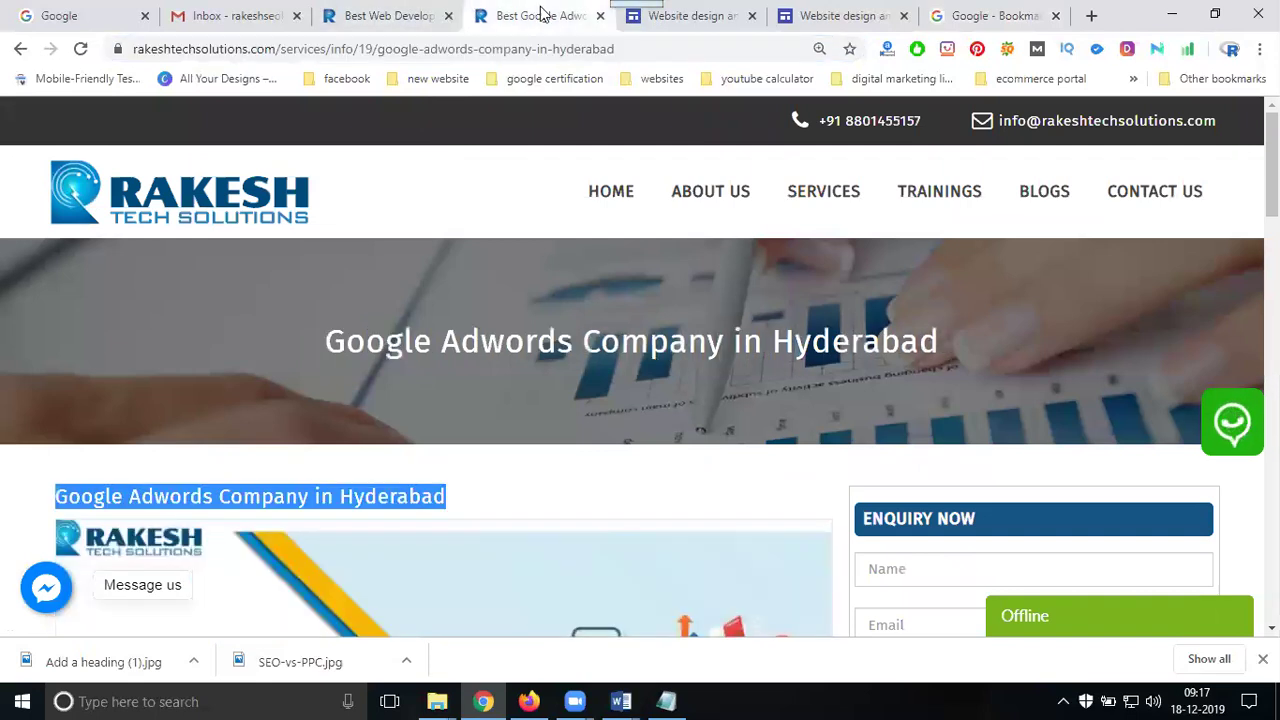
left_click(823, 193)
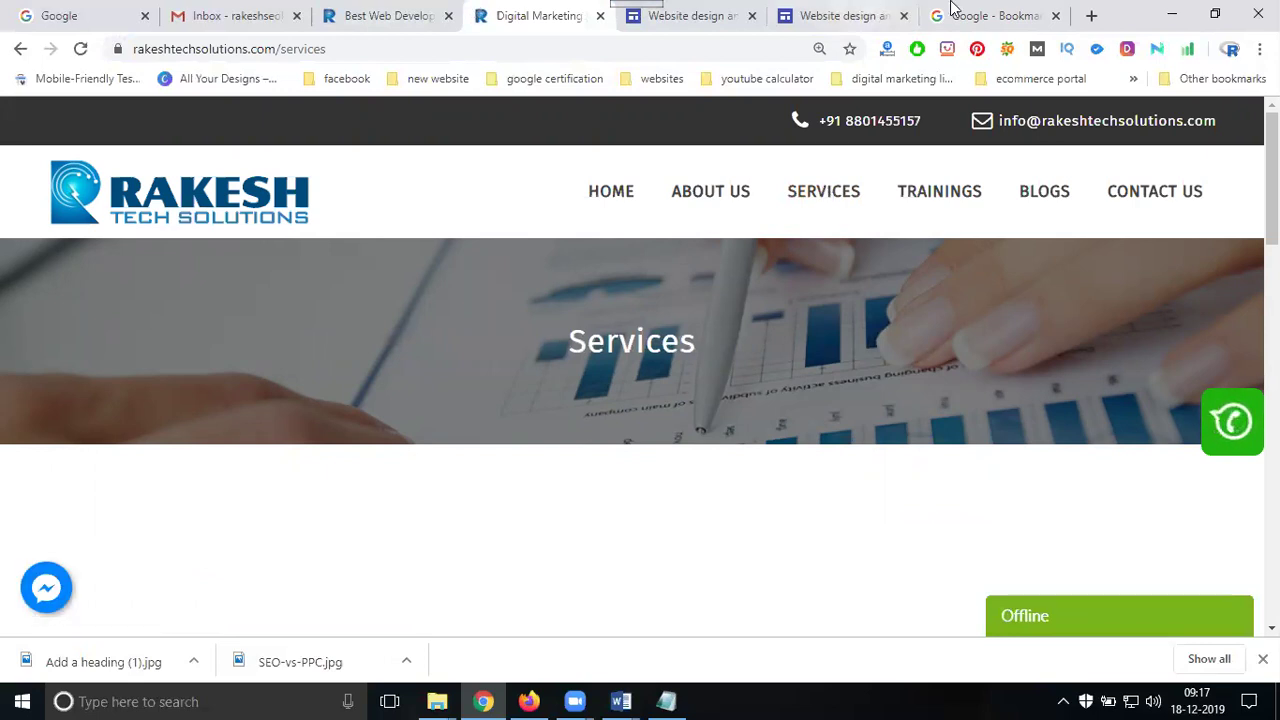
Search Google for "google books" in a new browser tab and view the books.google.com and books.google.co.in results.
left_click(1088, 17)
type("goo")
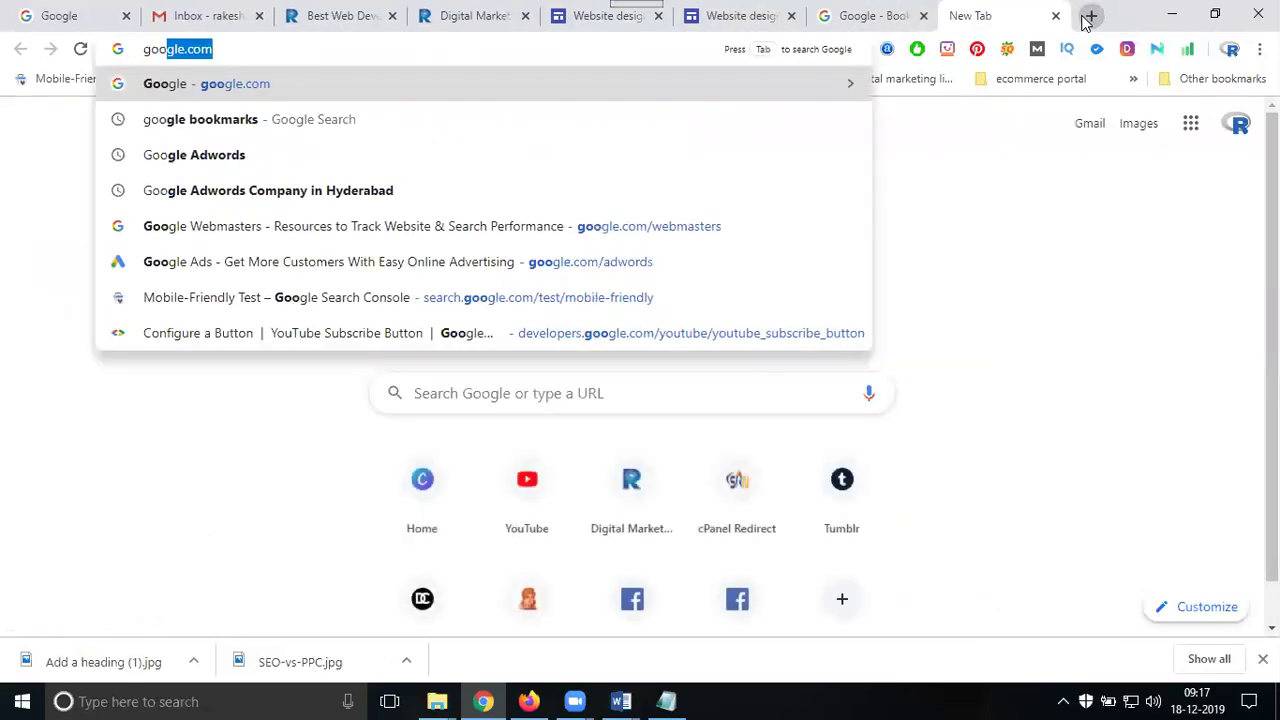
type("gle books")
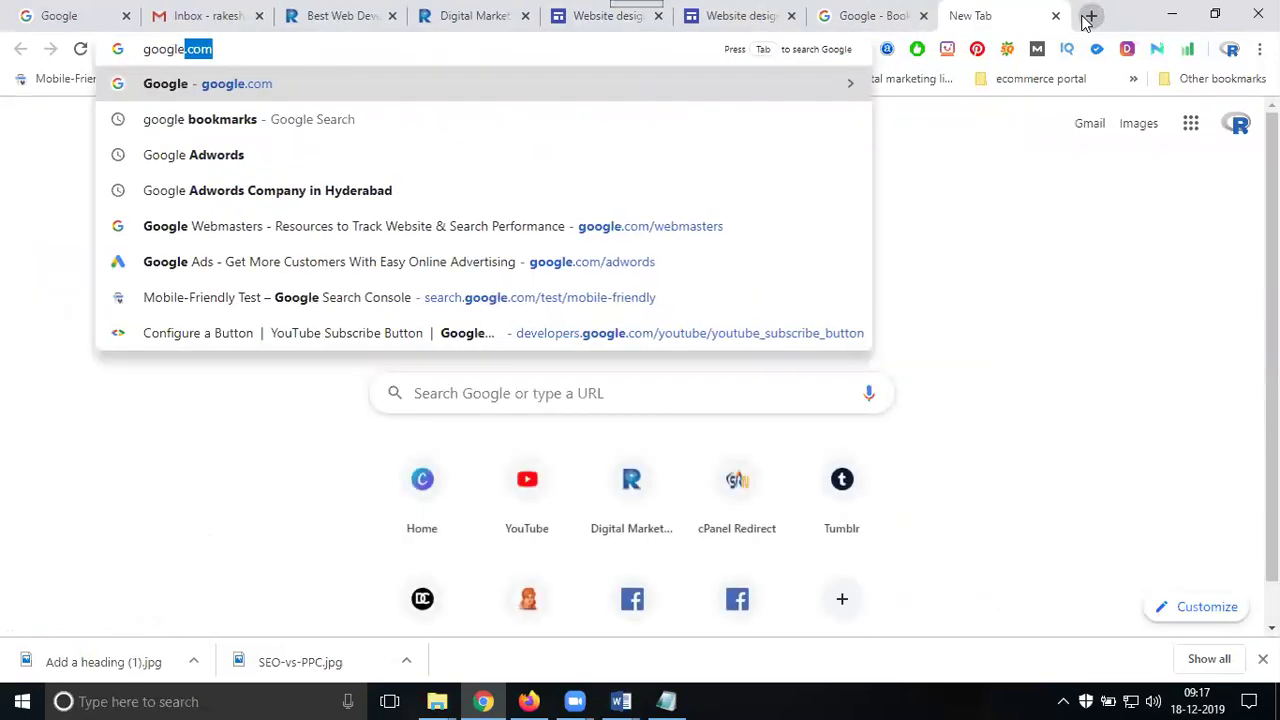
key("Return")
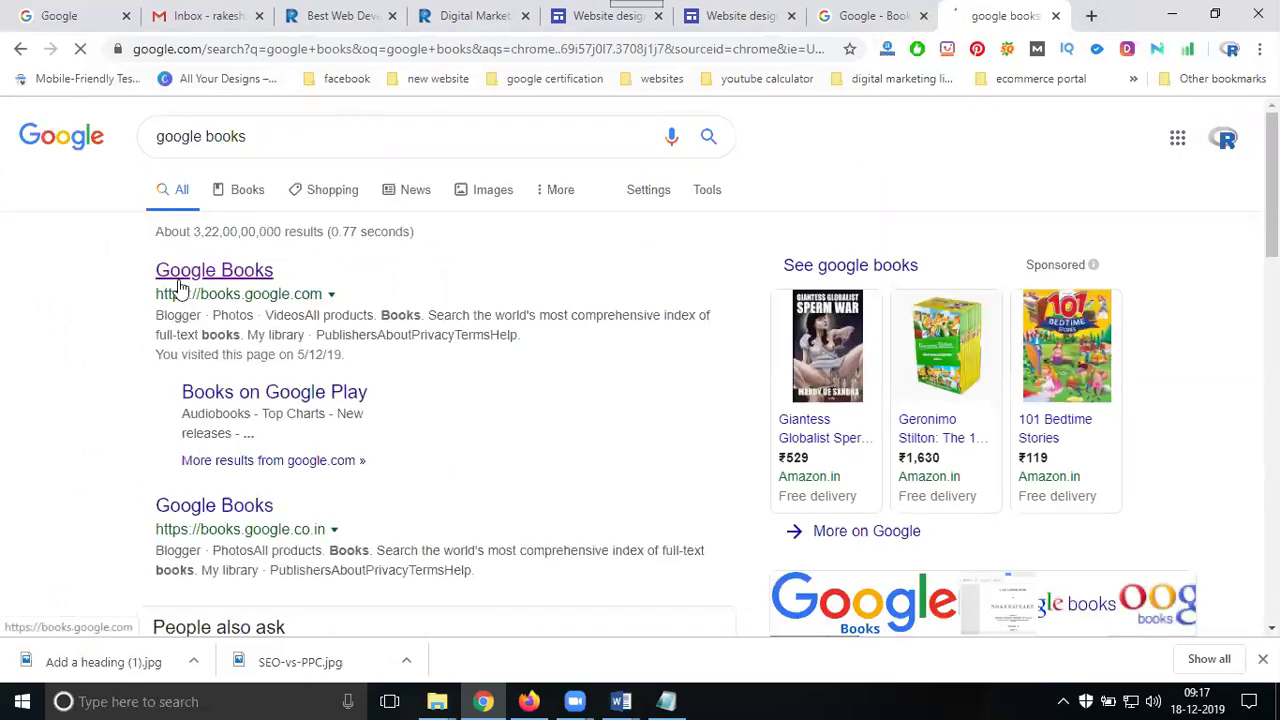
left_click(175, 272)
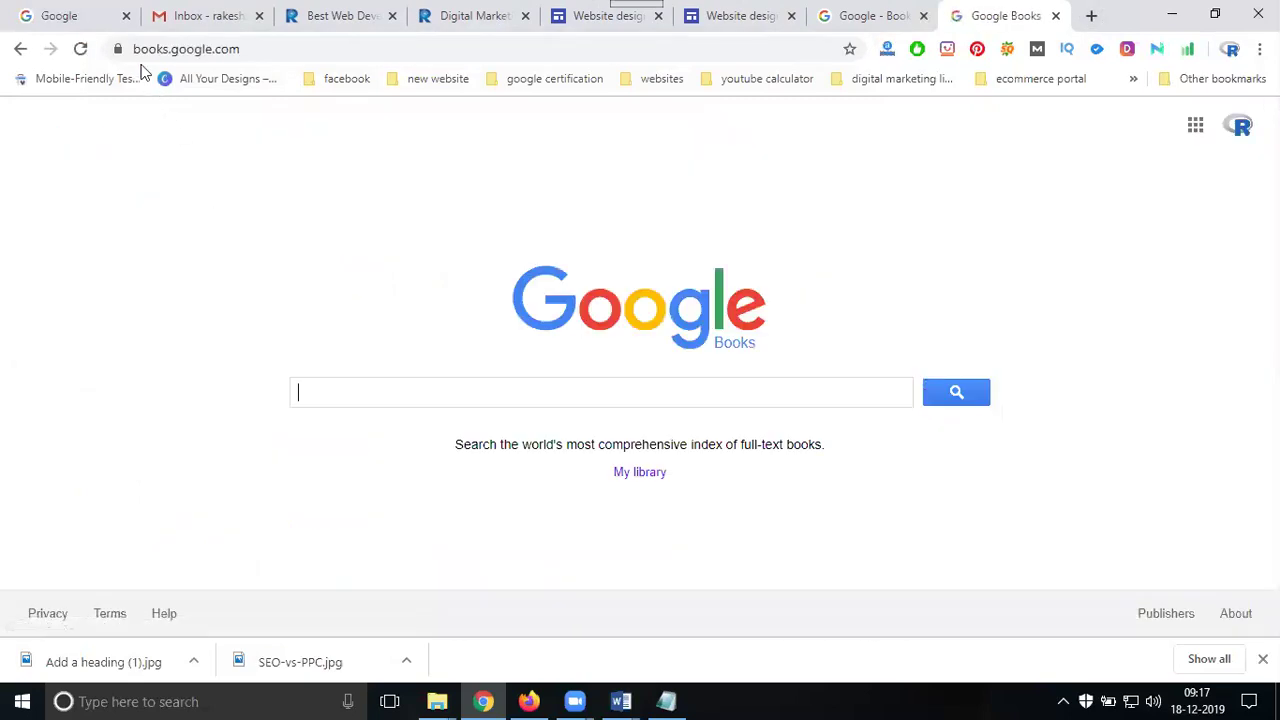
left_click(20, 49)
scroll(350, 465, "down", 2)
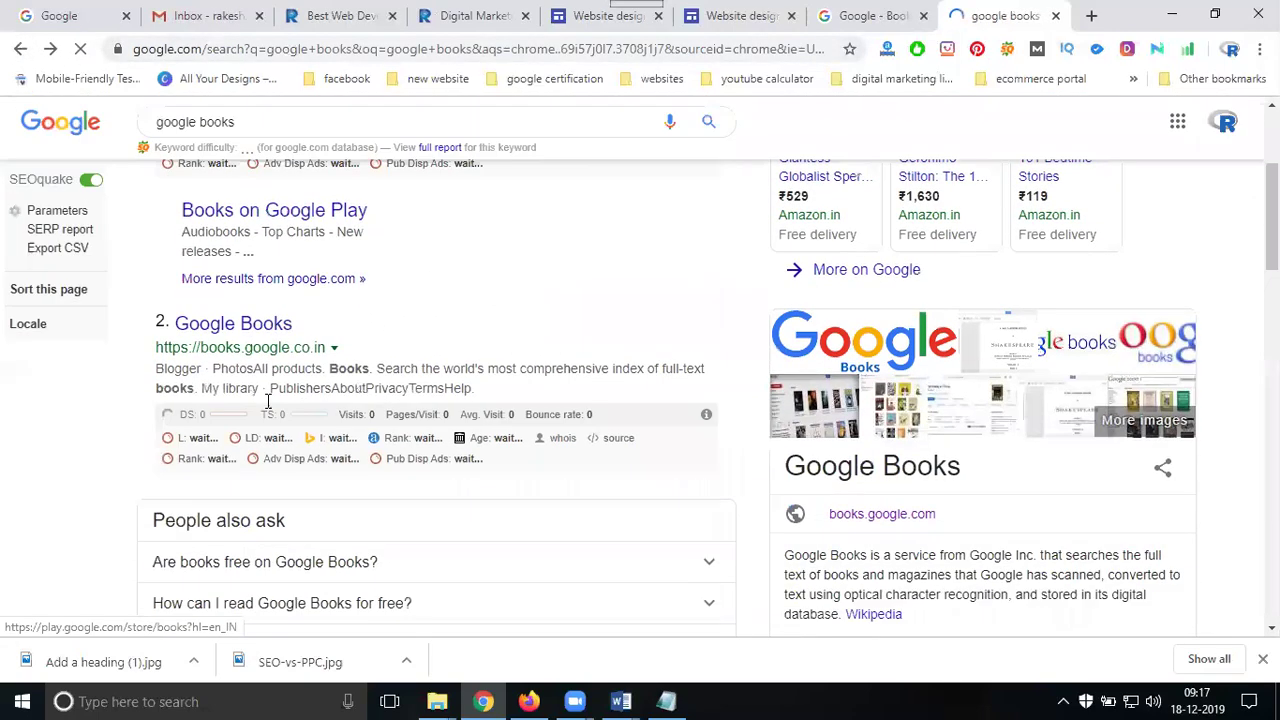
left_click(233, 306)
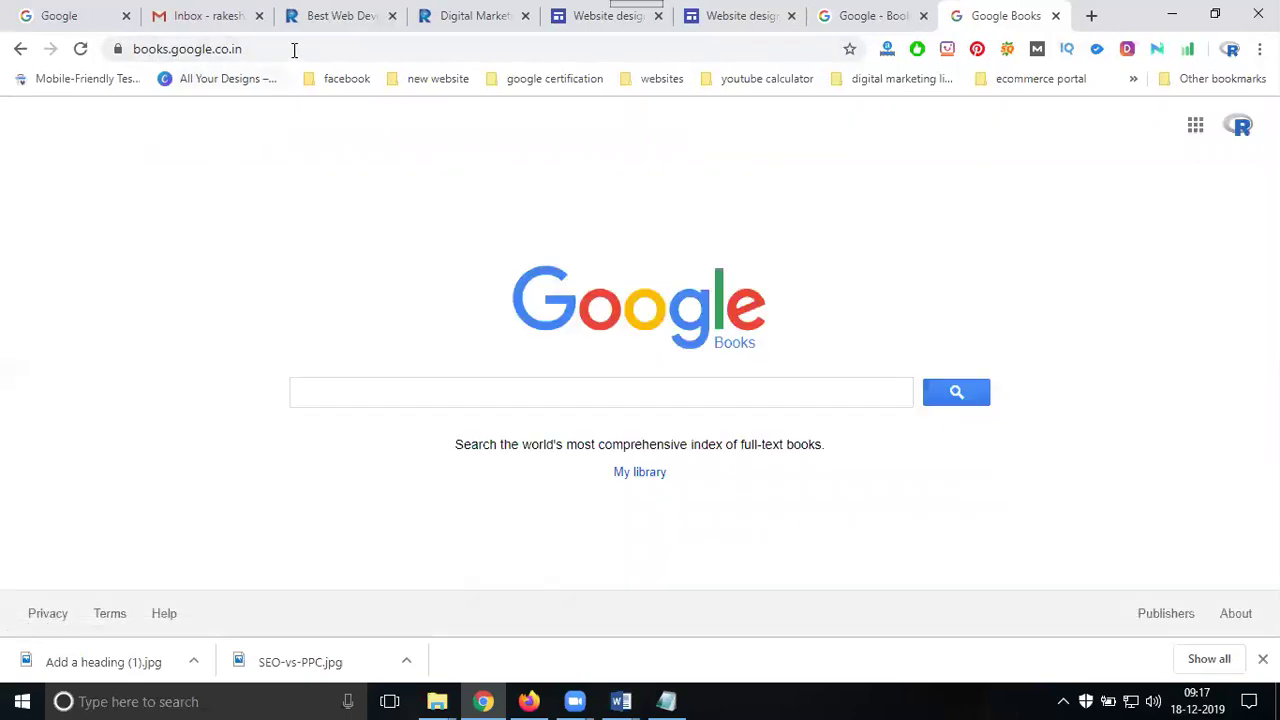
left_click(18, 50)
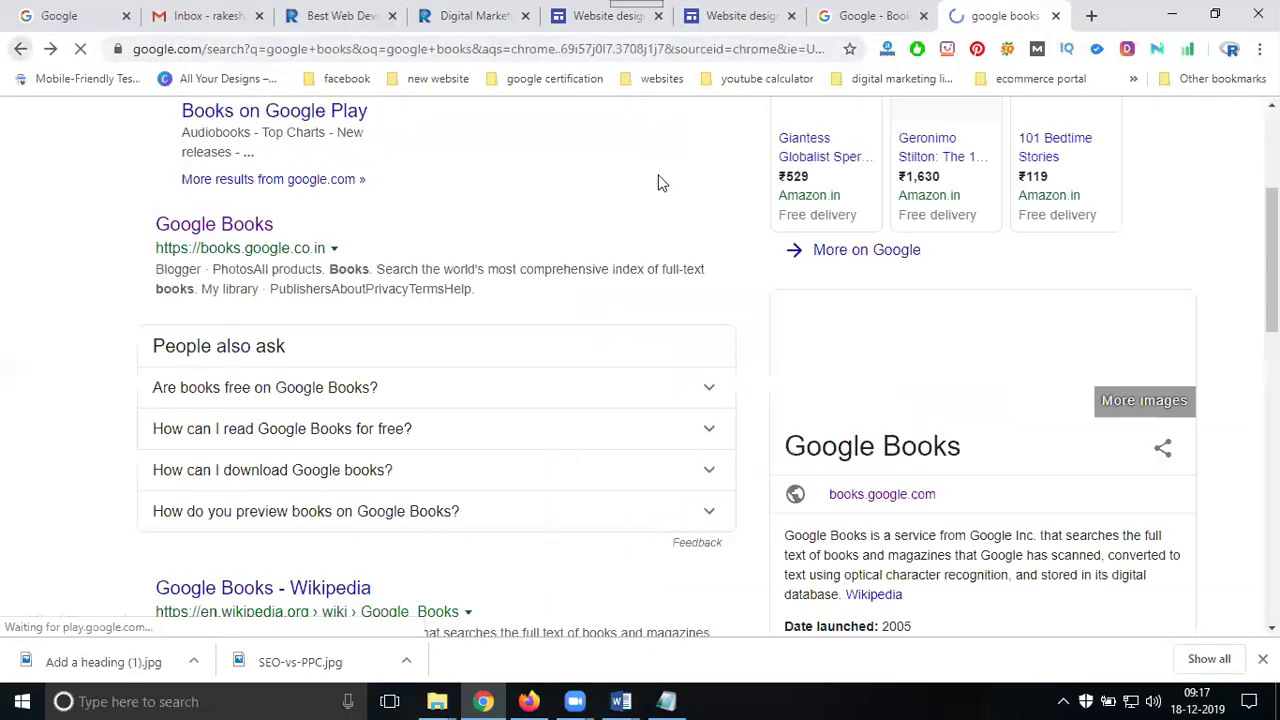
View the Books on Google Play result and close the Google Books search.
scroll(385, 316, "down", 3)
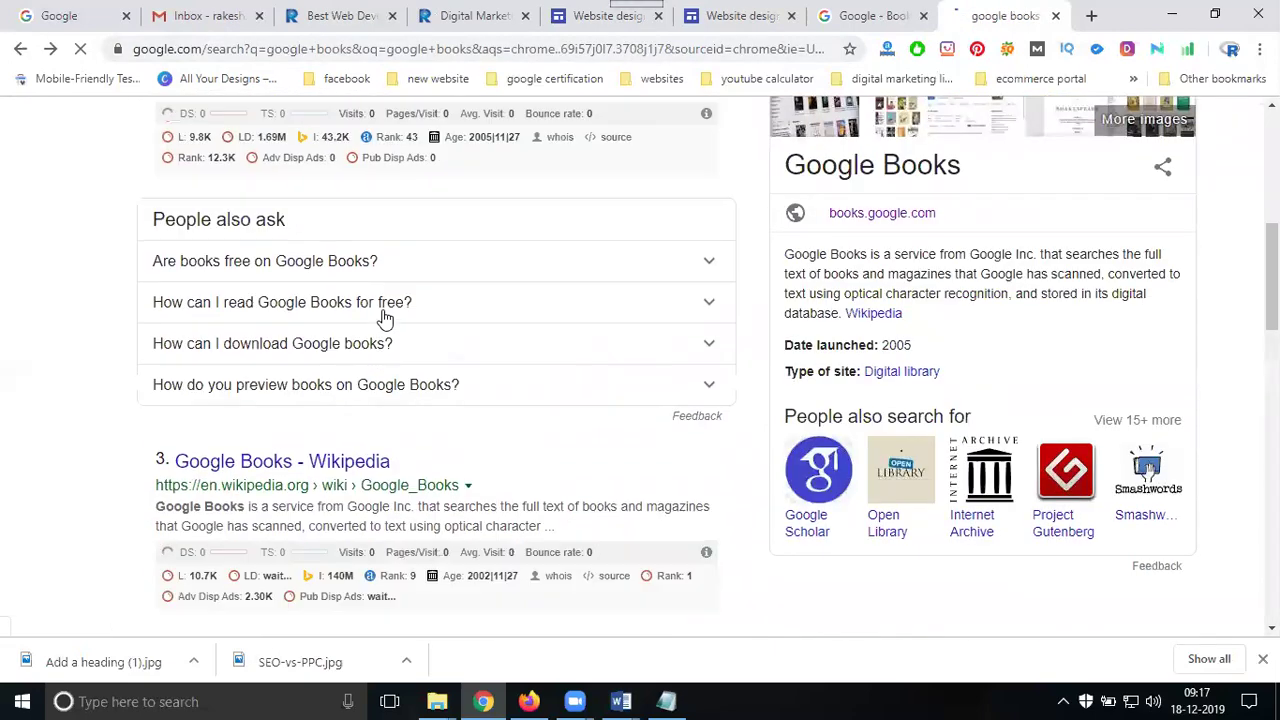
scroll(385, 316, "up", 5)
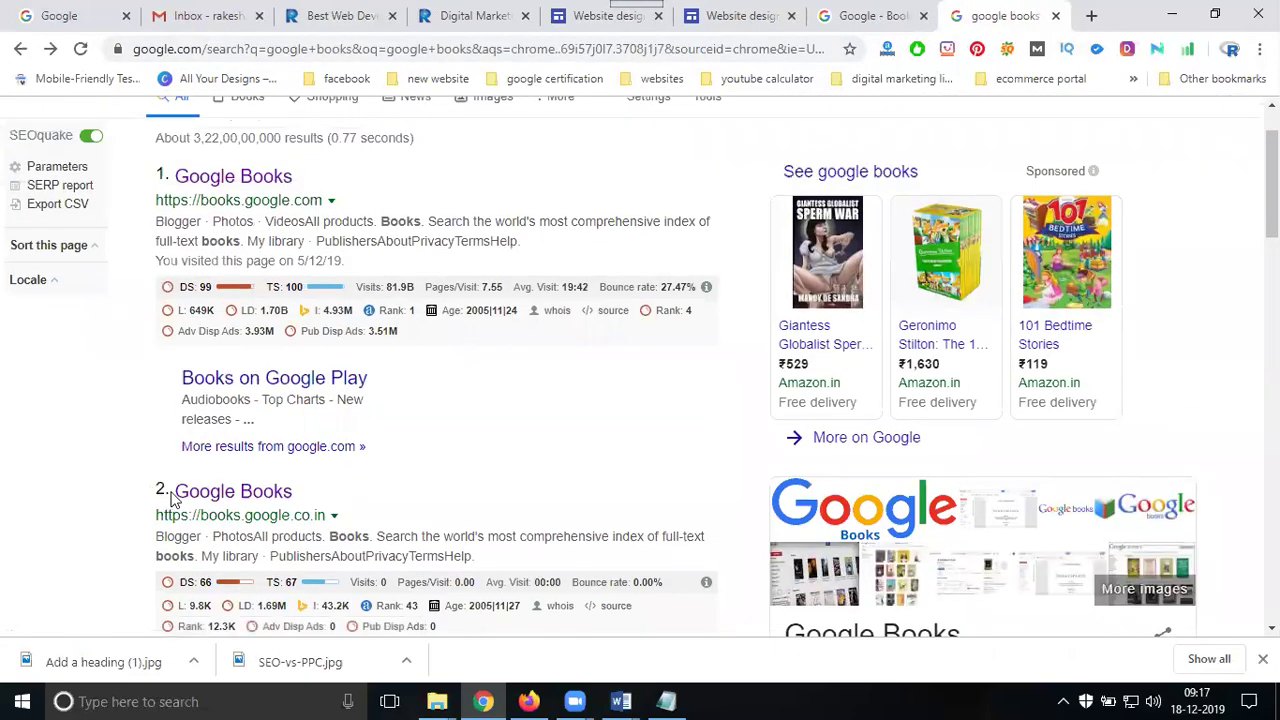
left_click(250, 382)
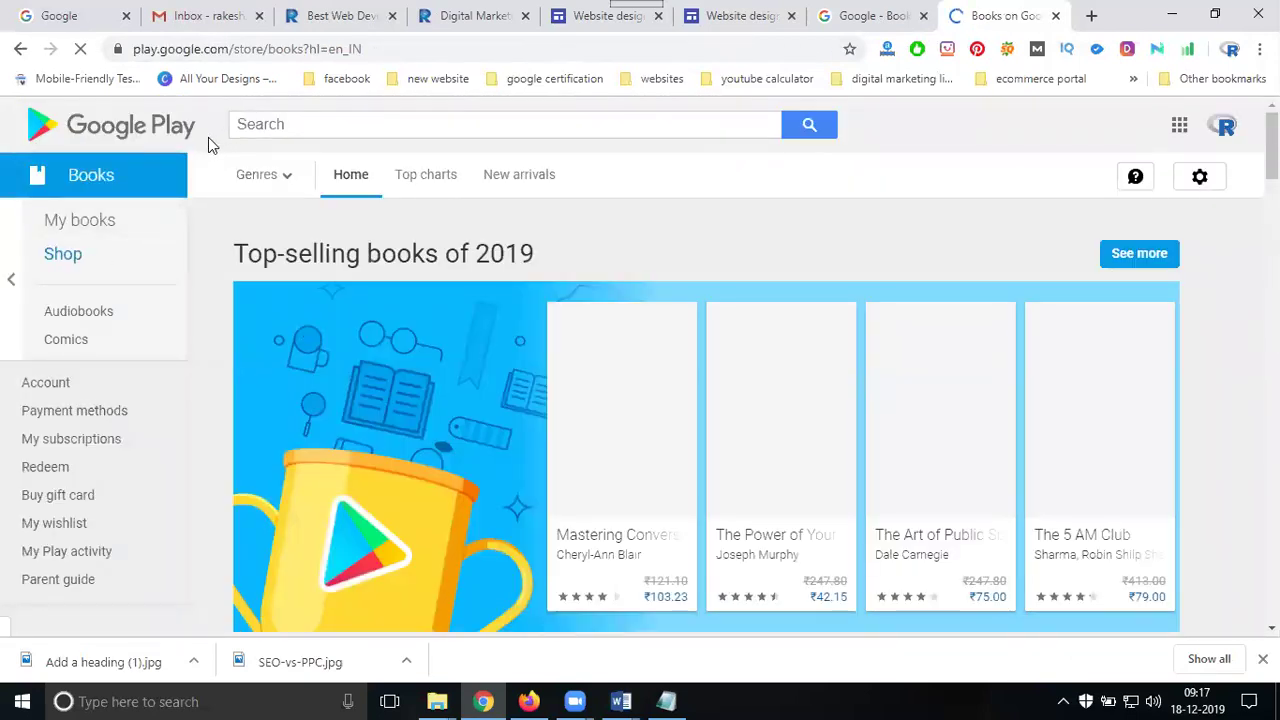
left_click(20, 50)
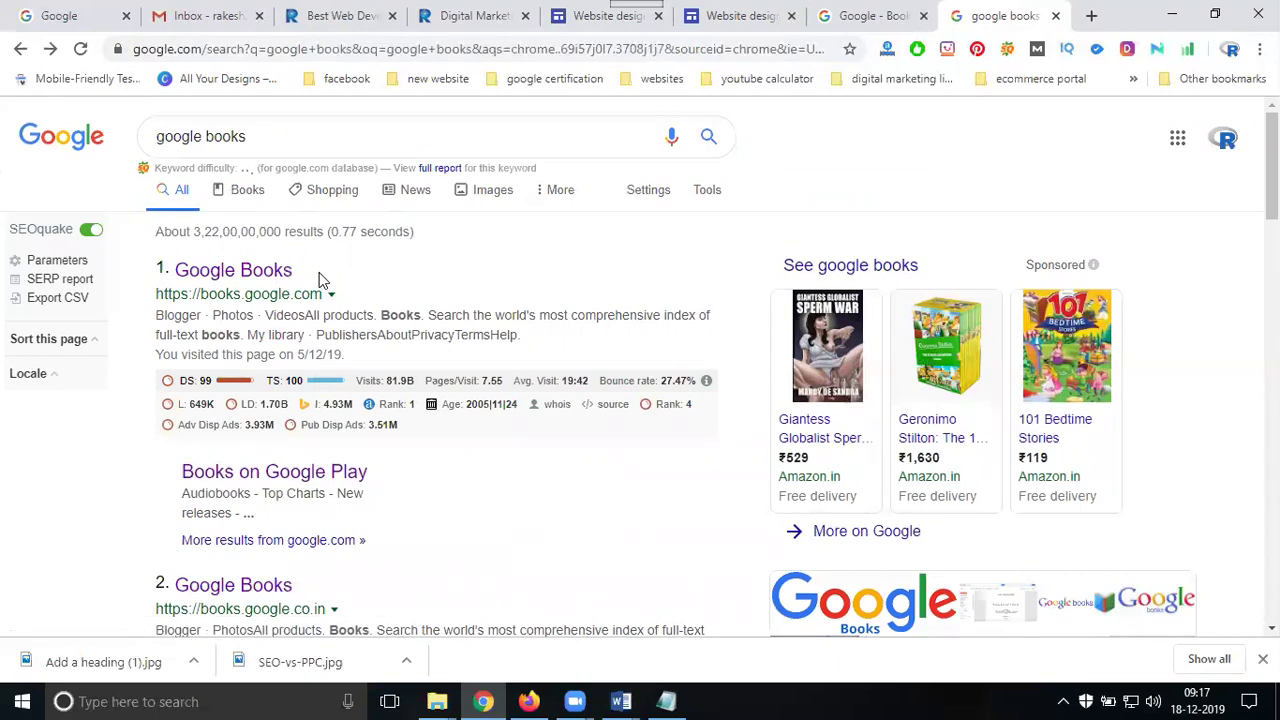
left_click(1055, 15)
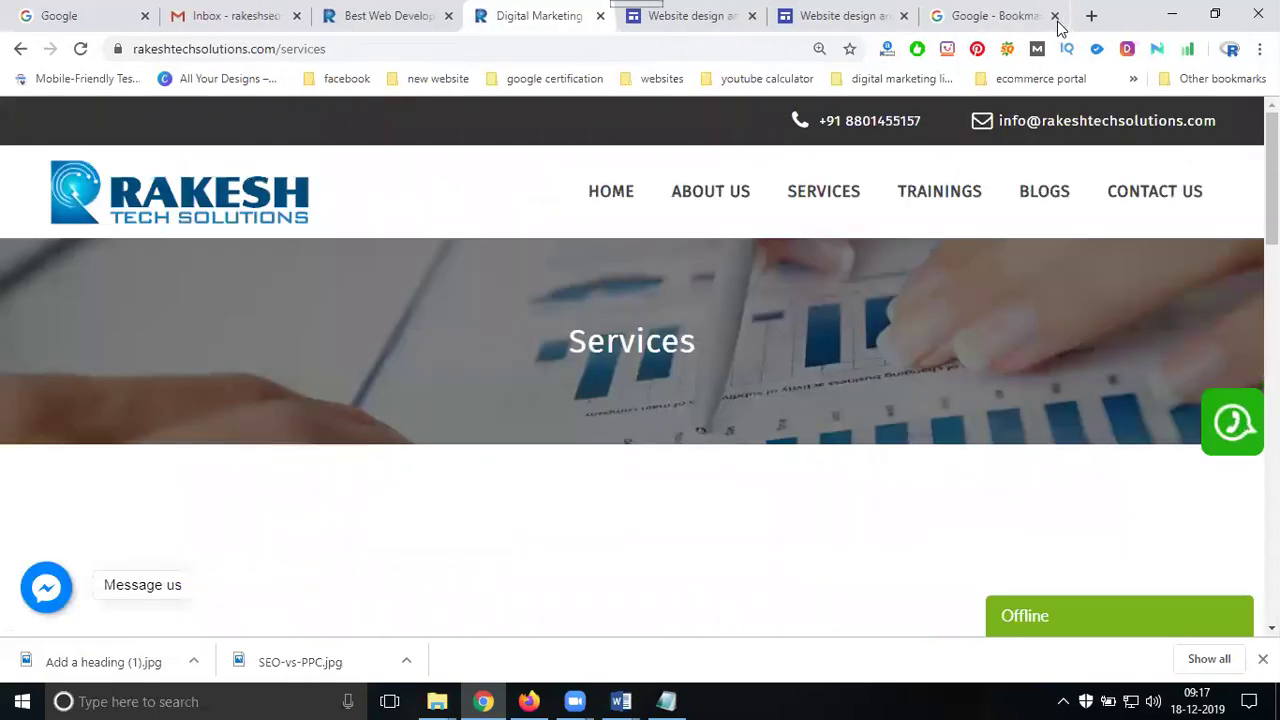
Review the Google Bookmarks list, the Google Sites editor and the published web design page.
left_click(1015, 18)
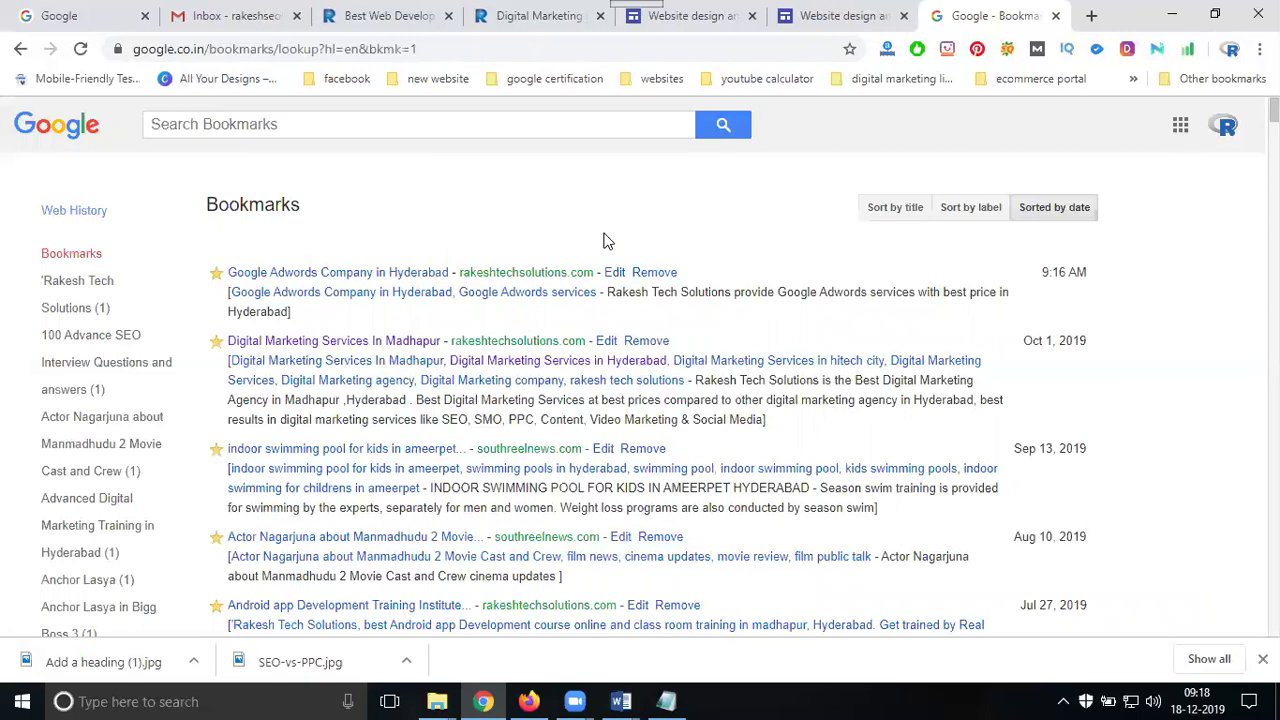
left_click(686, 14)
scroll(609, 330, "up", 5)
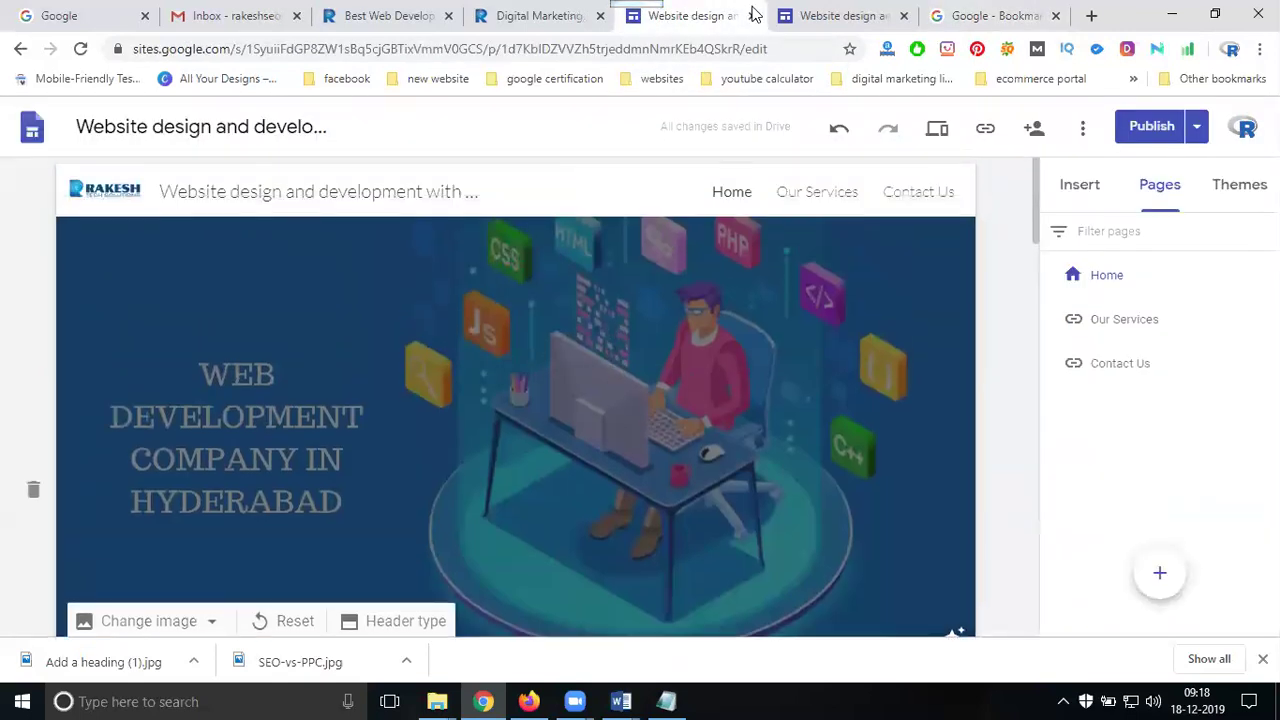
left_click(809, 14)
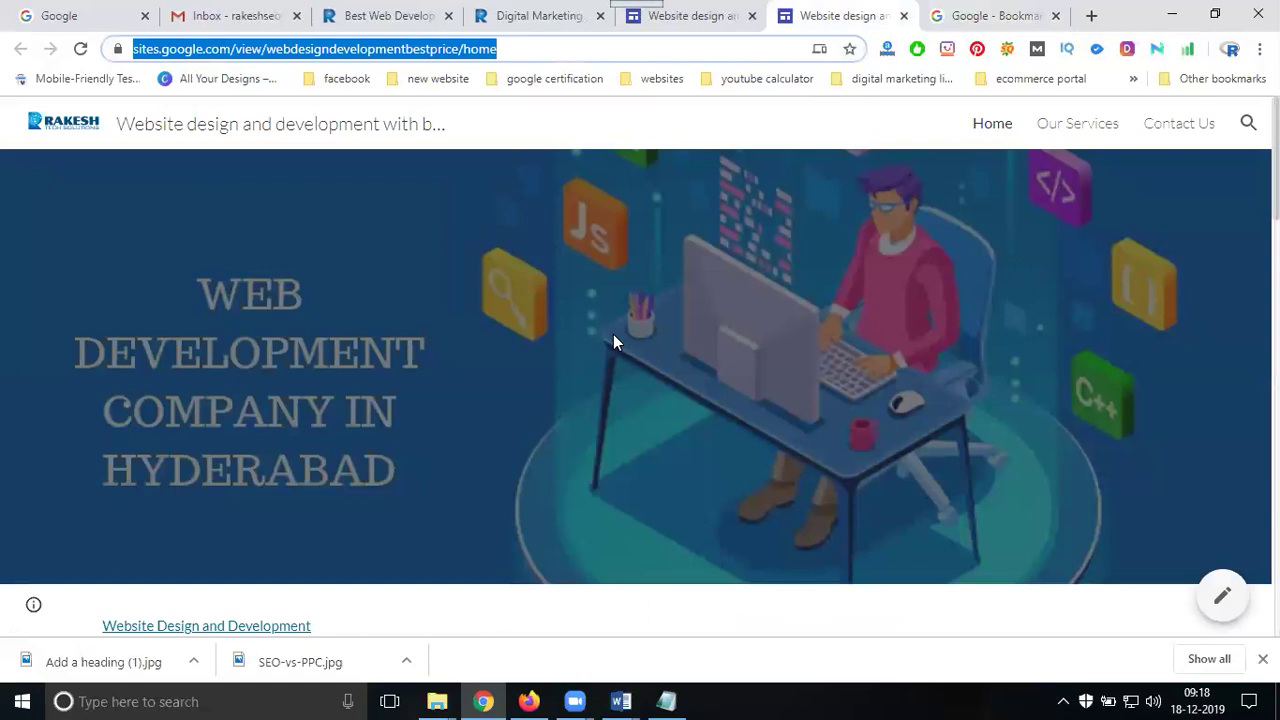
scroll(613, 334, "down", 3)
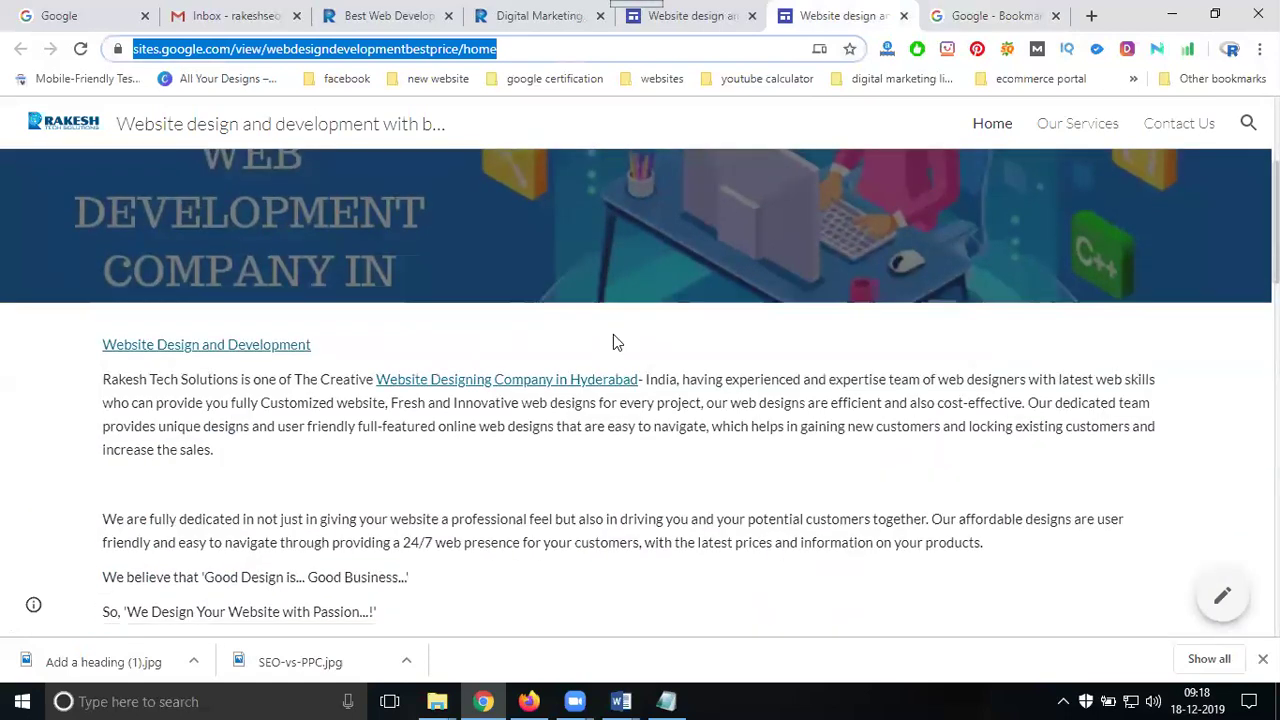
Open the Pinterest board chooser for the published page, browse the available boards, and close it without saving a pin.
left_click(974, 52)
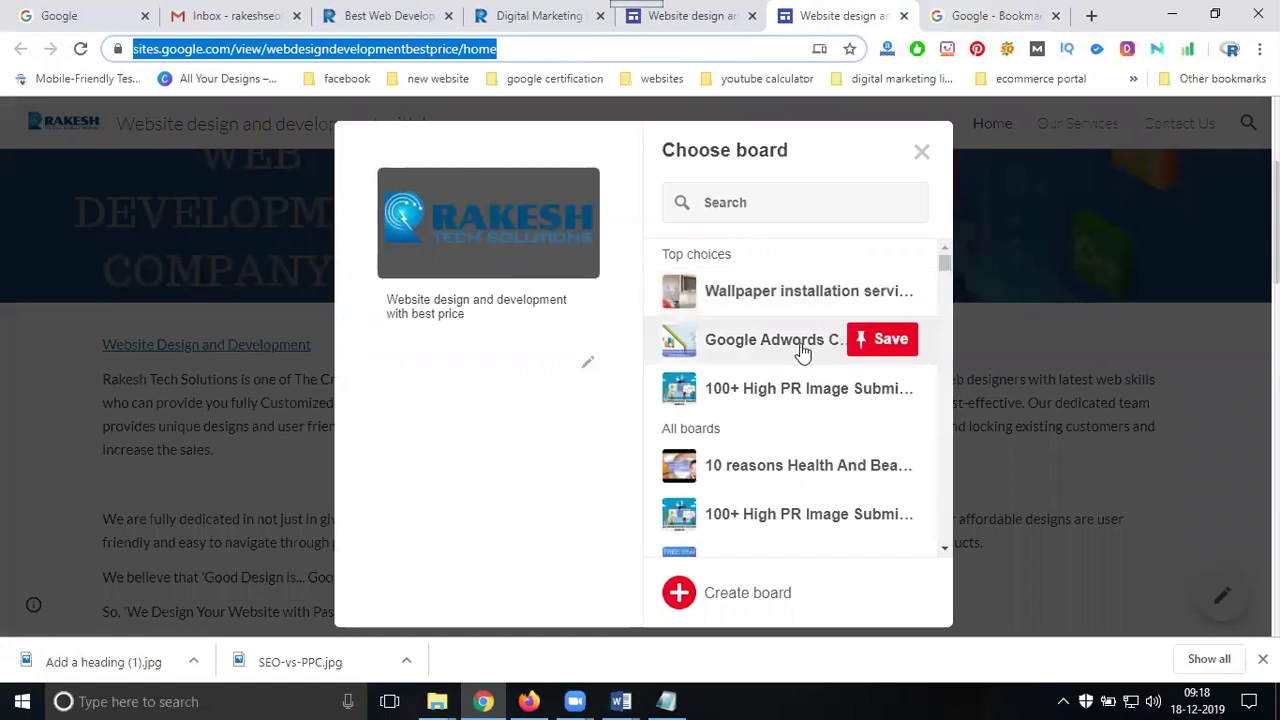
scroll(799, 350, "down", 3)
scroll(799, 352, "up", 3)
mouse_move(829, 346)
left_click(926, 151)
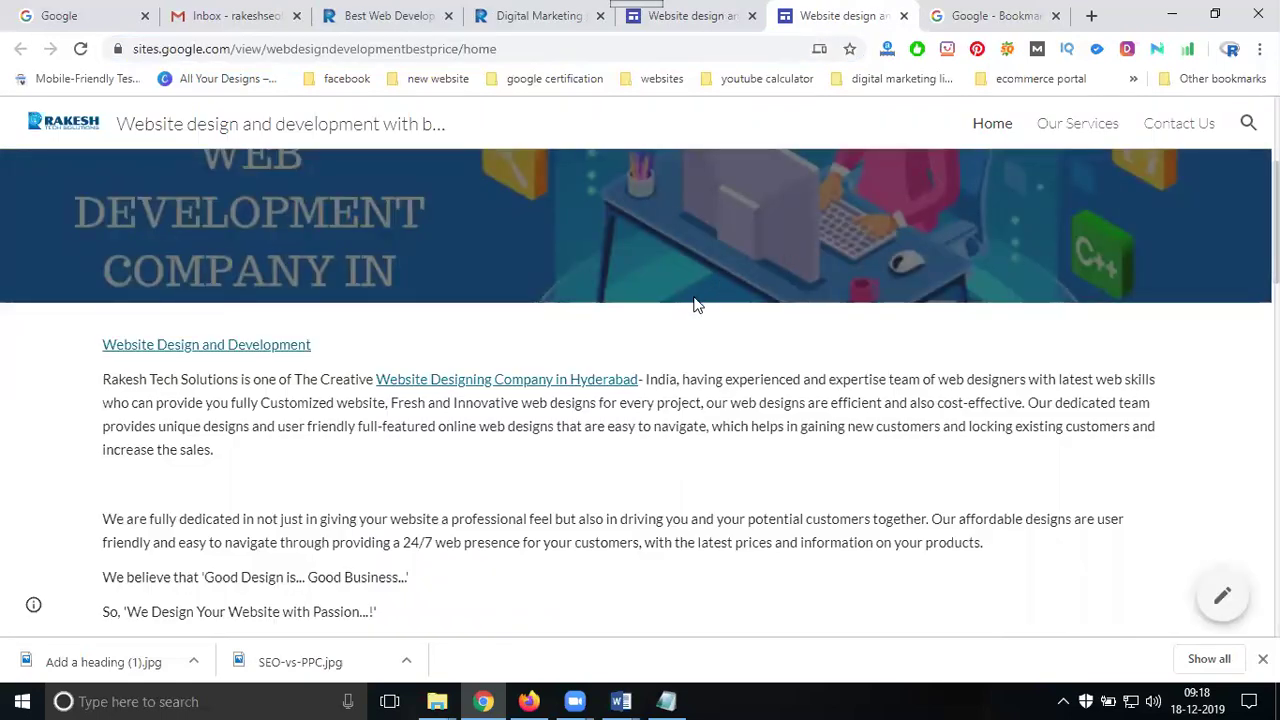
Look through the published page's text, reload the page and return to its header.
scroll(685, 305, "down", 2)
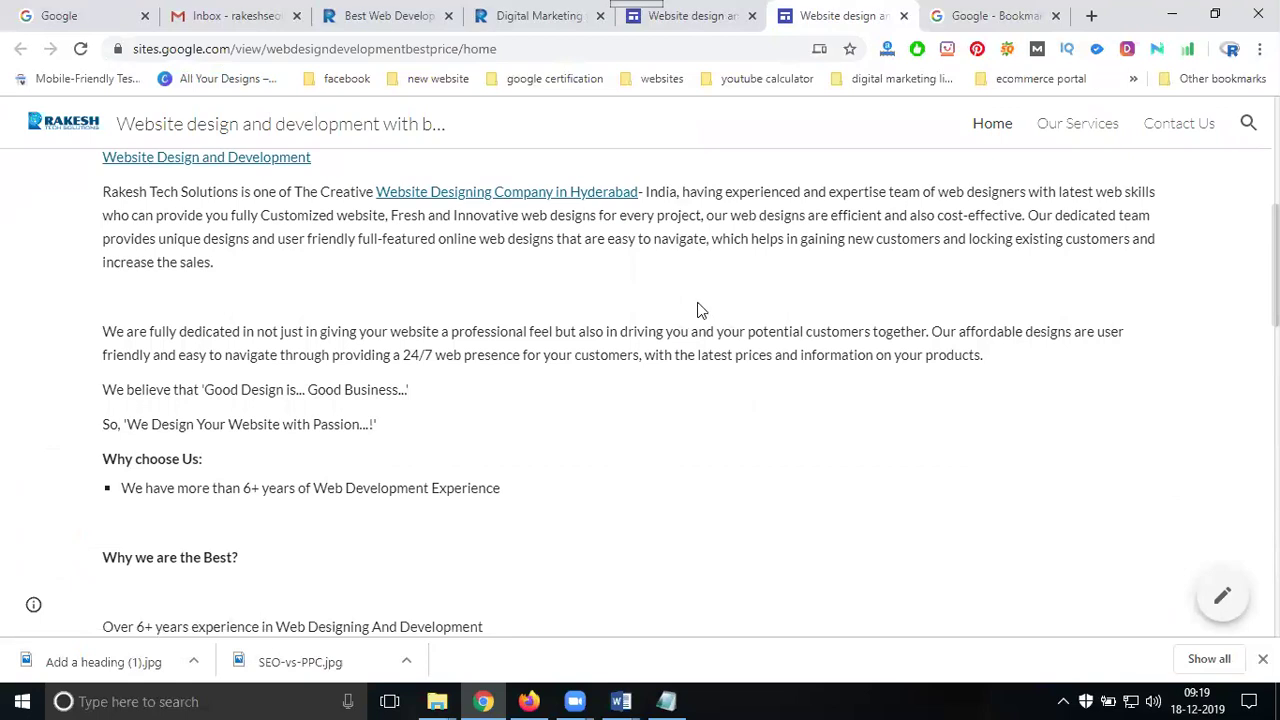
left_click(80, 49)
scroll(789, 390, "up", 5)
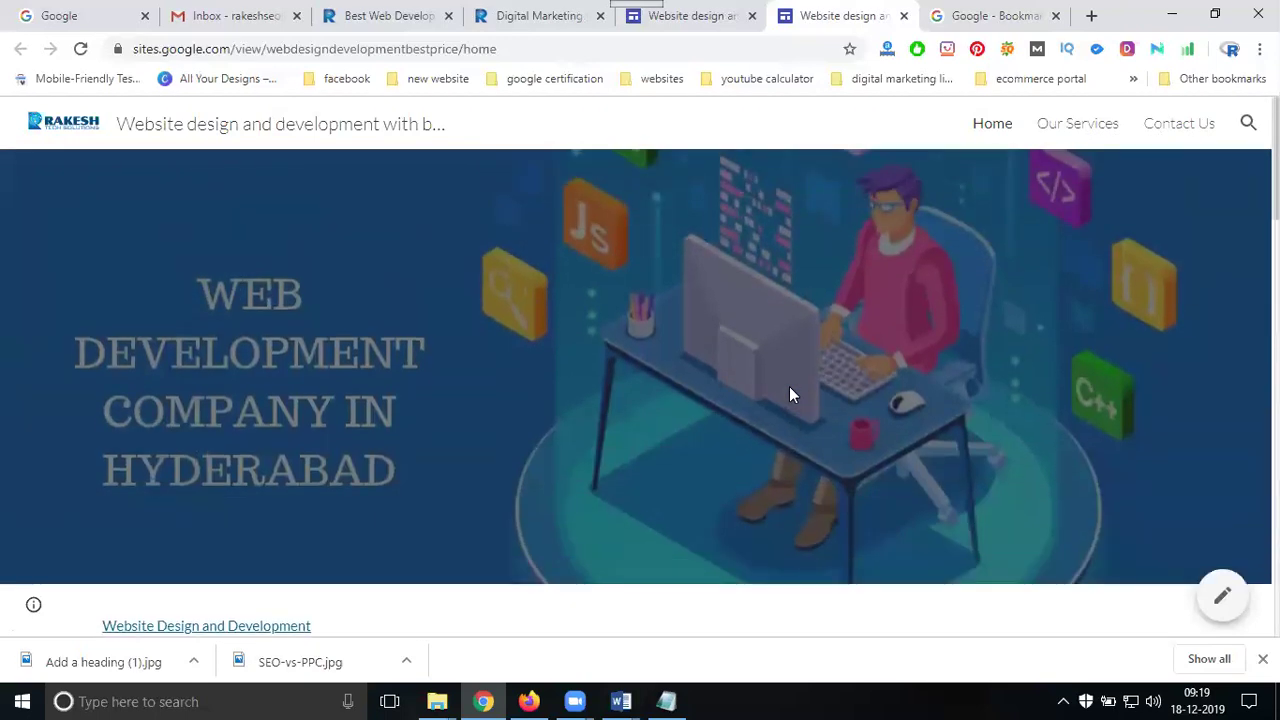